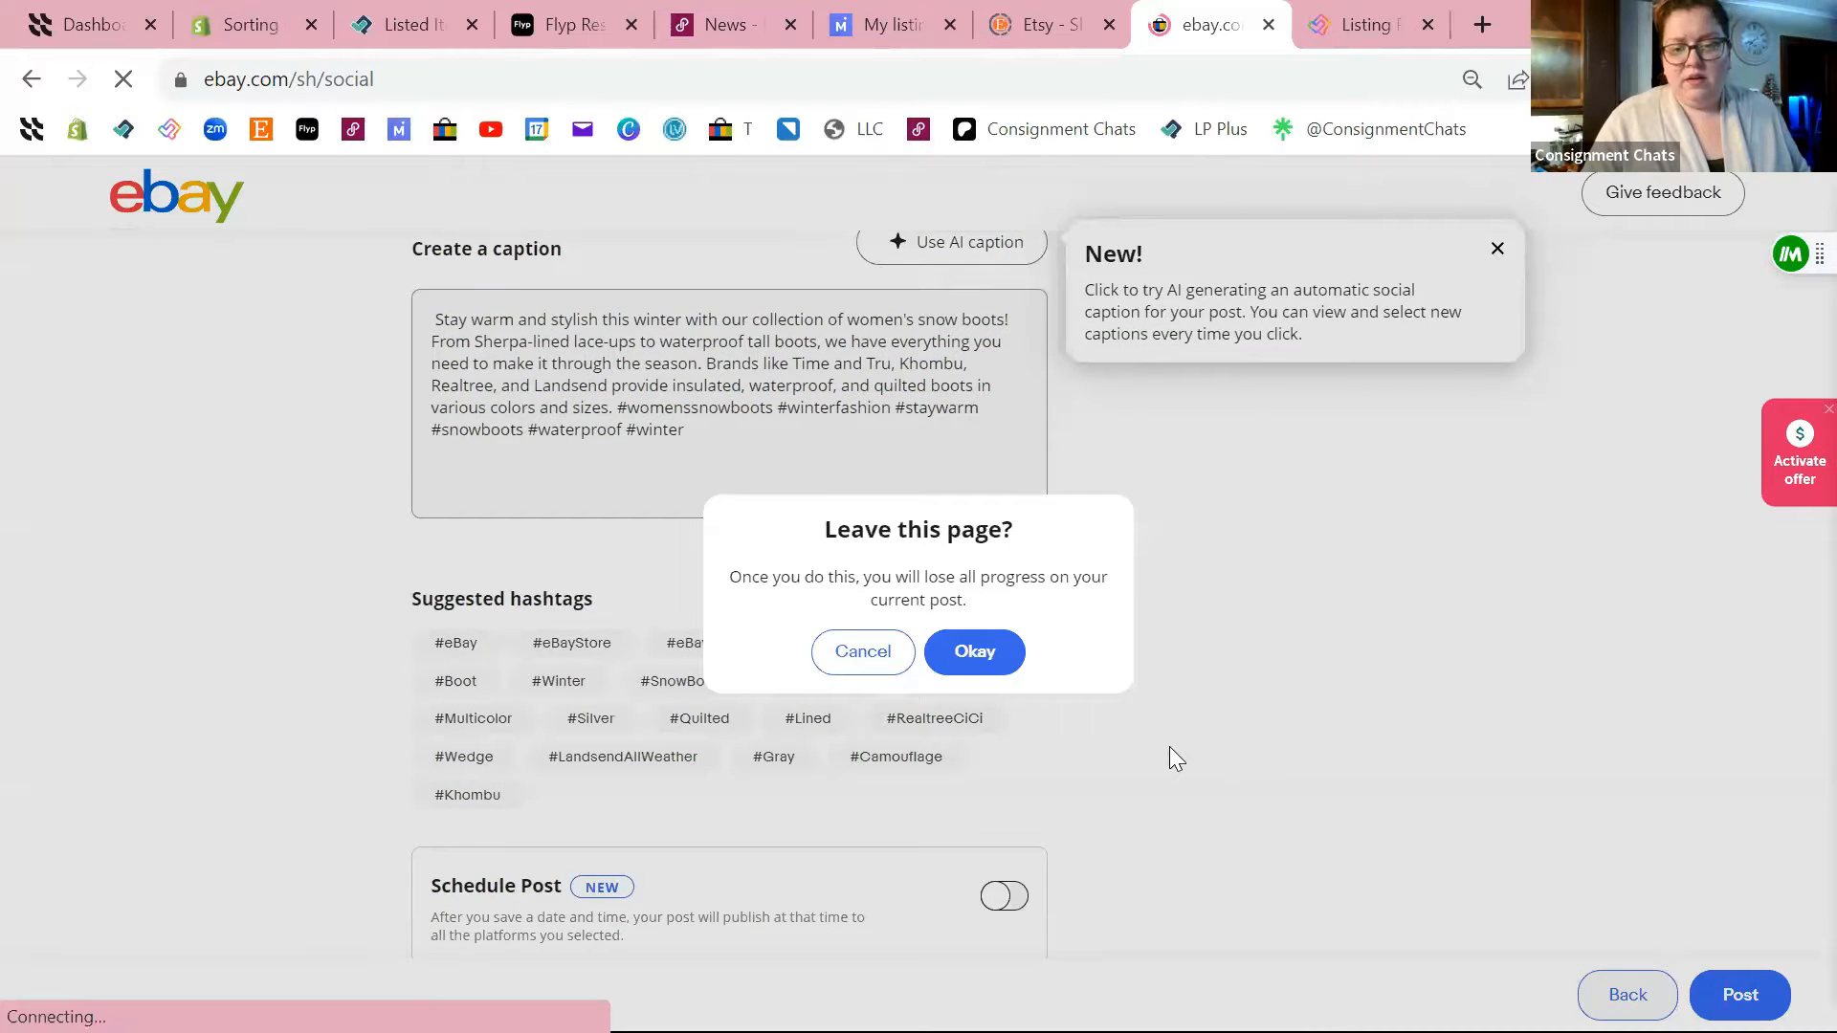
Discard the unfinished snow boots post and open the Social page of Seller Hub's Marketing section.
click(972, 652)
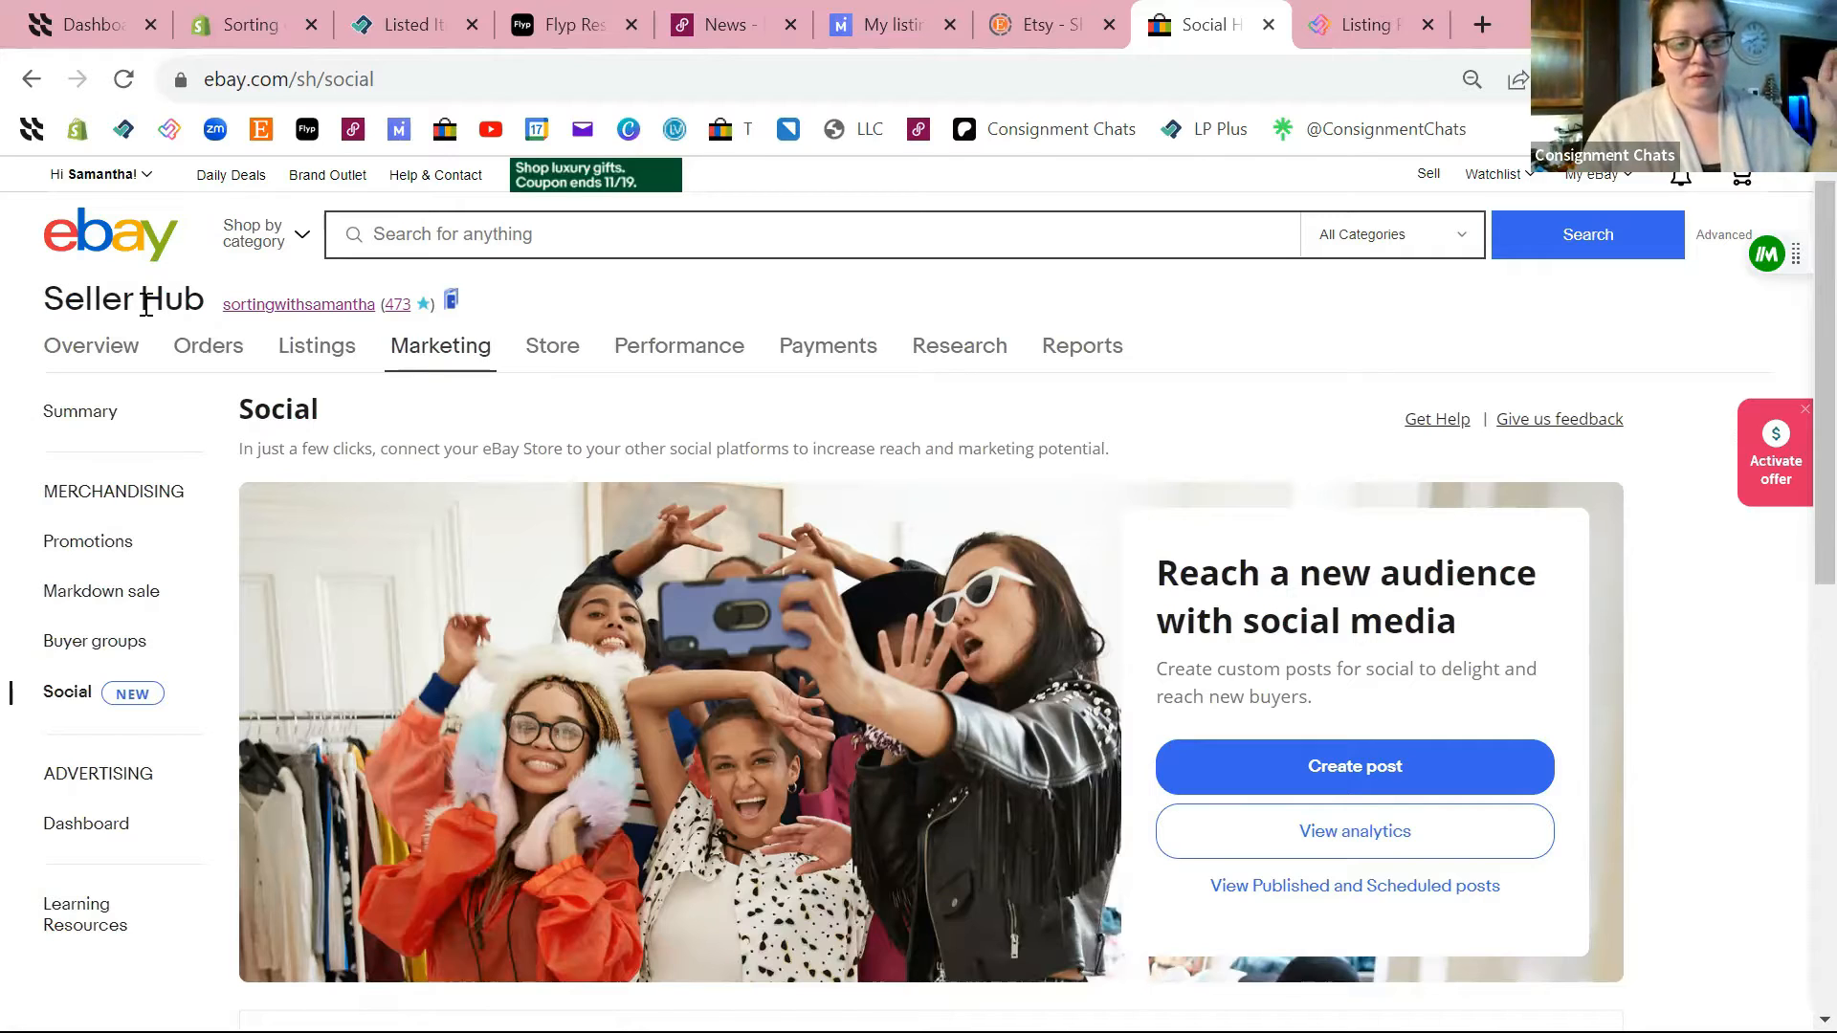
mouse_move(428, 350)
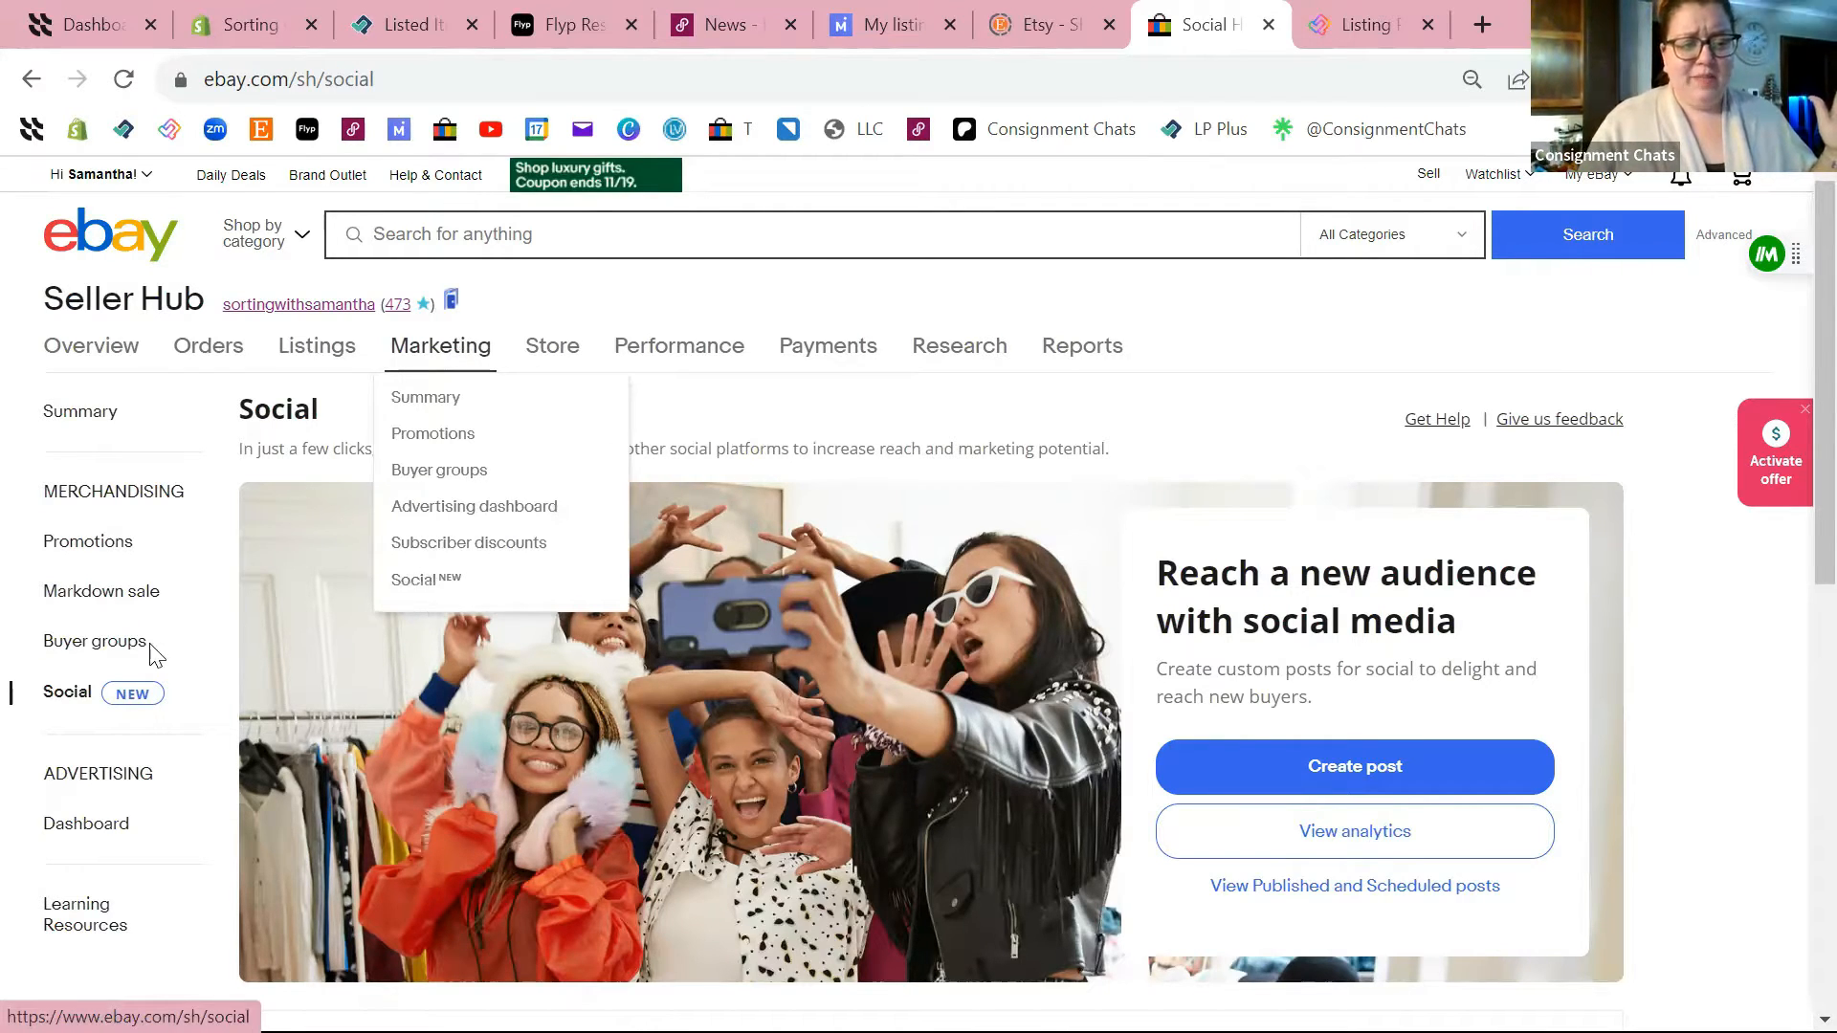
click(84, 704)
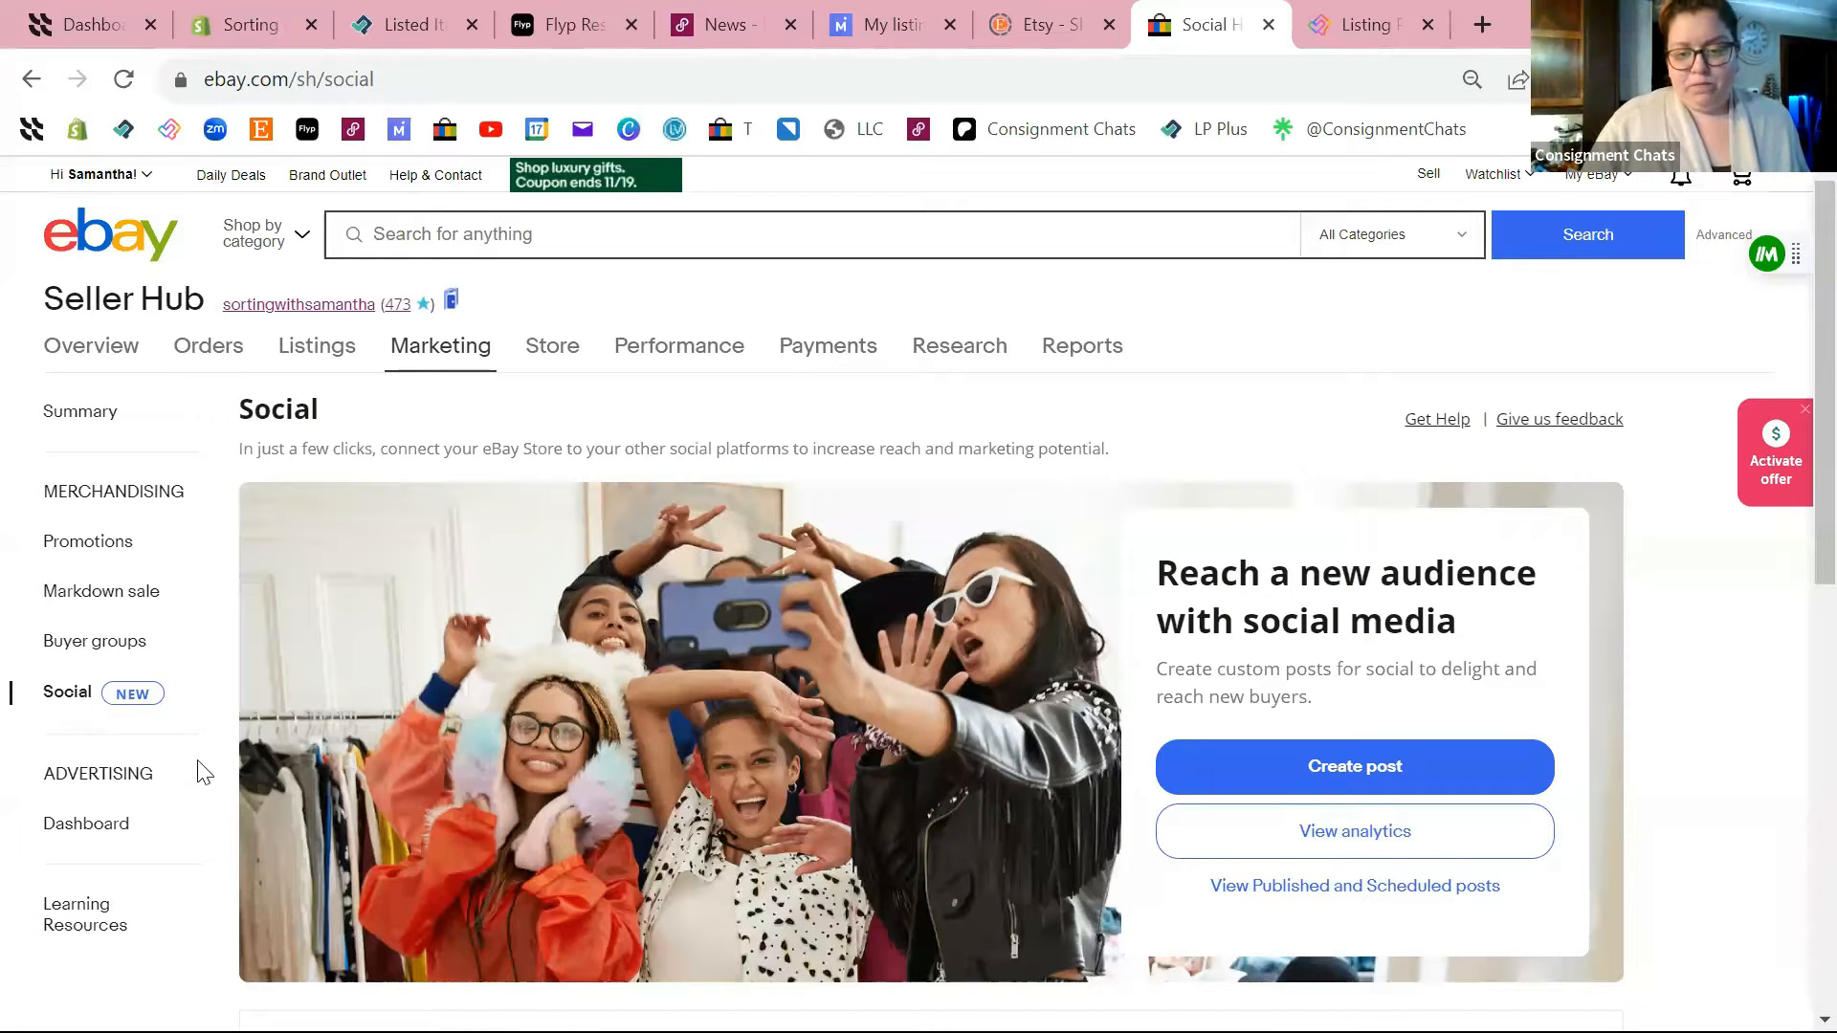
Look over the linked social accounts, then create a new social post with Facebook as its platform.
scroll(205, 849, down, 5)
scroll(205, 849, down, 2)
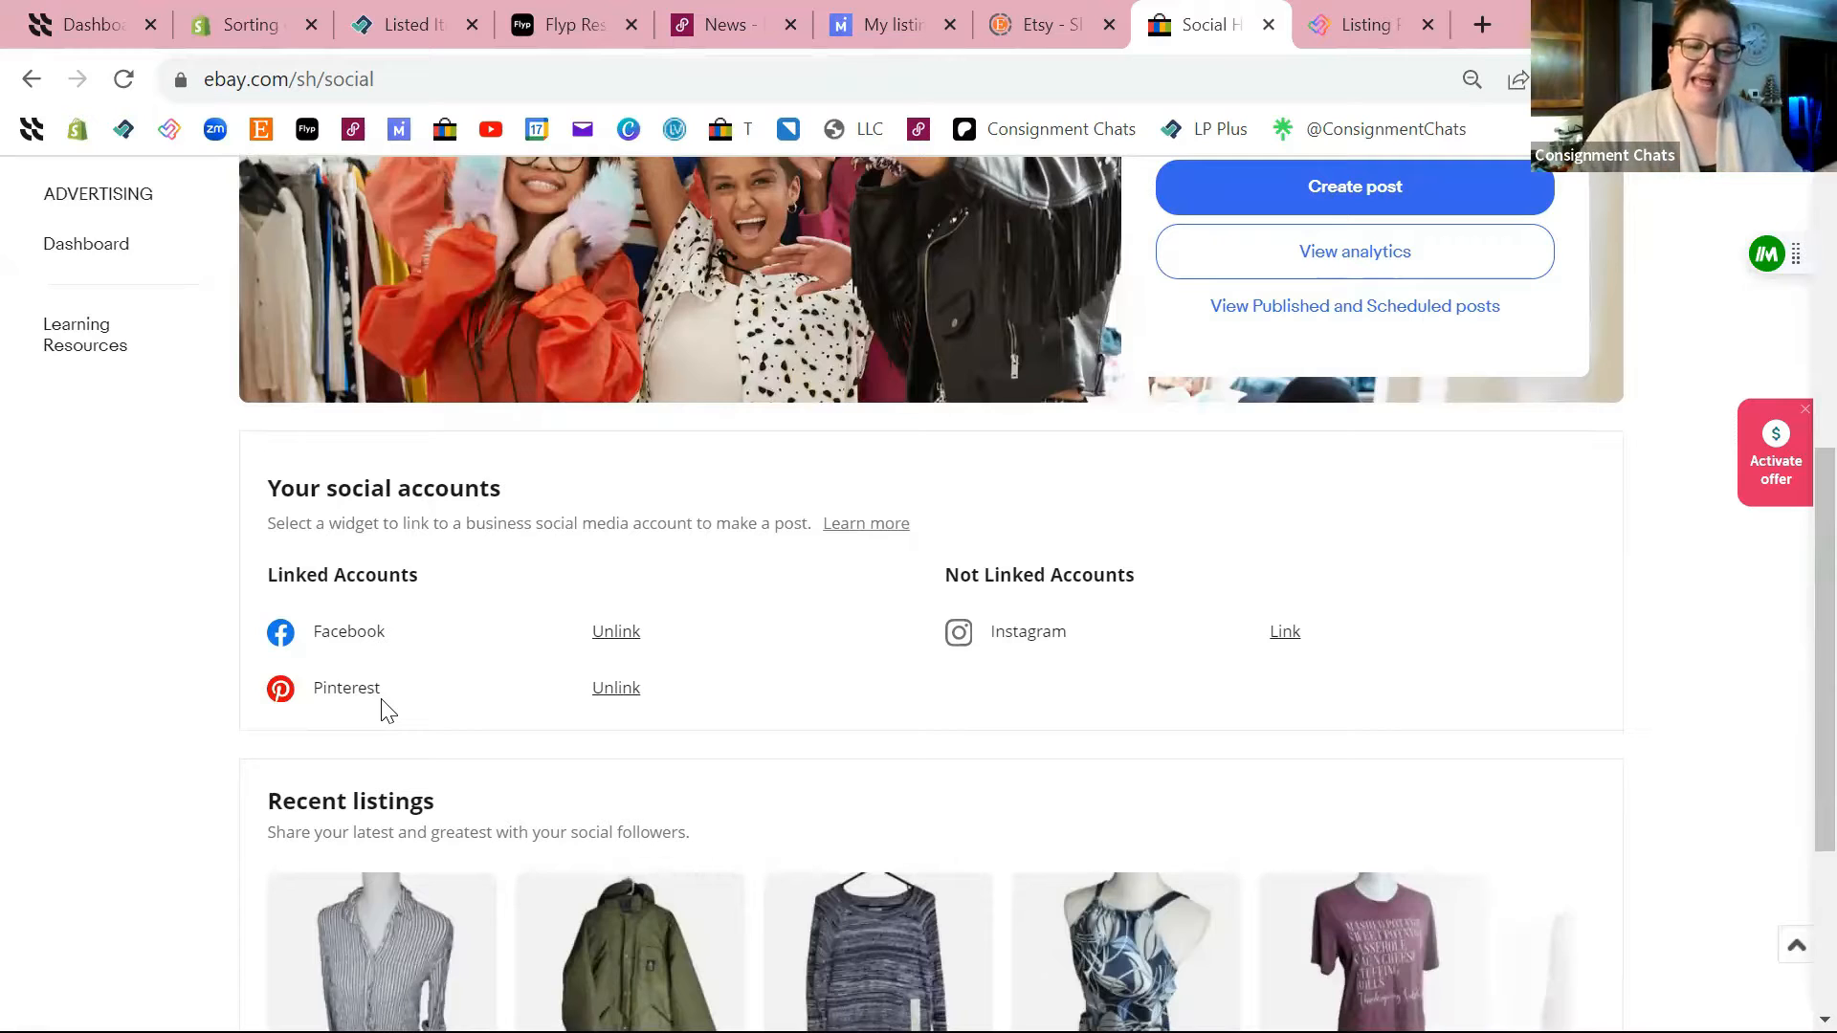
scroll(622, 593, up, 3)
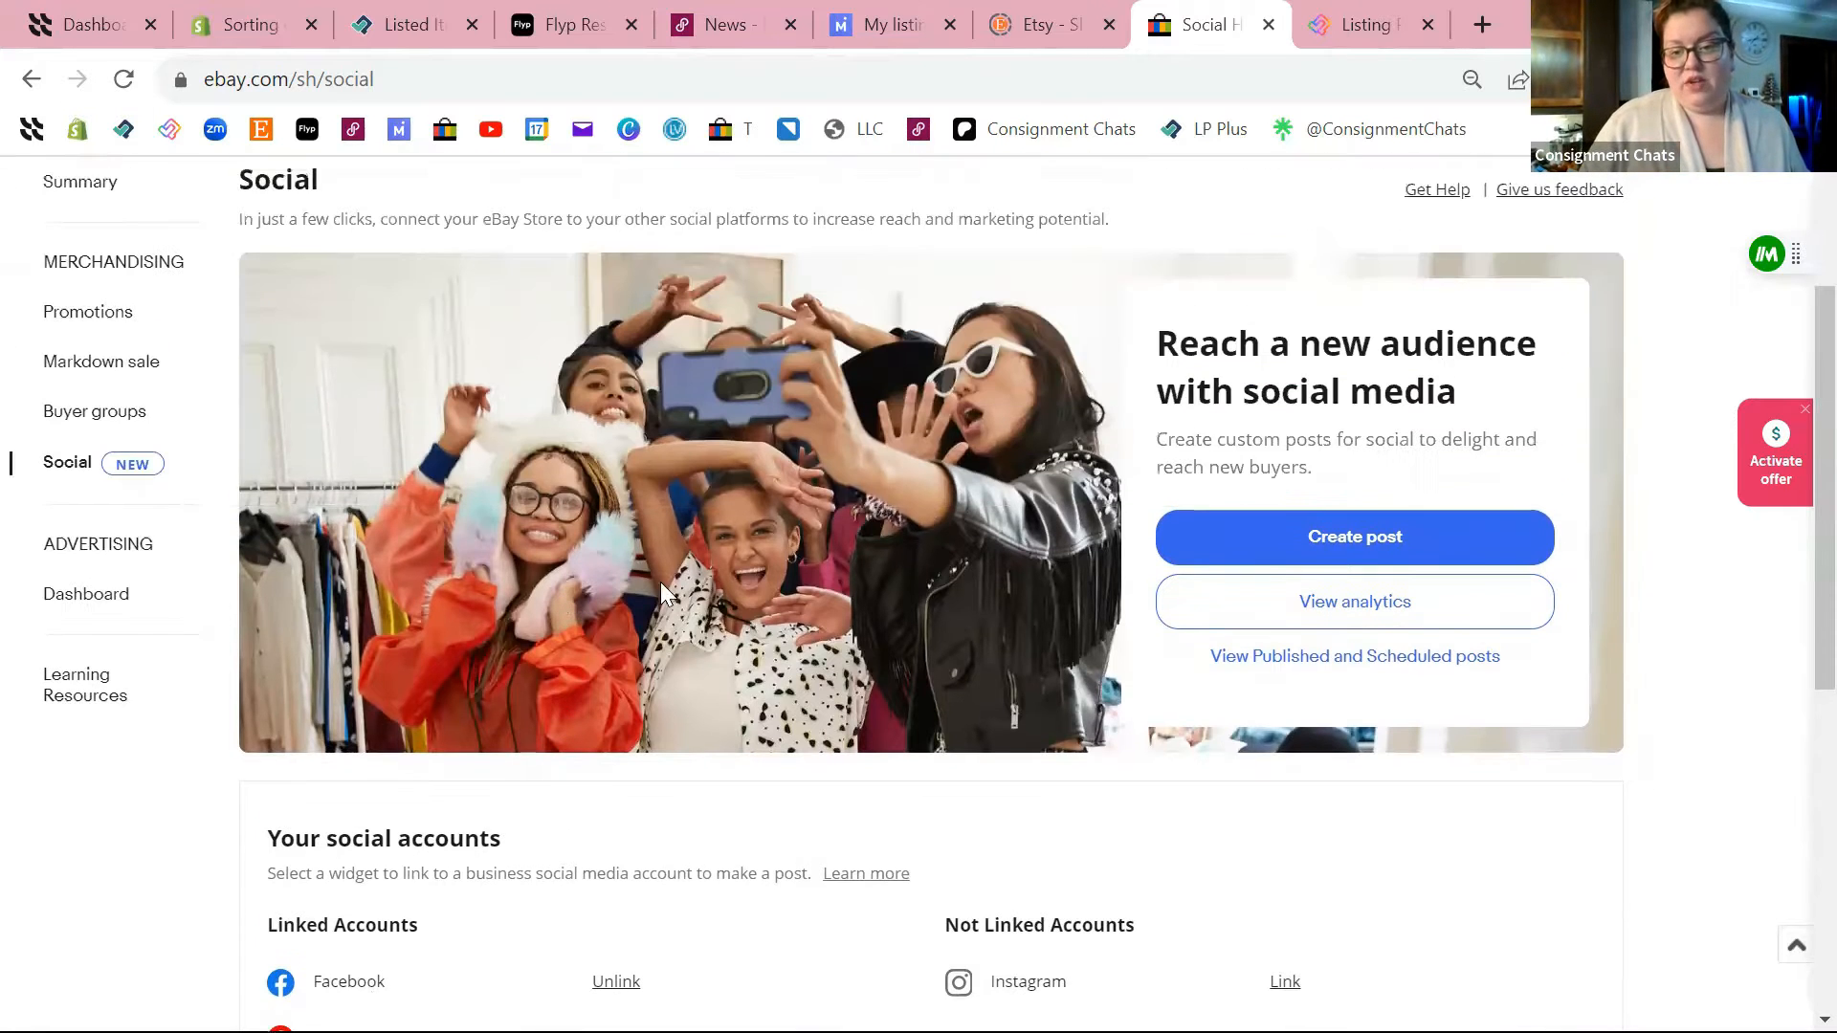
click(1364, 553)
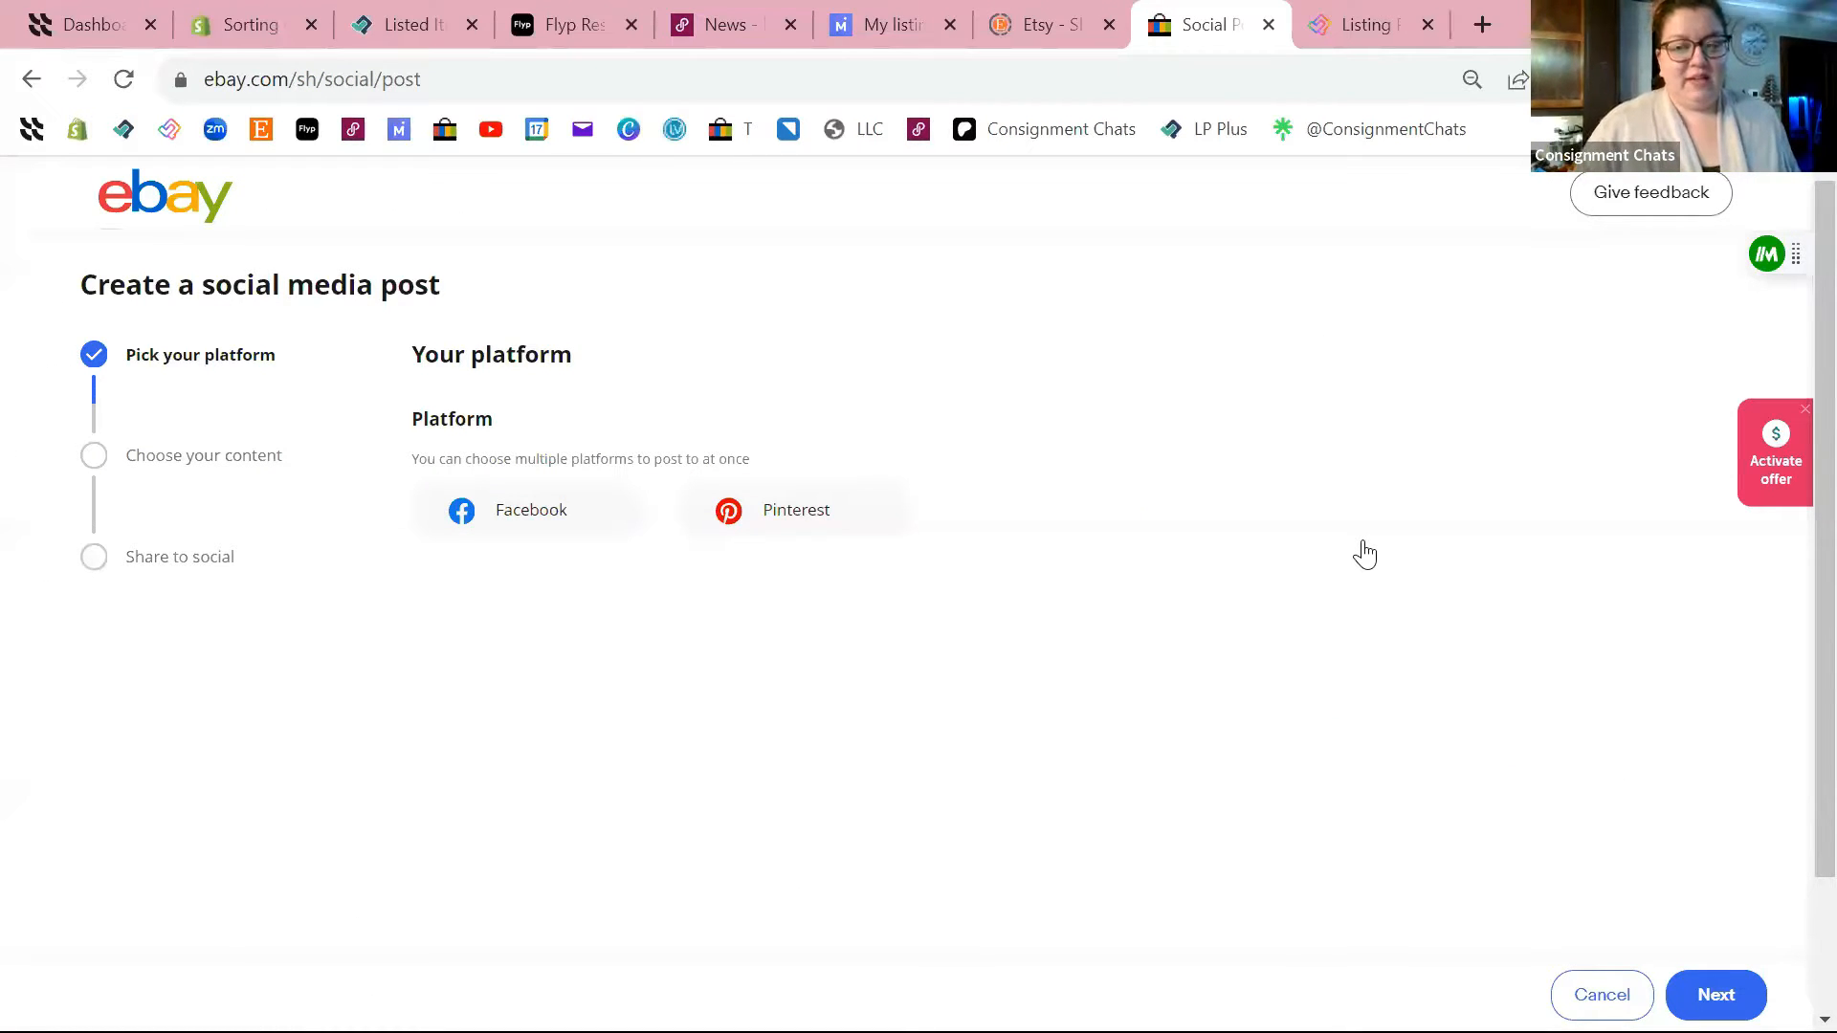
click(561, 504)
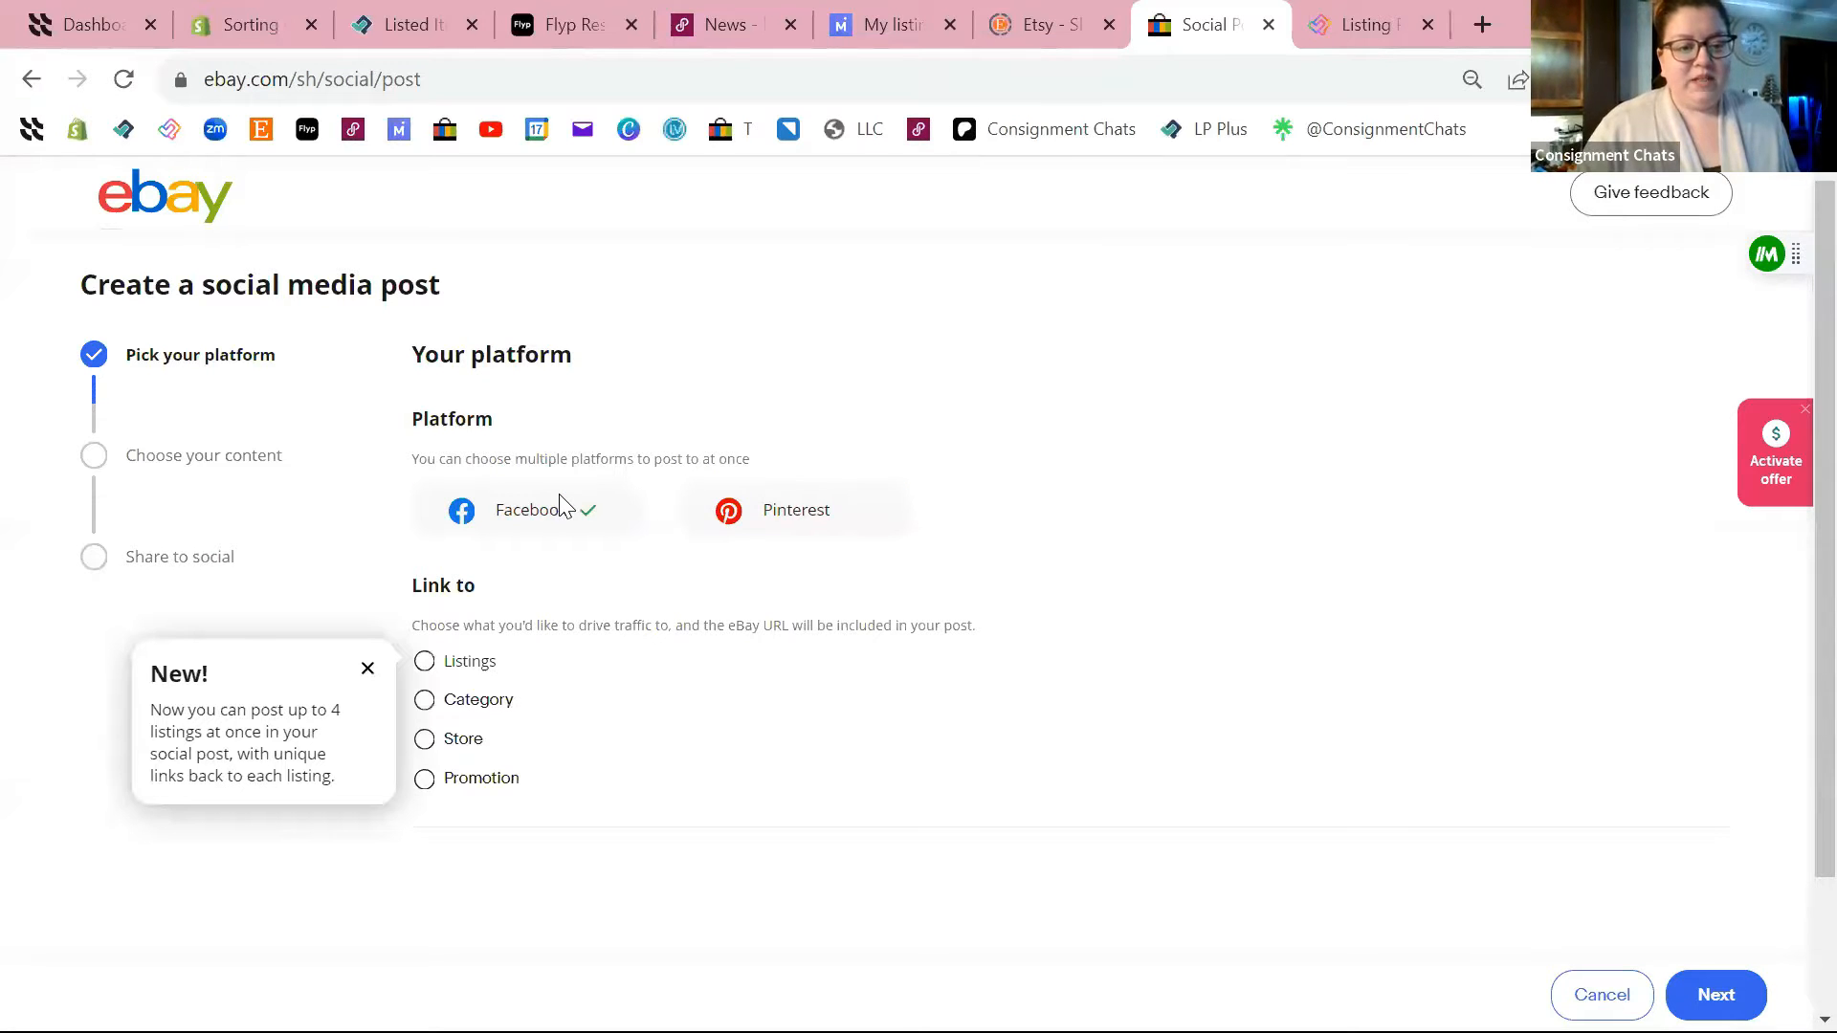
click(425, 702)
click(426, 744)
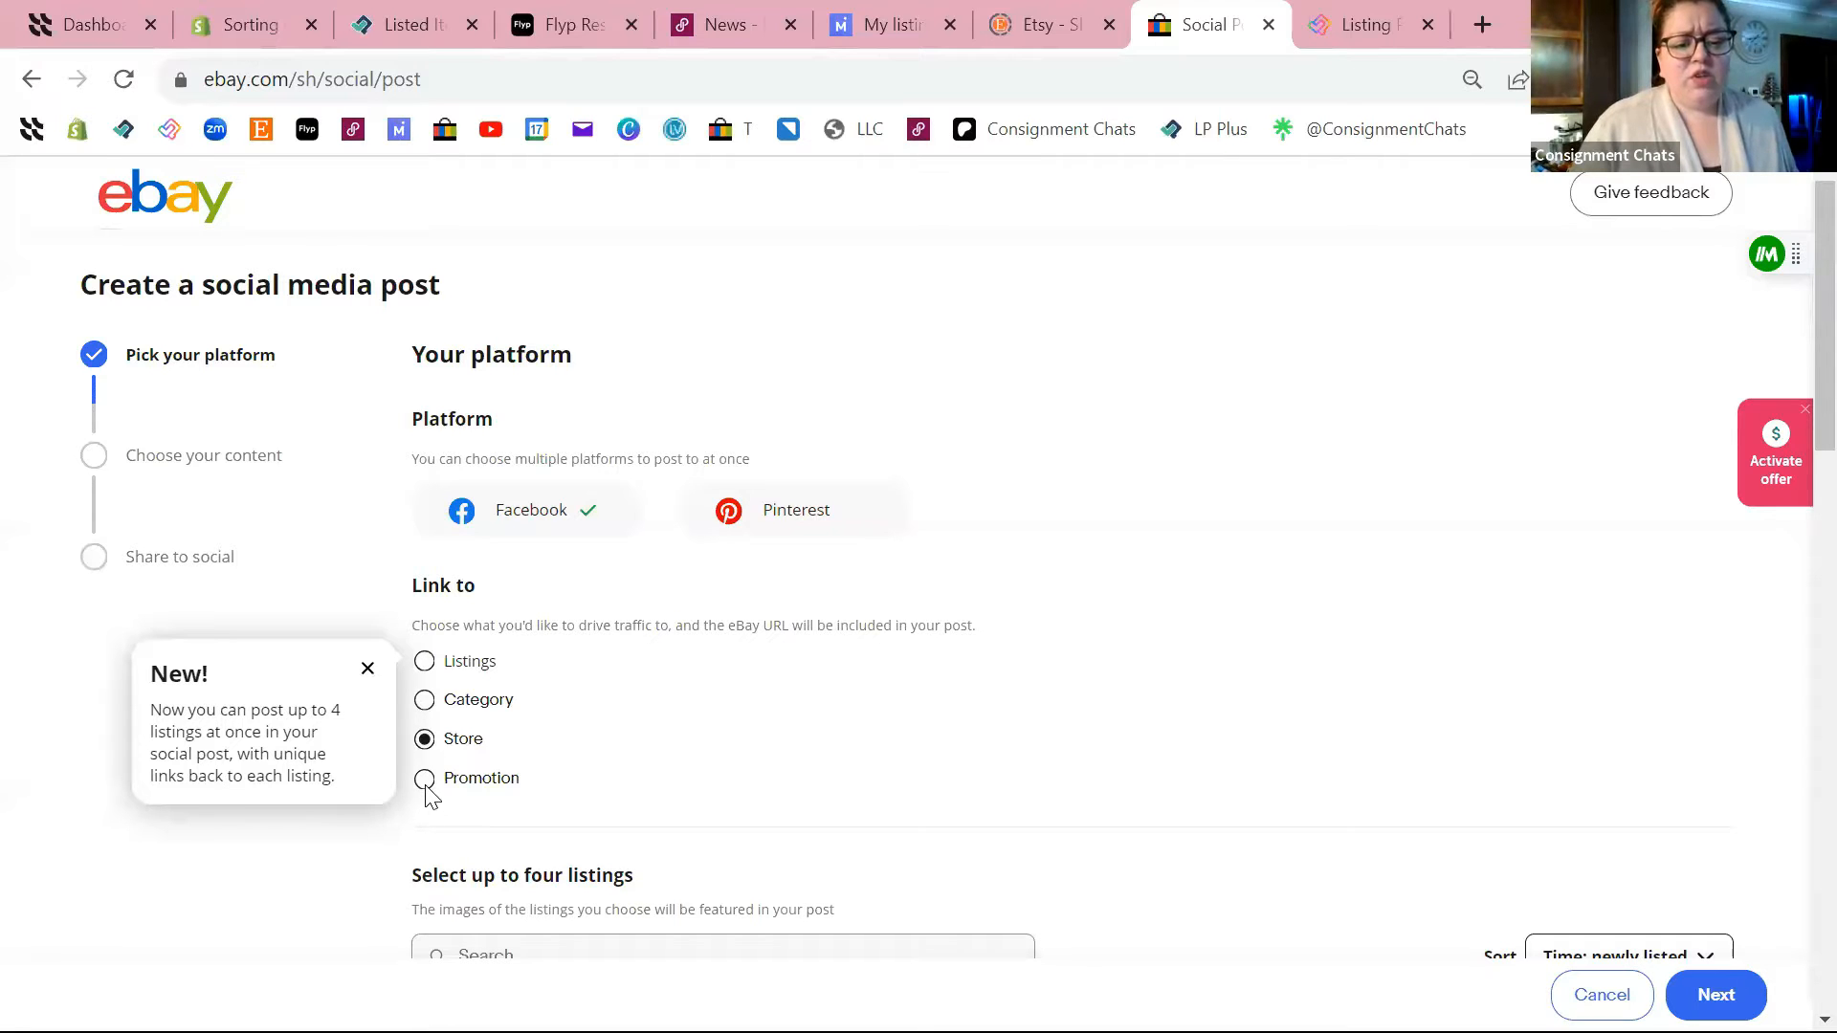
click(426, 781)
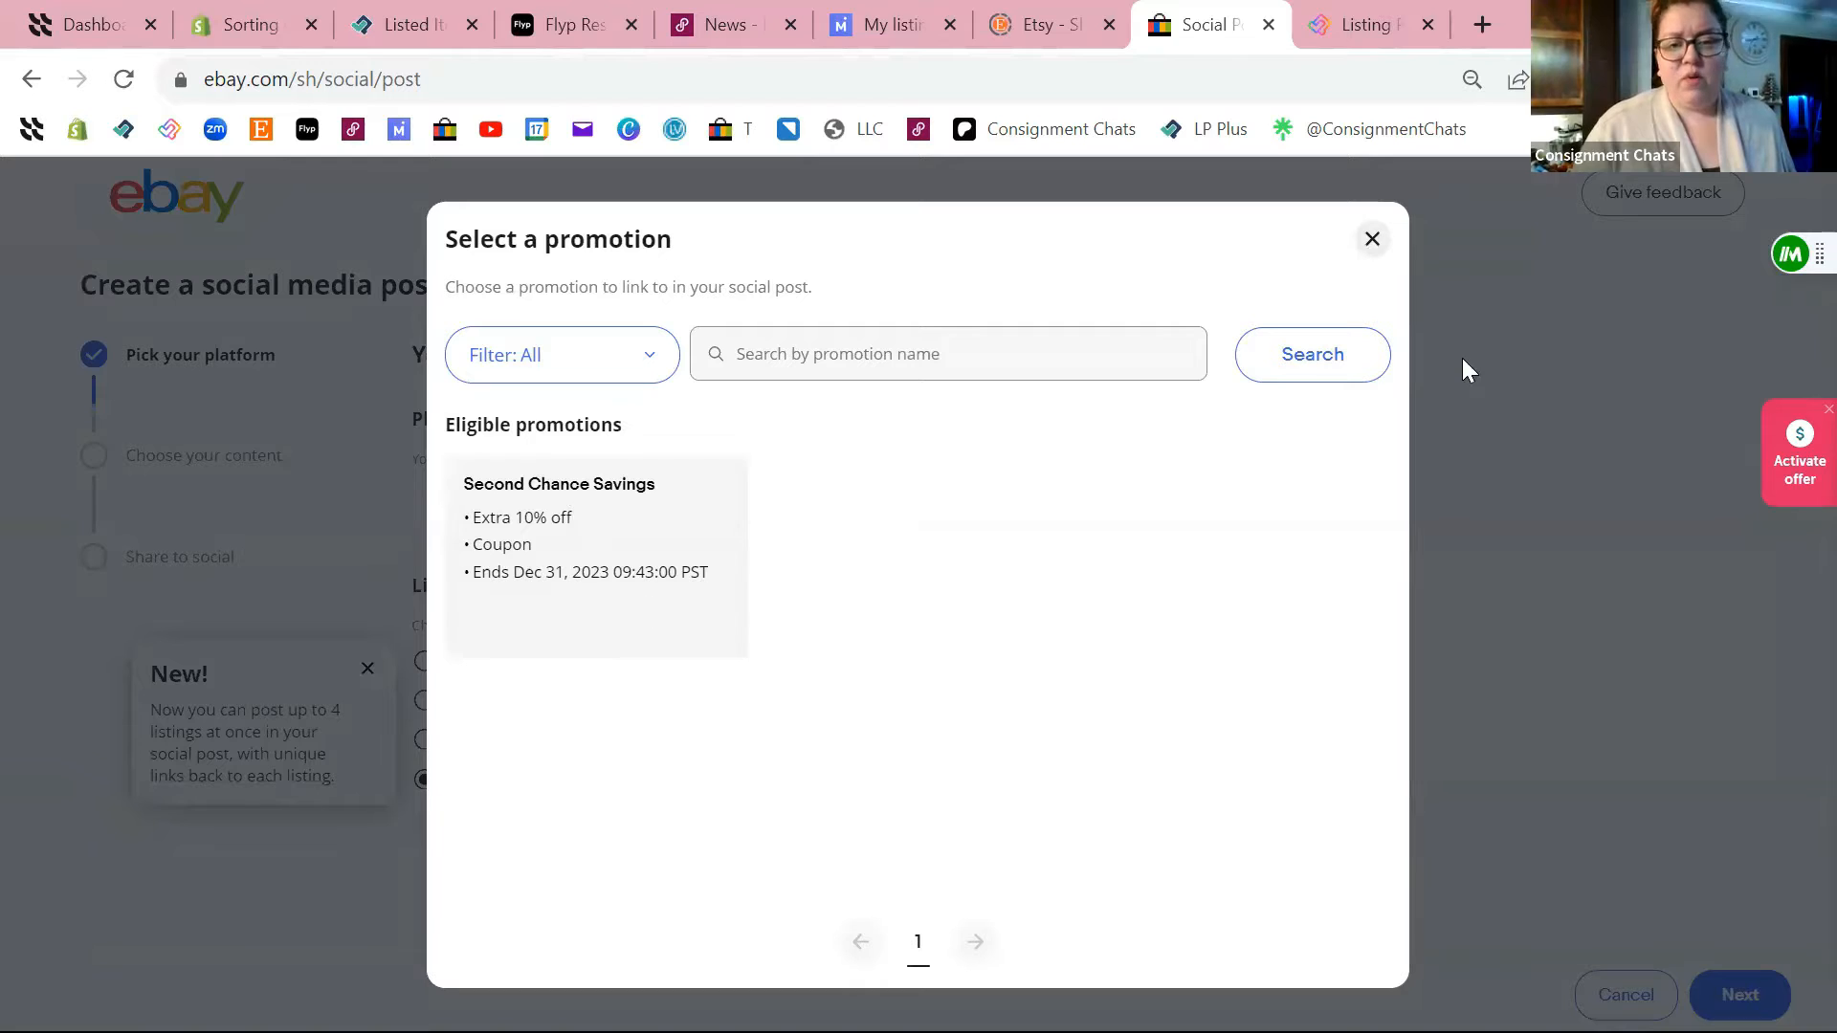
key(Escape)
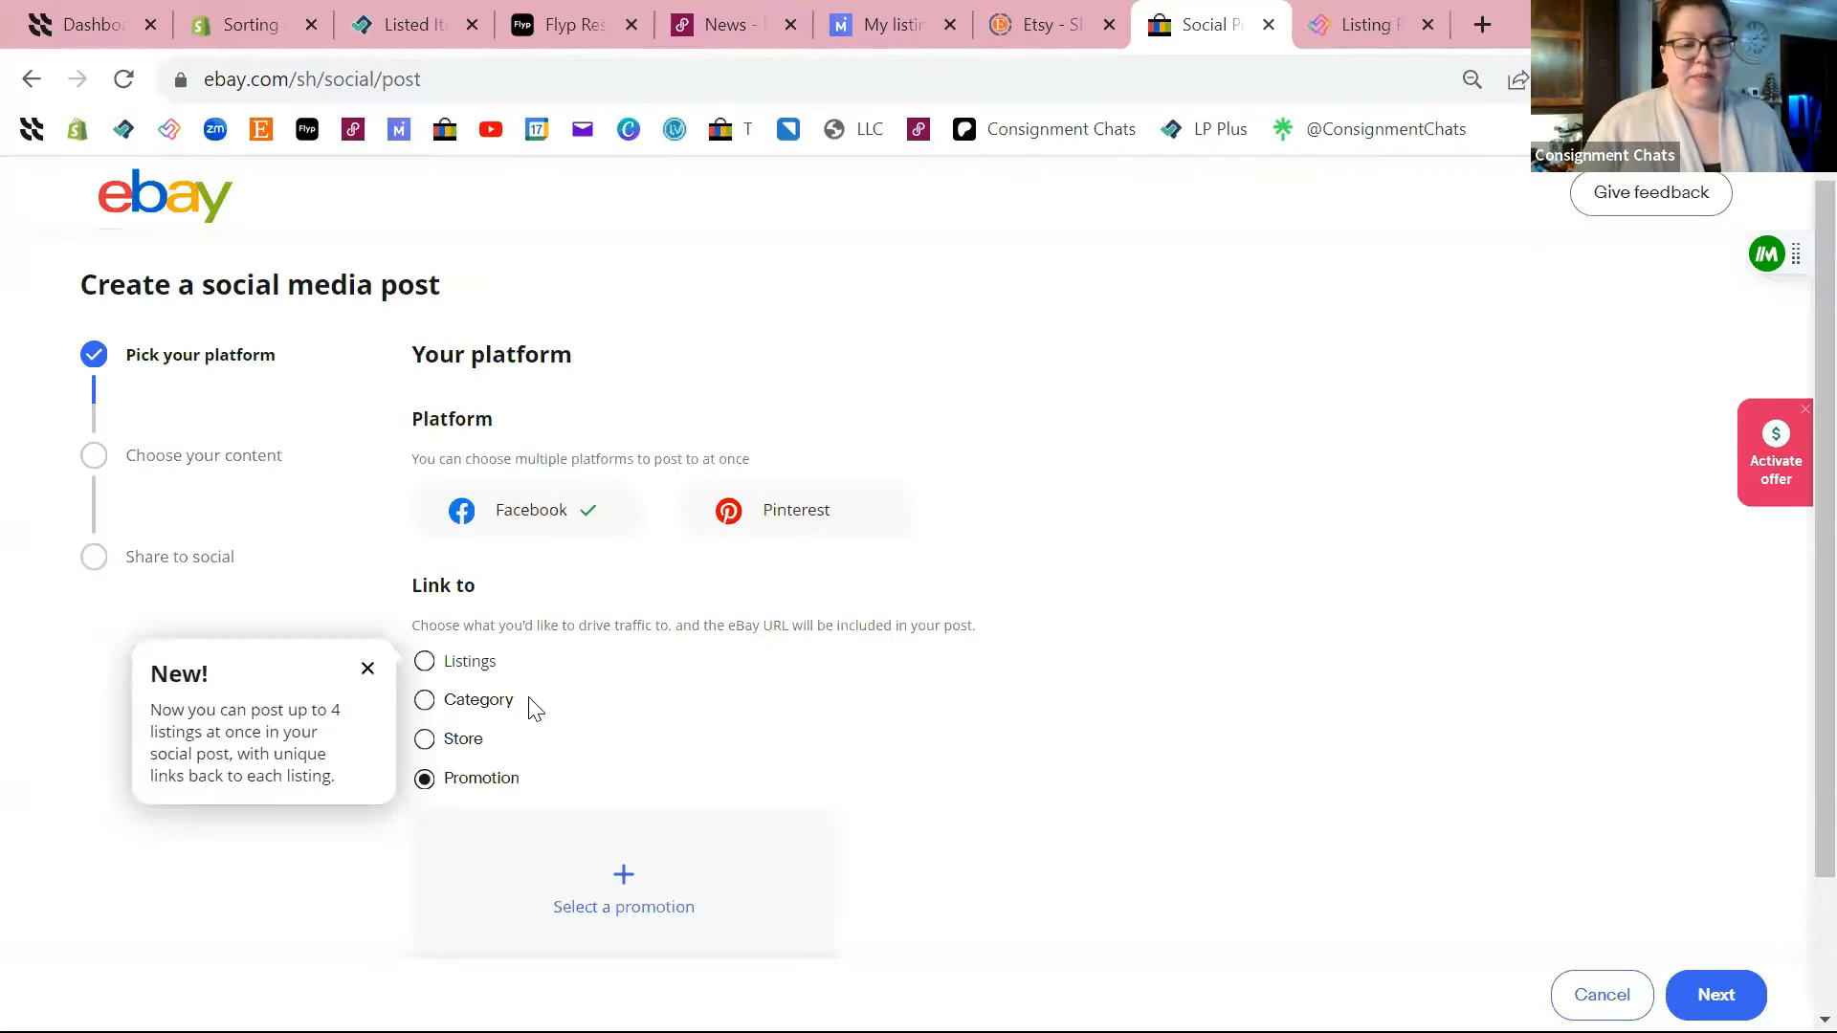
Link the post to listings and search the store's listings for "jacket".
click(425, 662)
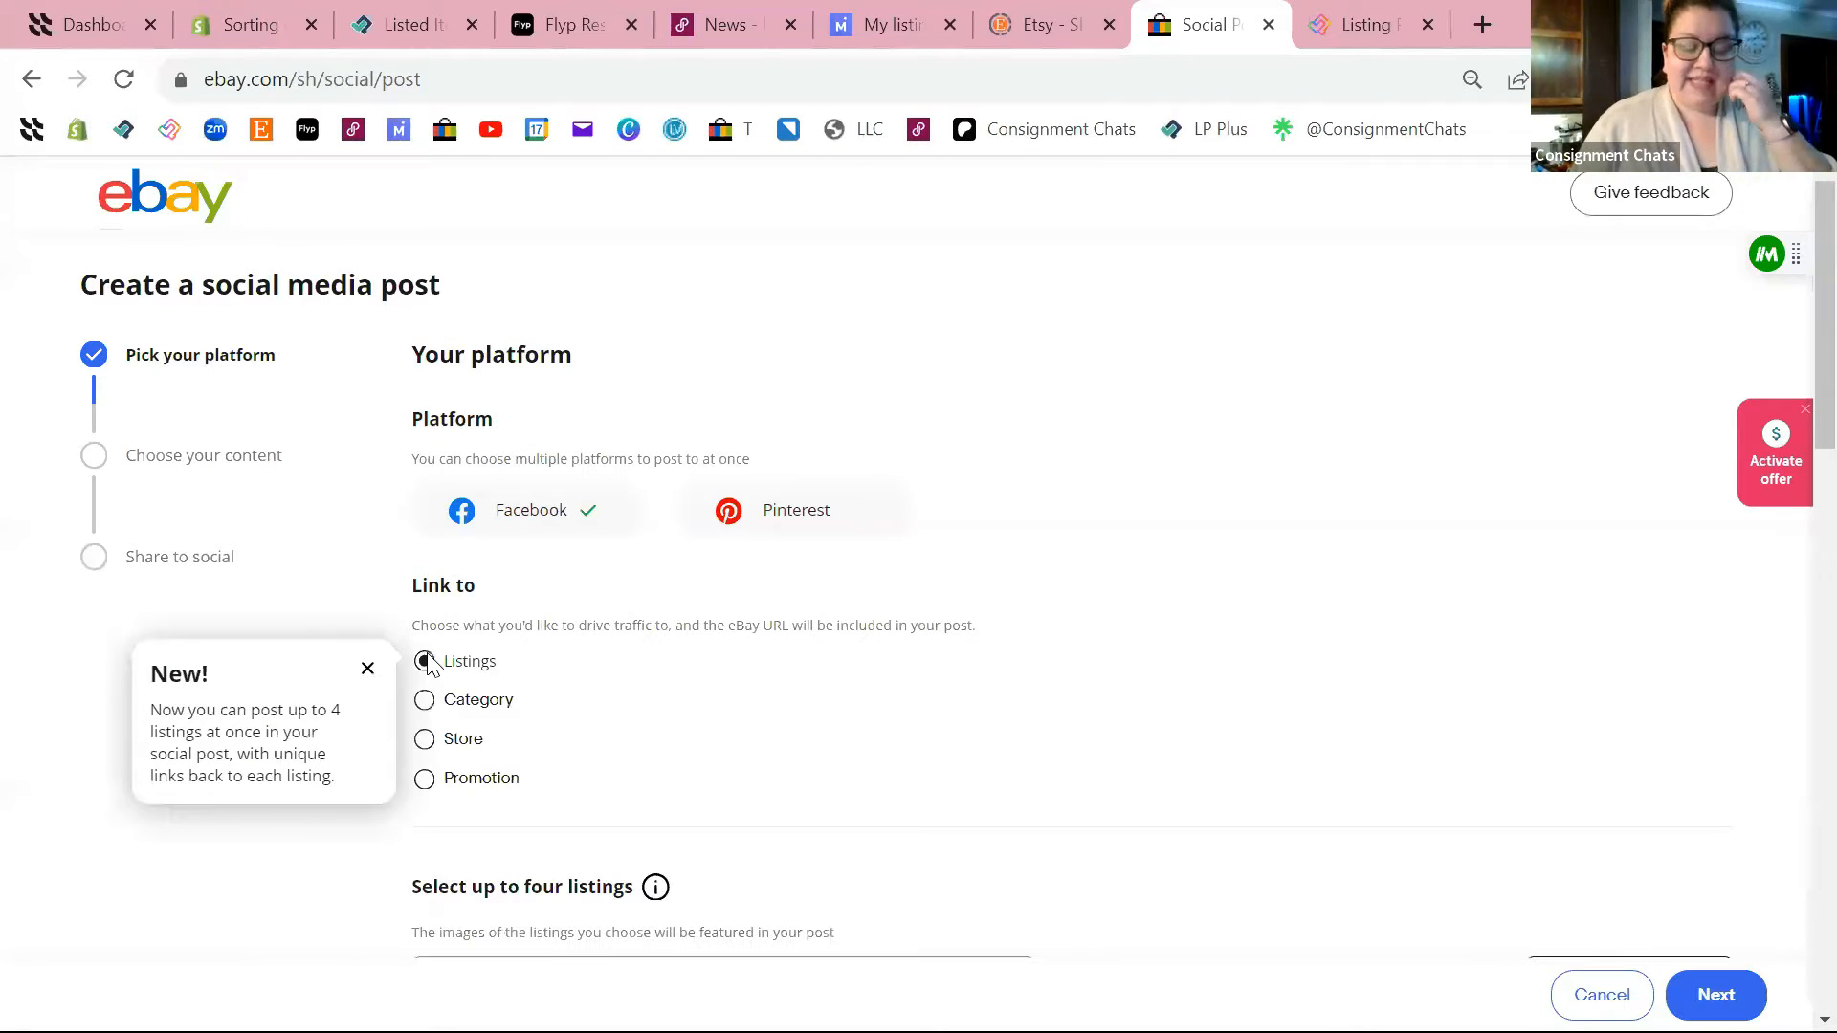
scroll(816, 633, down, 5)
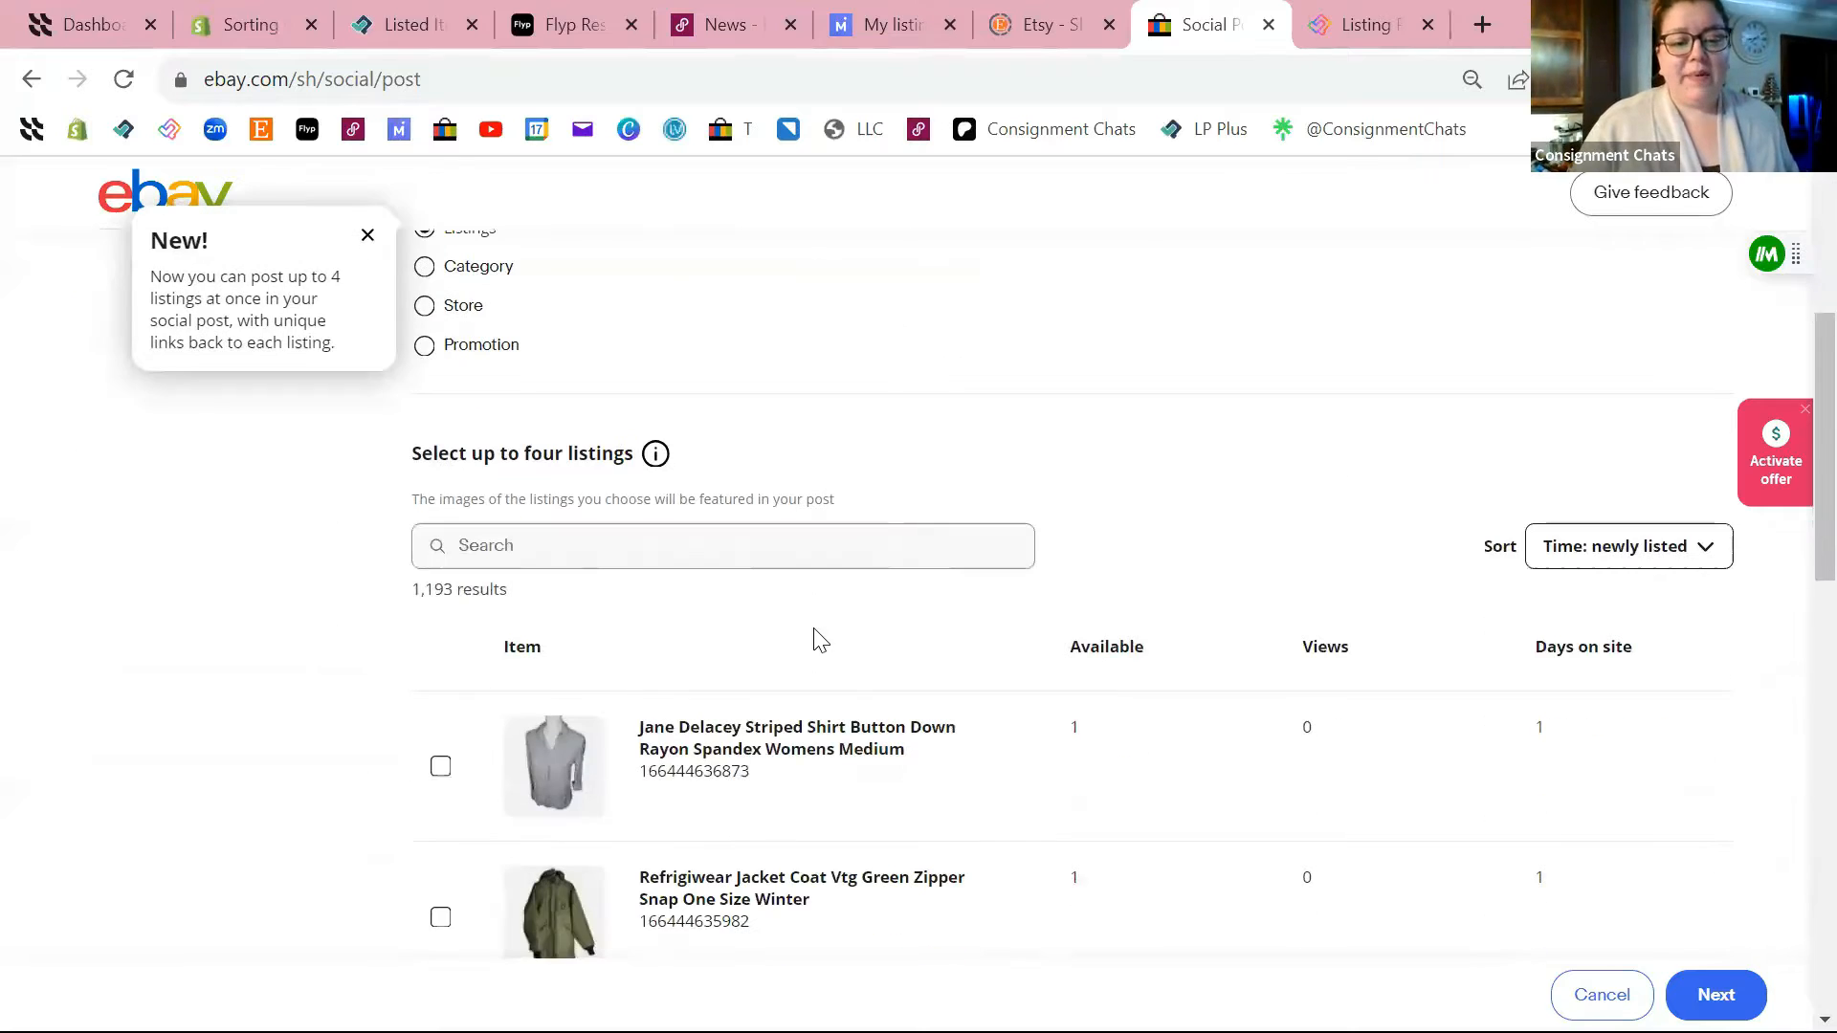
click(533, 537)
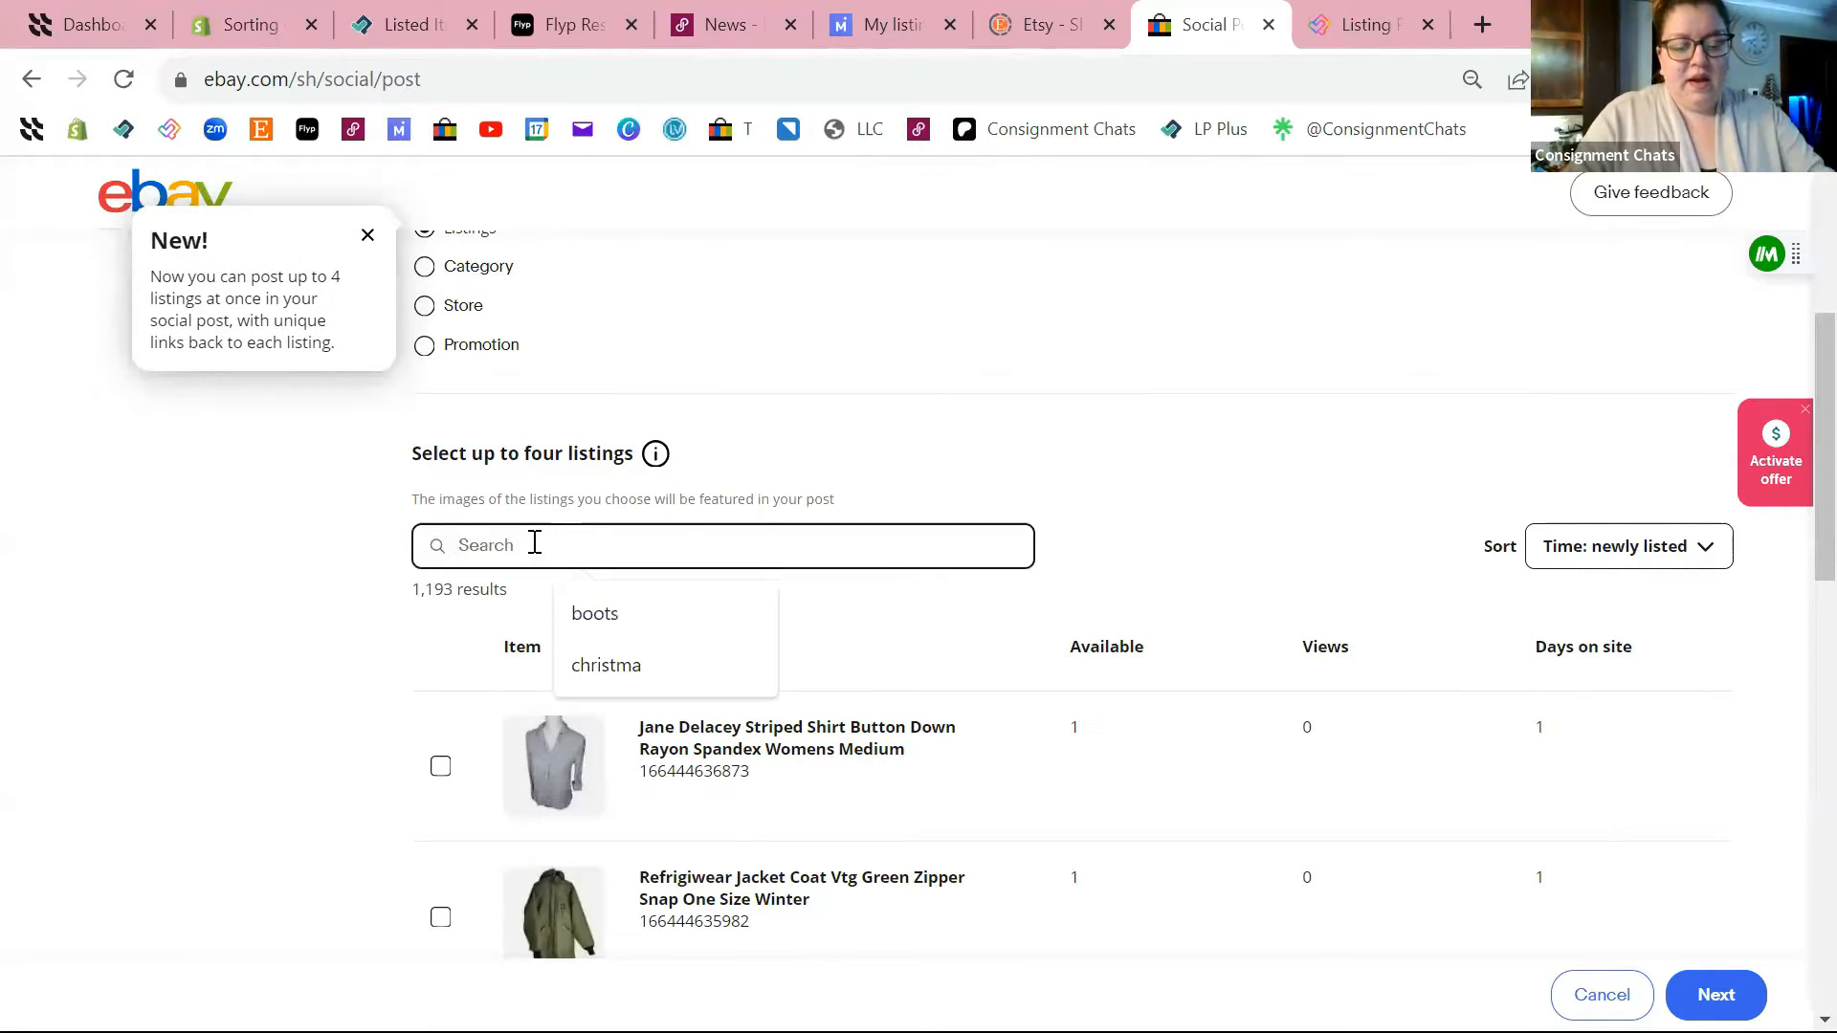
text(jacket)
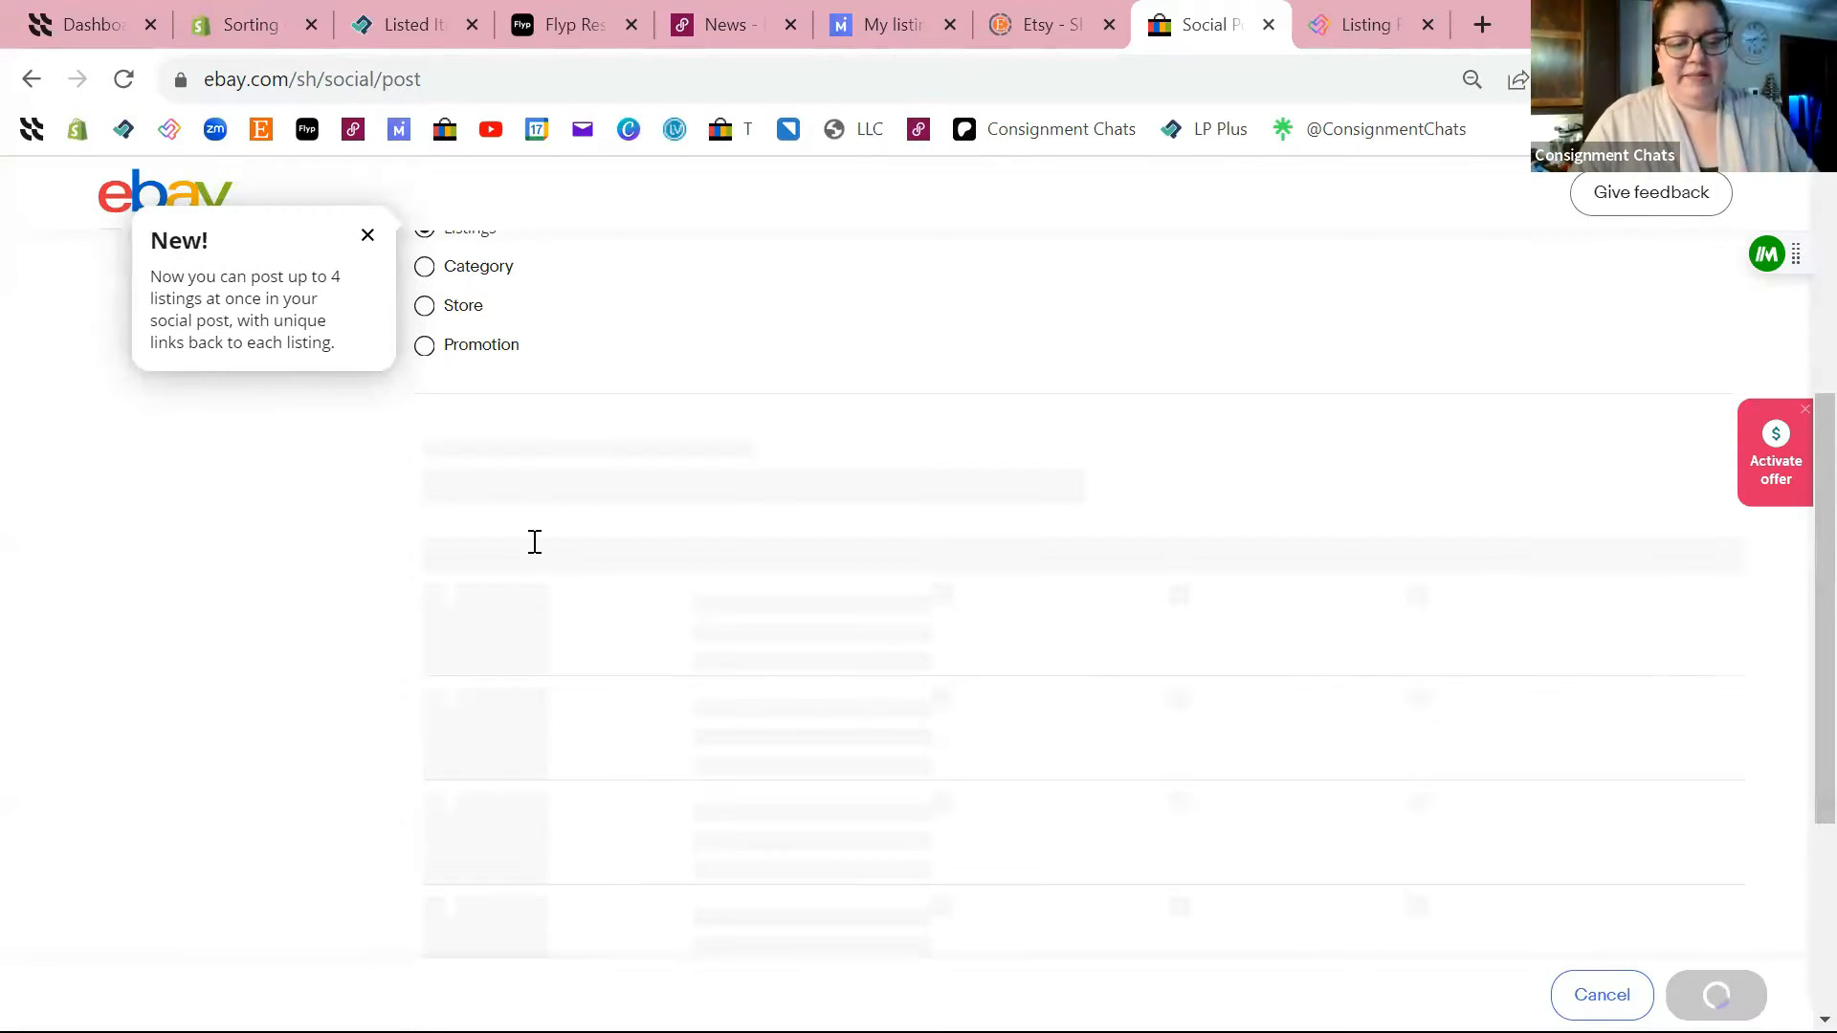
Select the green Refrigiwear jacket and the pink and white Body Glove winter jacket listings, and continue to the post content.
scroll(603, 564, down, 1)
scroll(604, 564, down, 3)
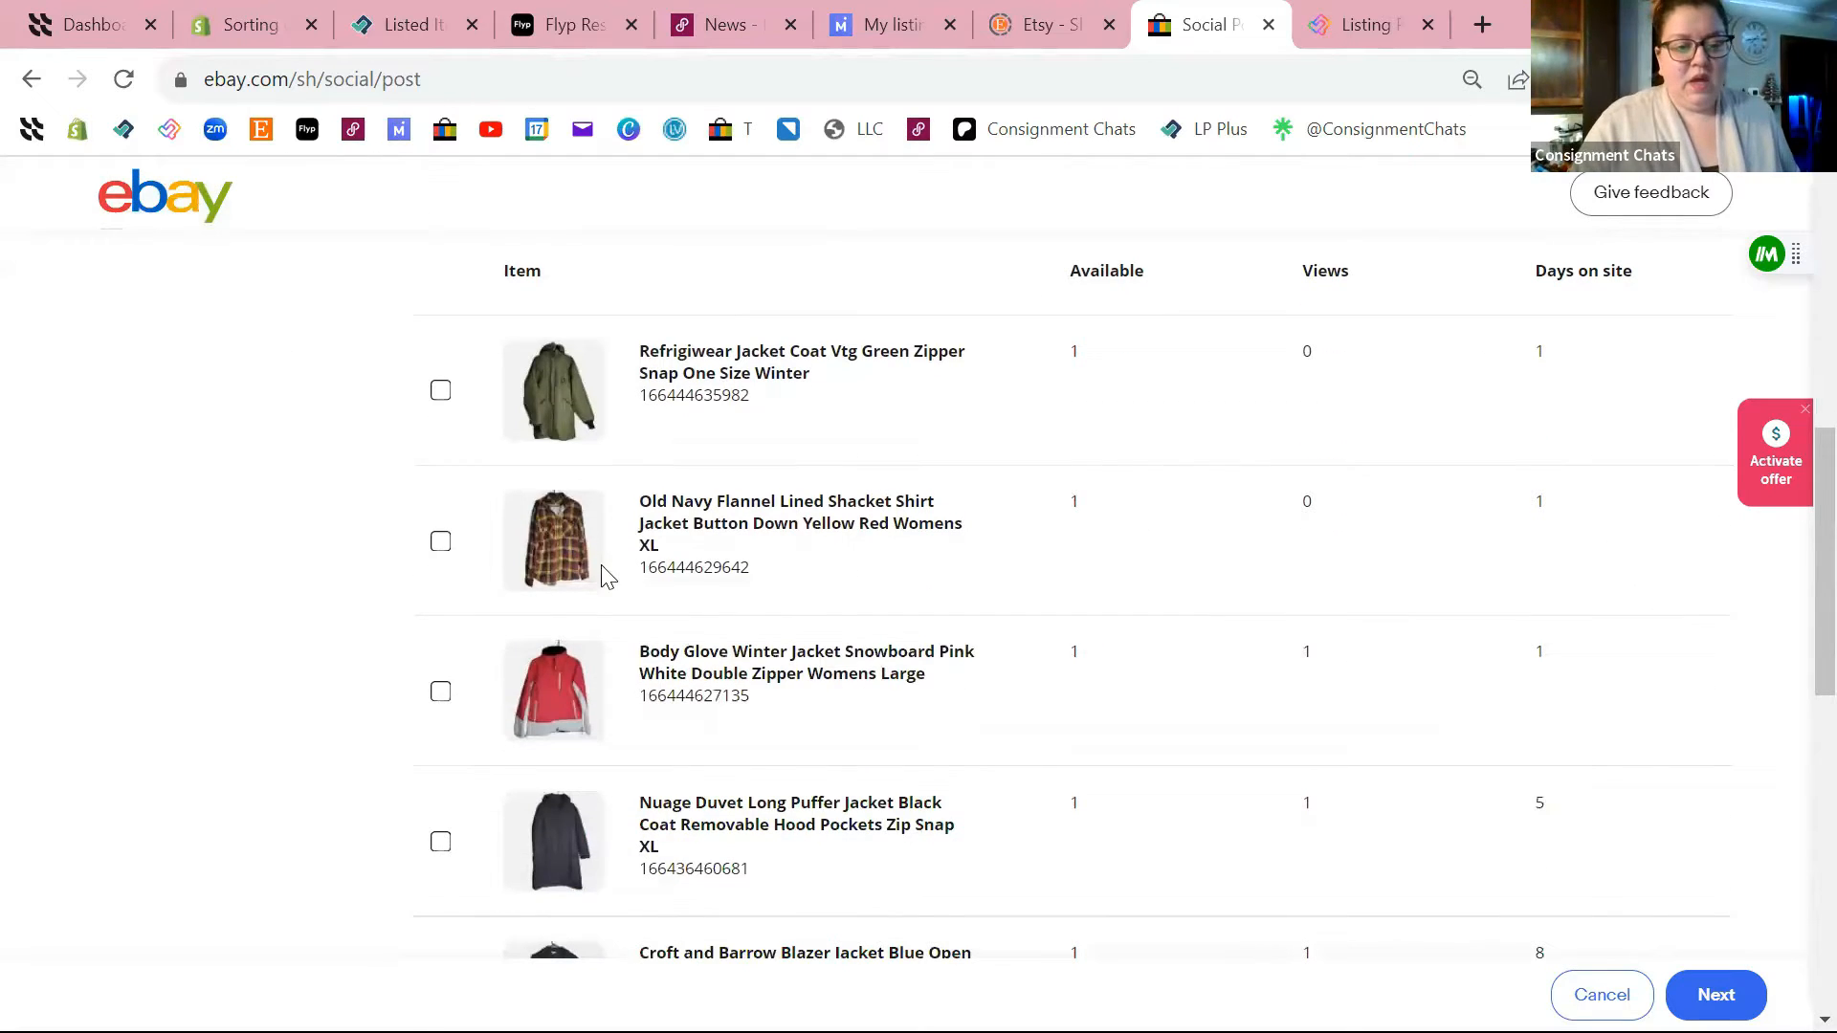
click(820, 635)
click(440, 391)
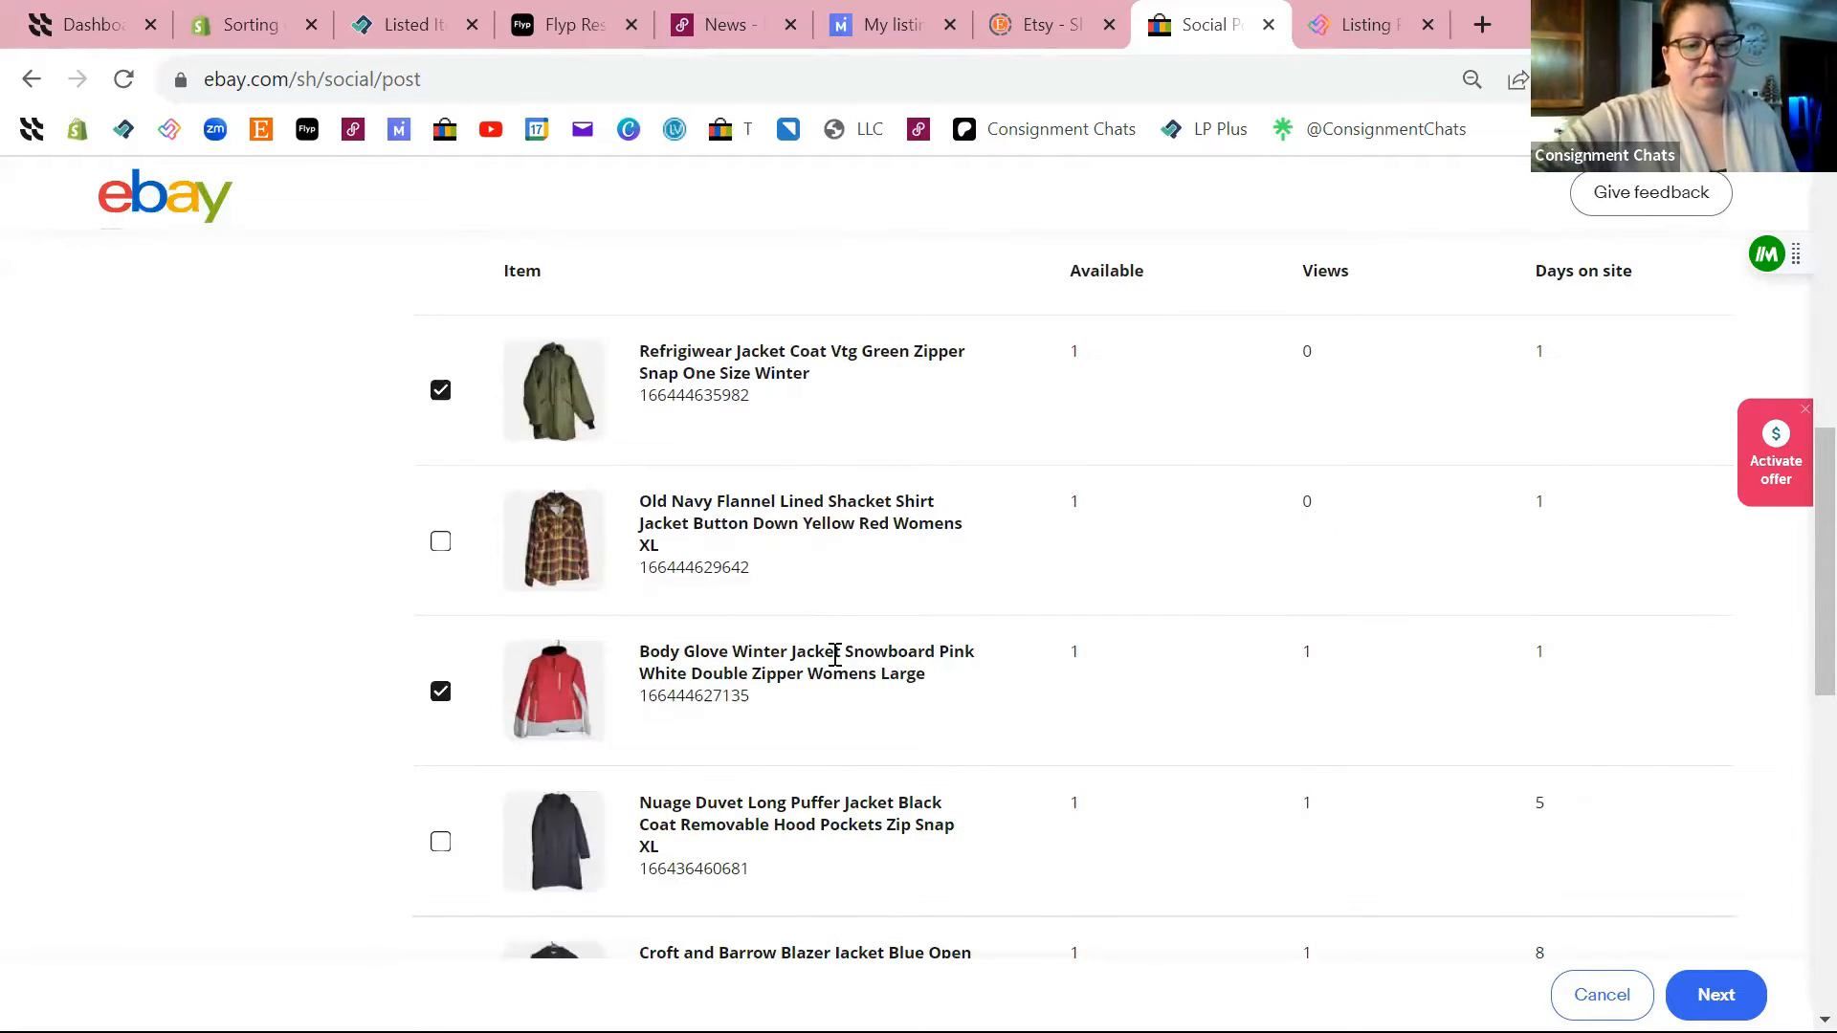
scroll(834, 654, down, 10)
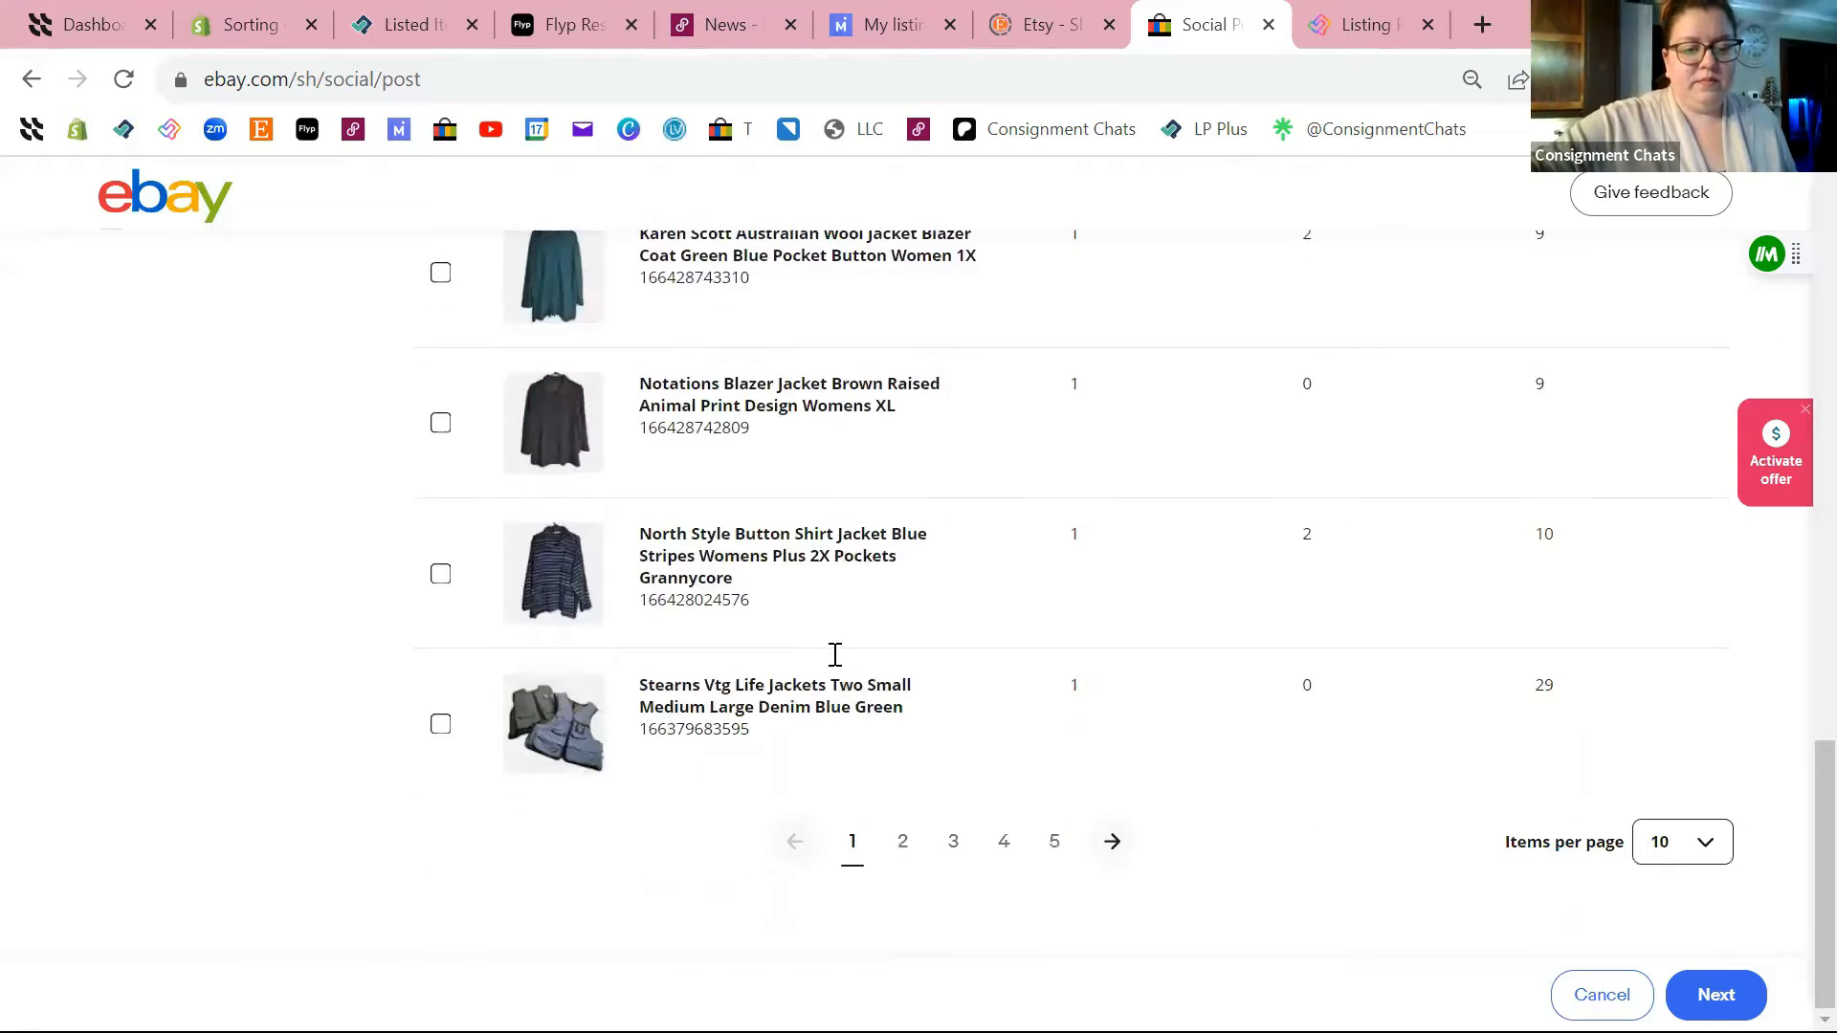
scroll(834, 655, up, 10)
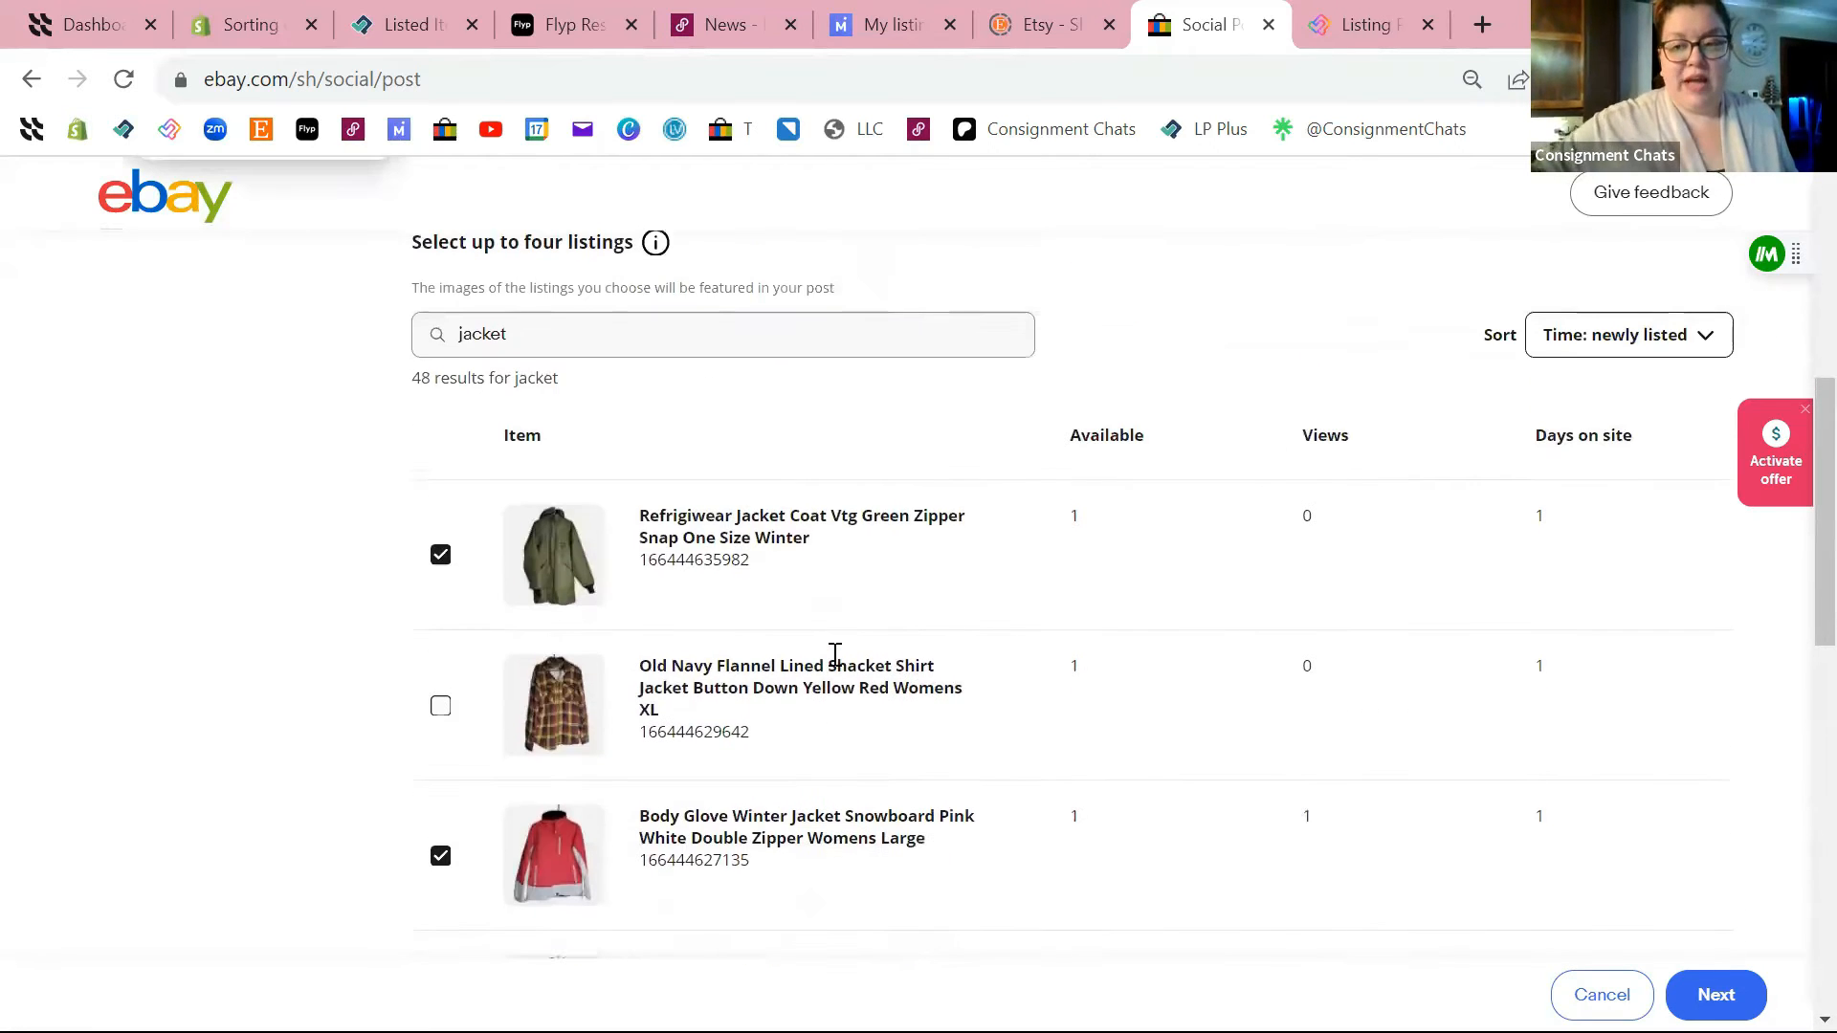
click(1715, 995)
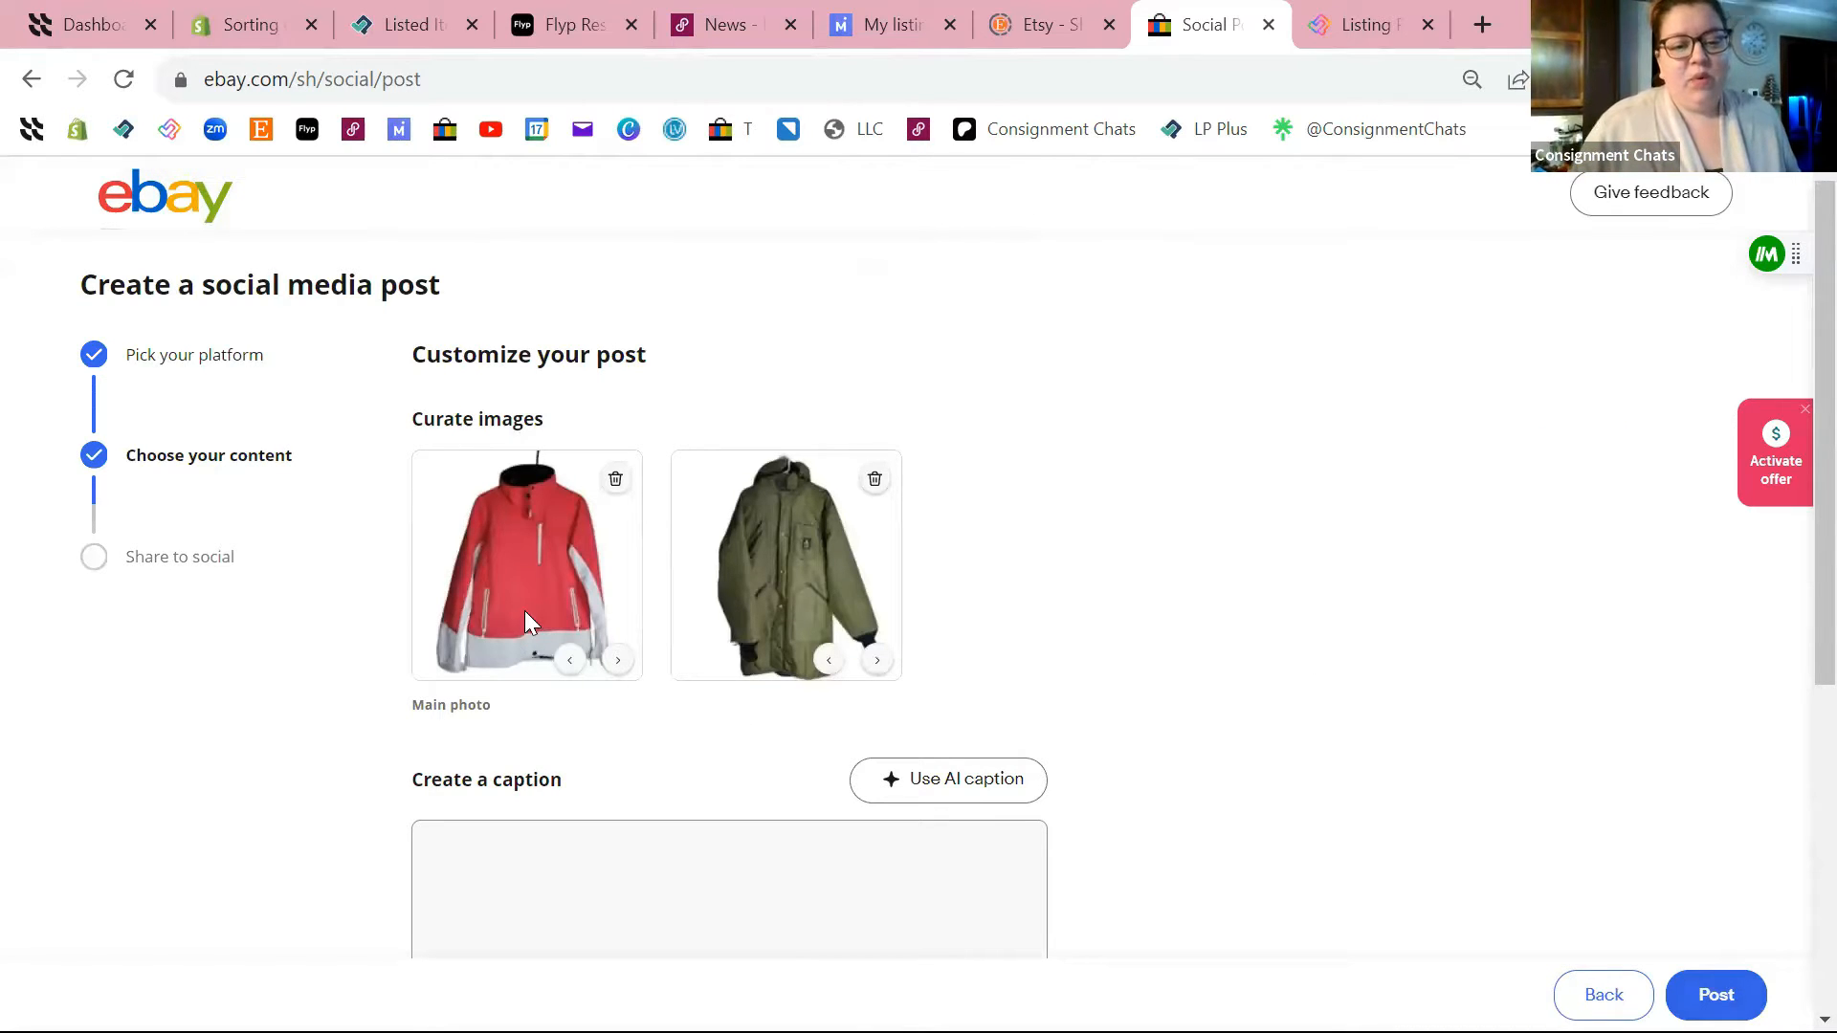
Go through the Body Glove jacket's alternative photos and settle on a full front view as the main photo.
click(627, 658)
click(618, 660)
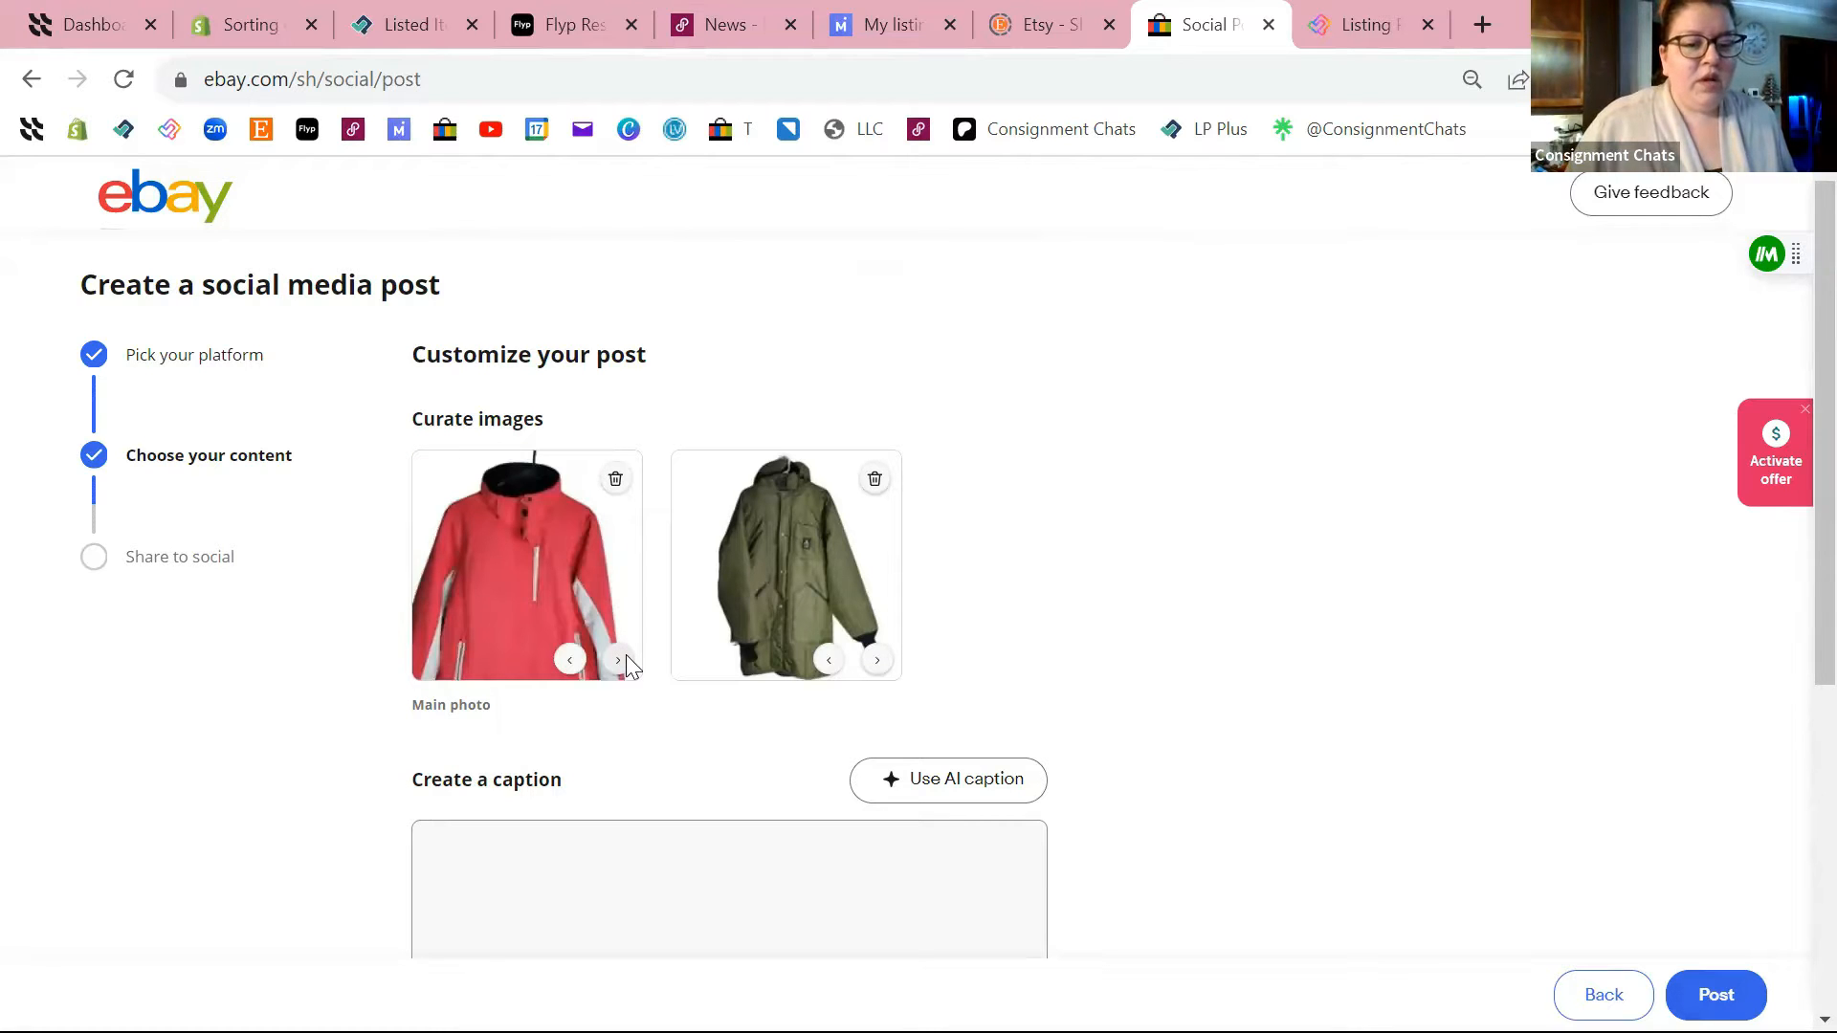
click(626, 658)
click(626, 658)
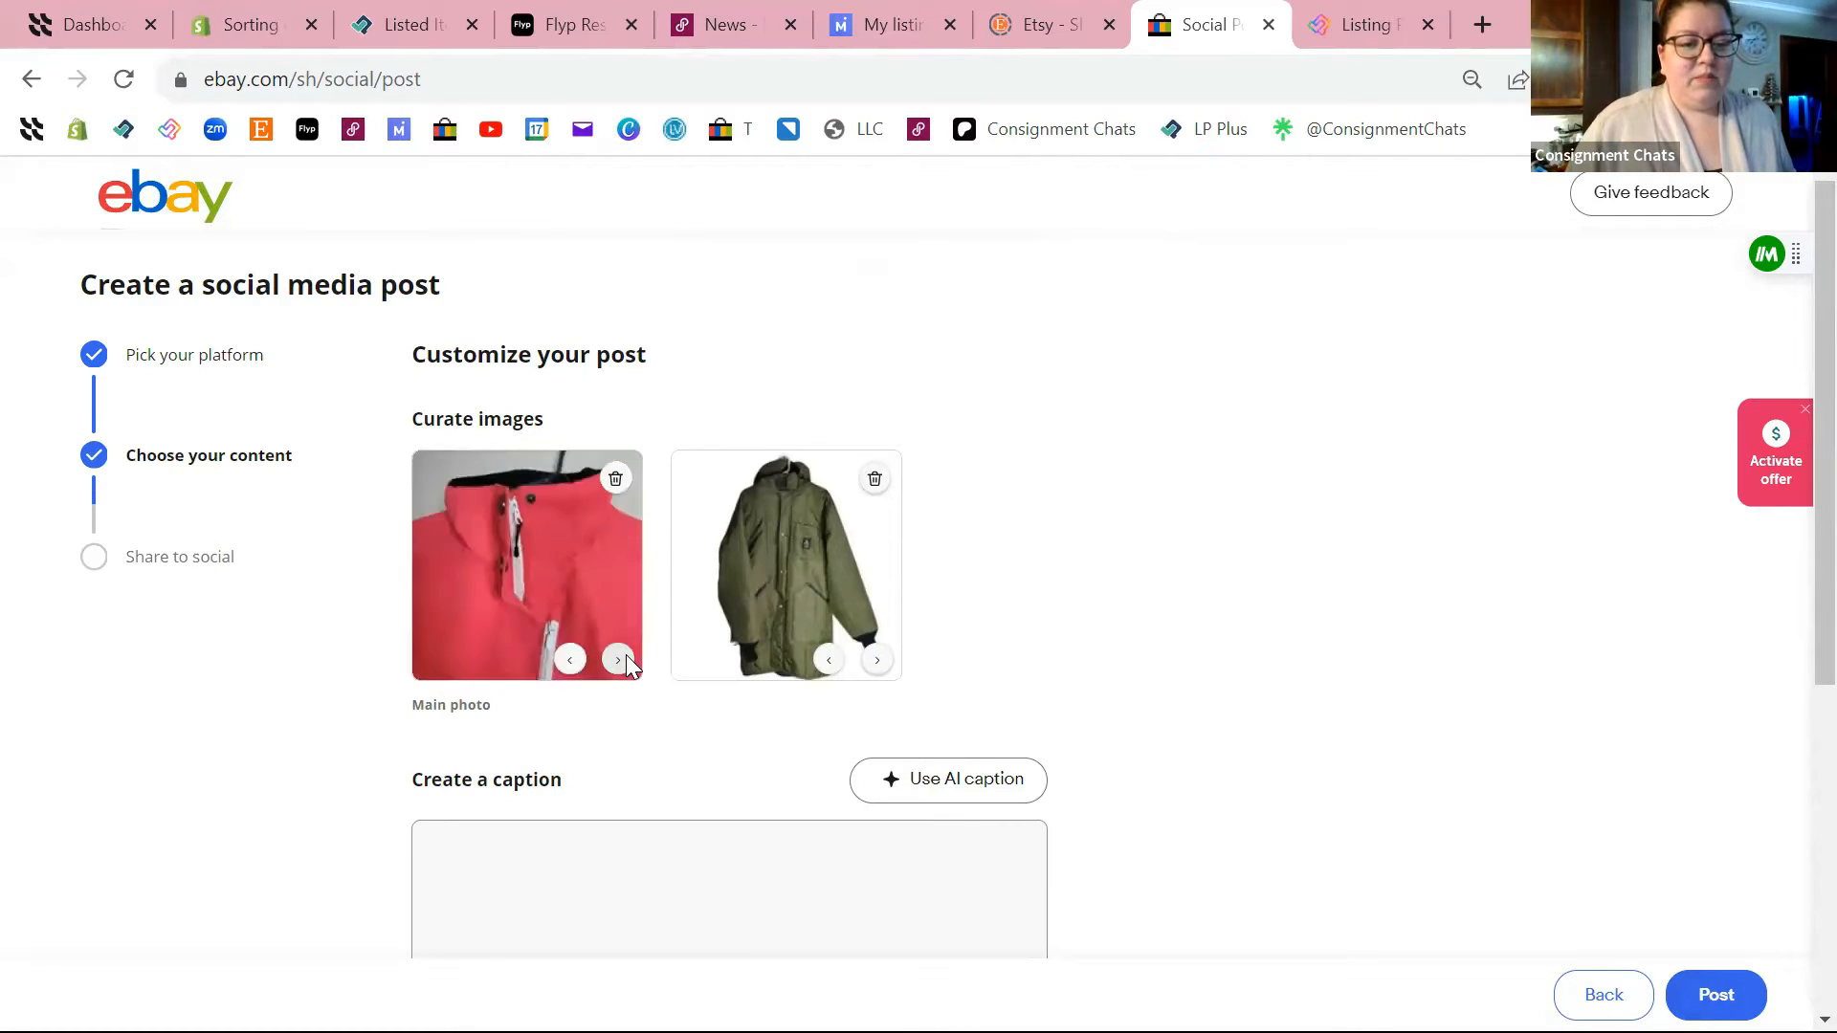
click(626, 658)
click(626, 658)
click(625, 658)
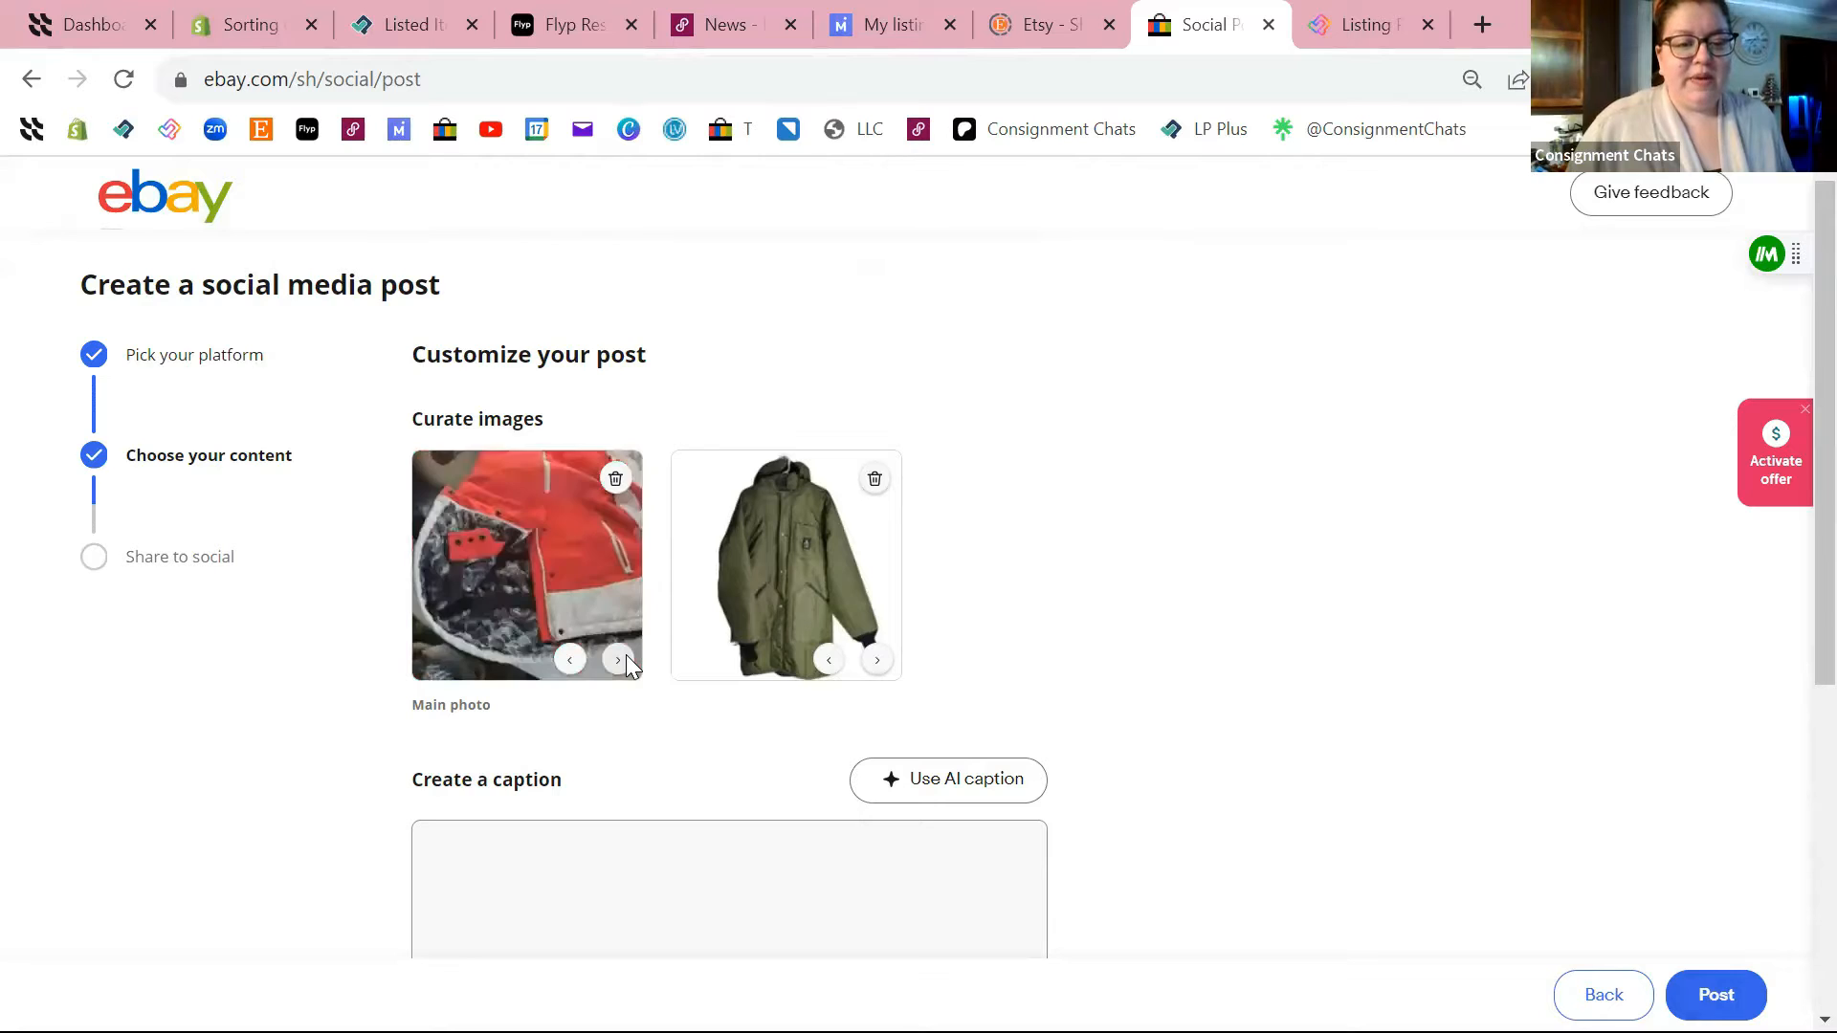
click(626, 658)
click(626, 658)
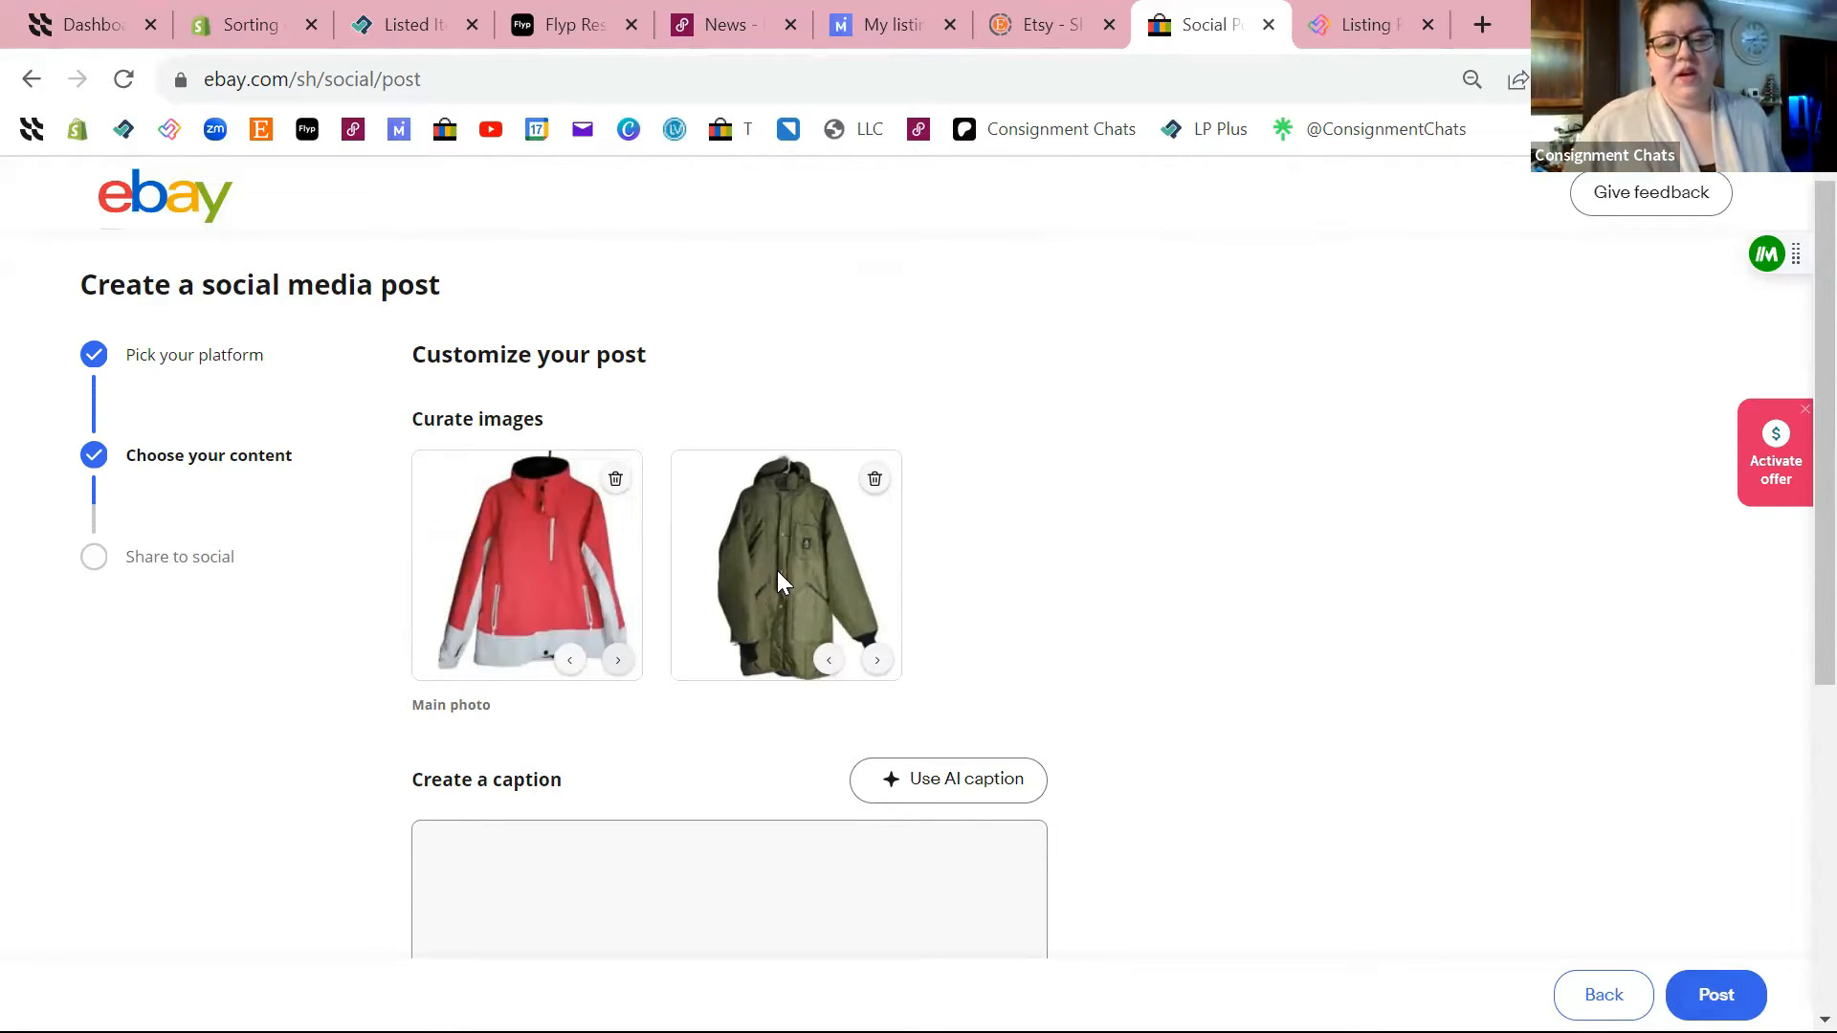
Generate AI captions and apply the suggestion that begins "Stay warm in style this winter season with these colorful jackets!".
scroll(1103, 644, down, 1)
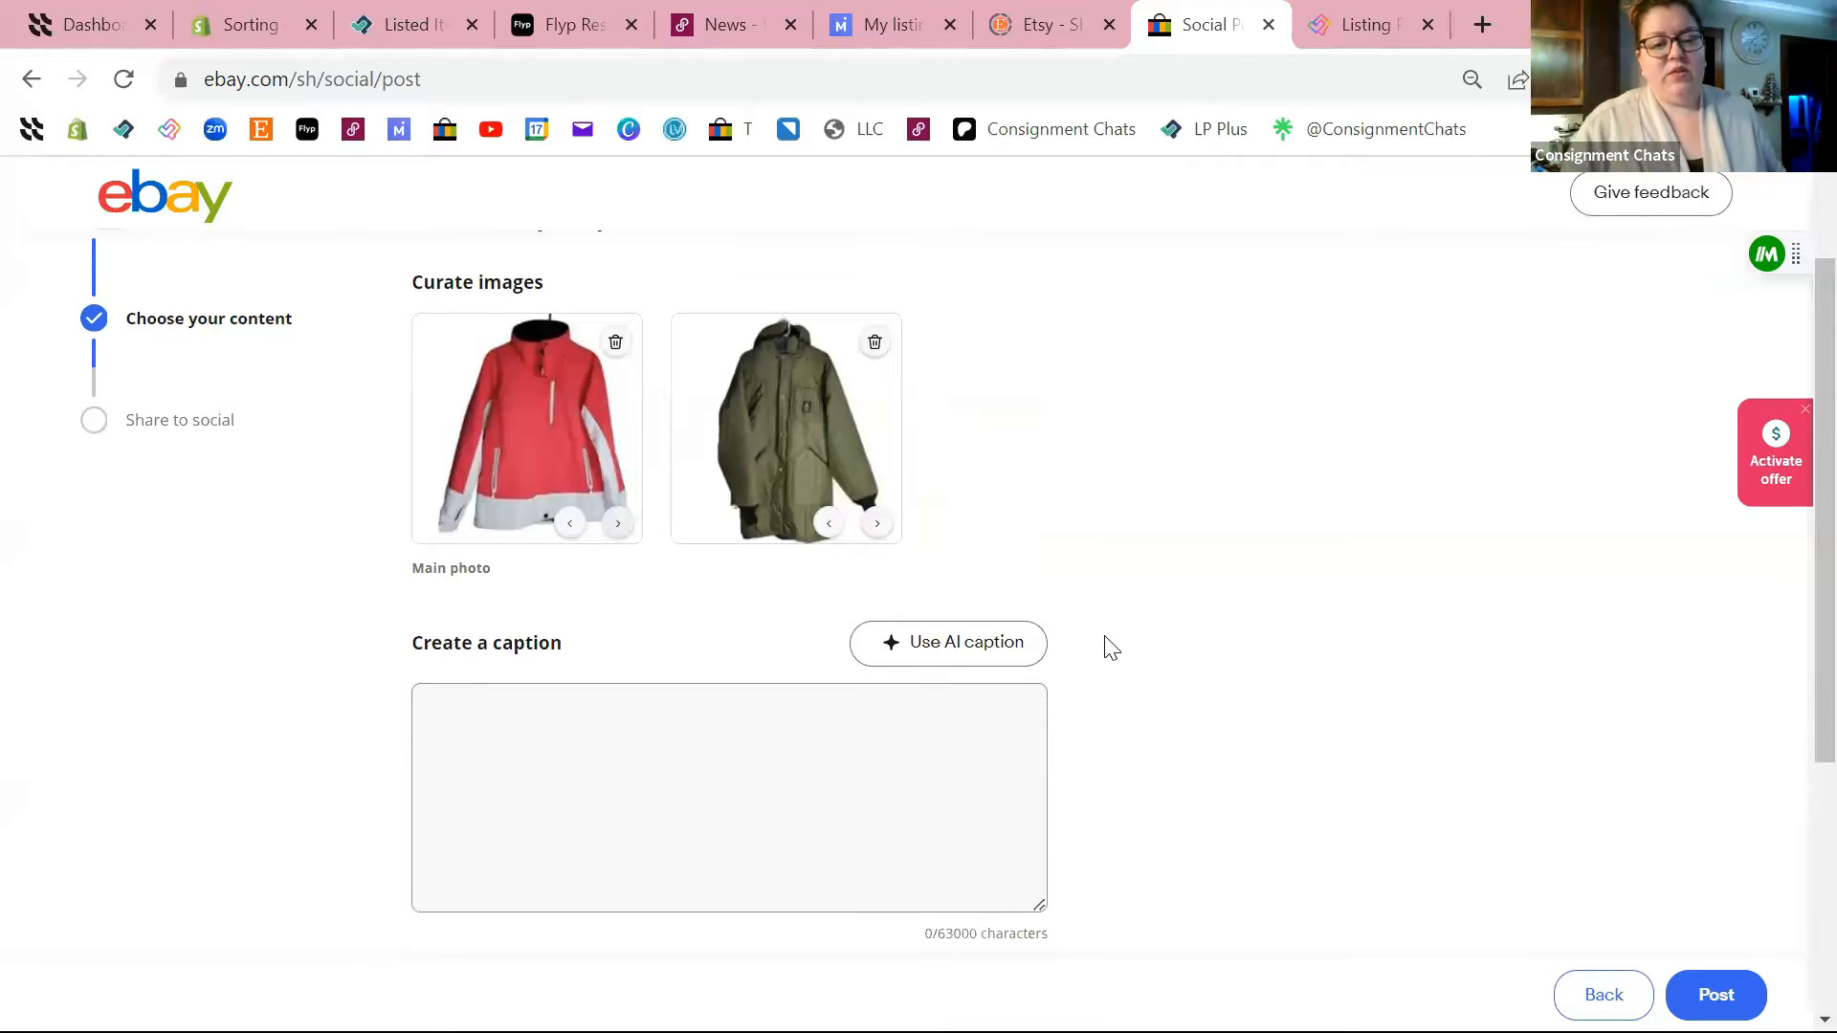
click(917, 655)
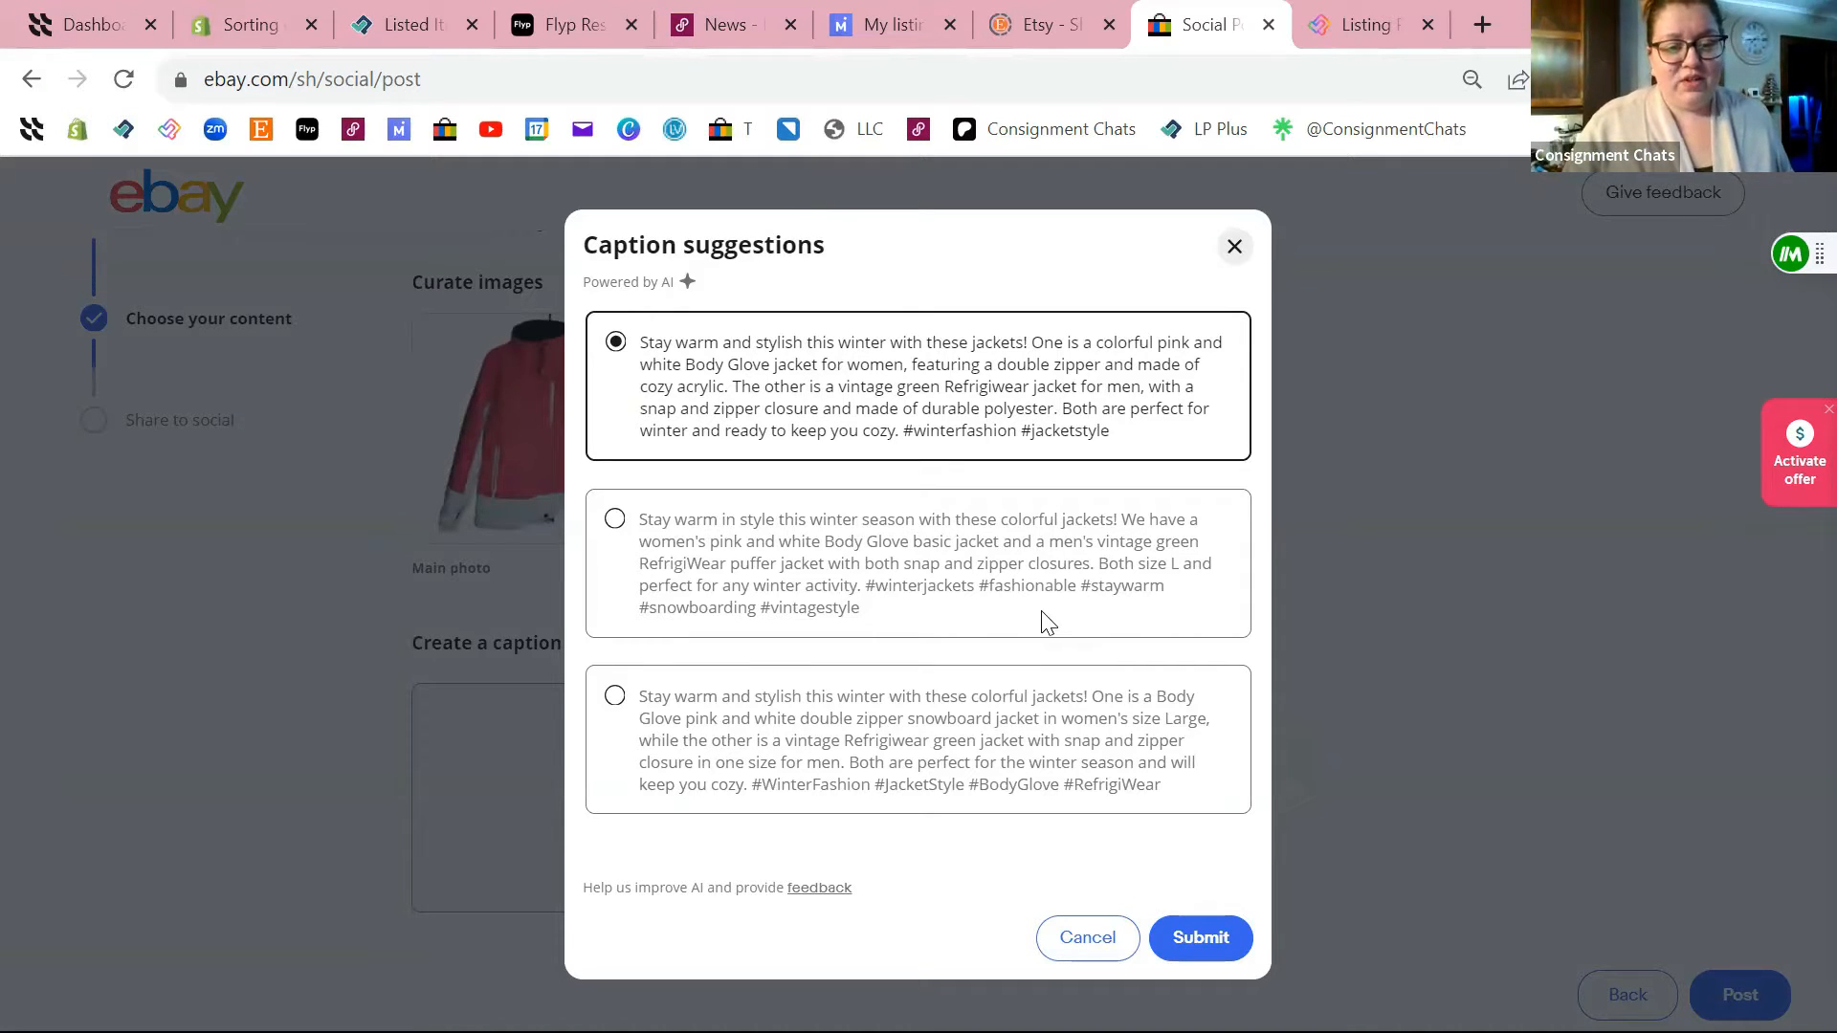
click(613, 523)
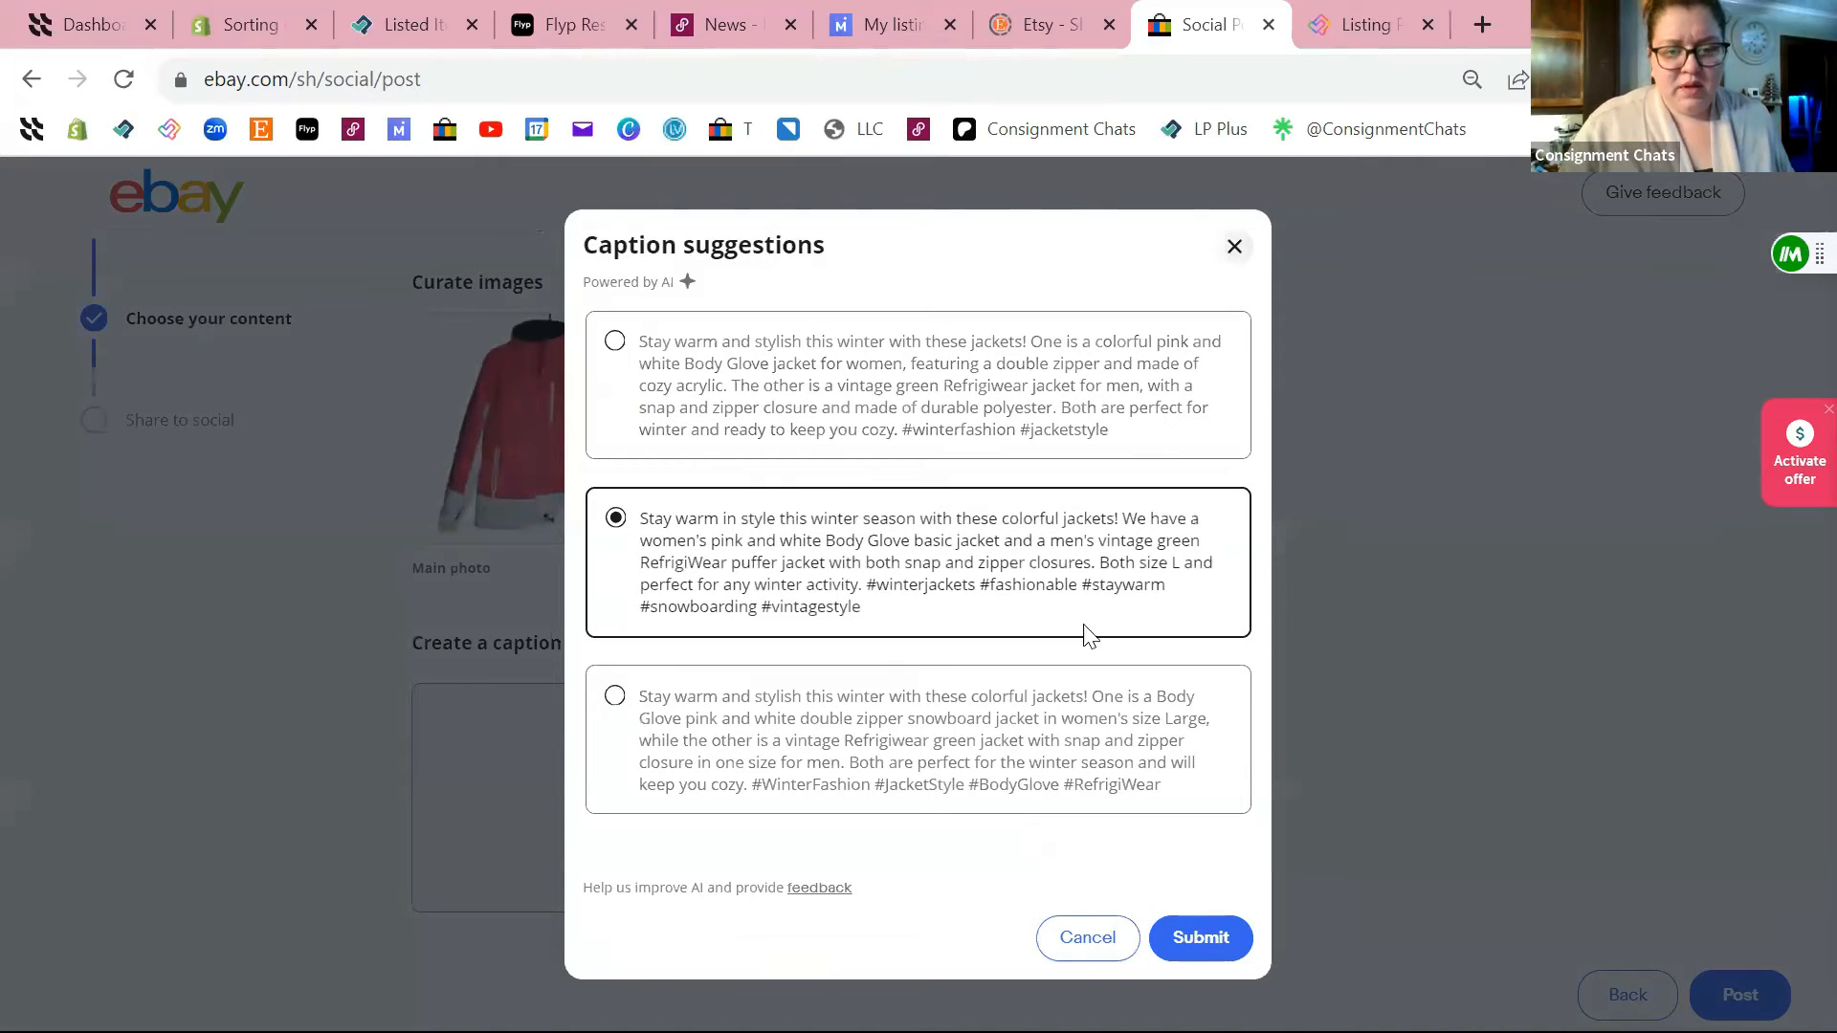
click(1200, 937)
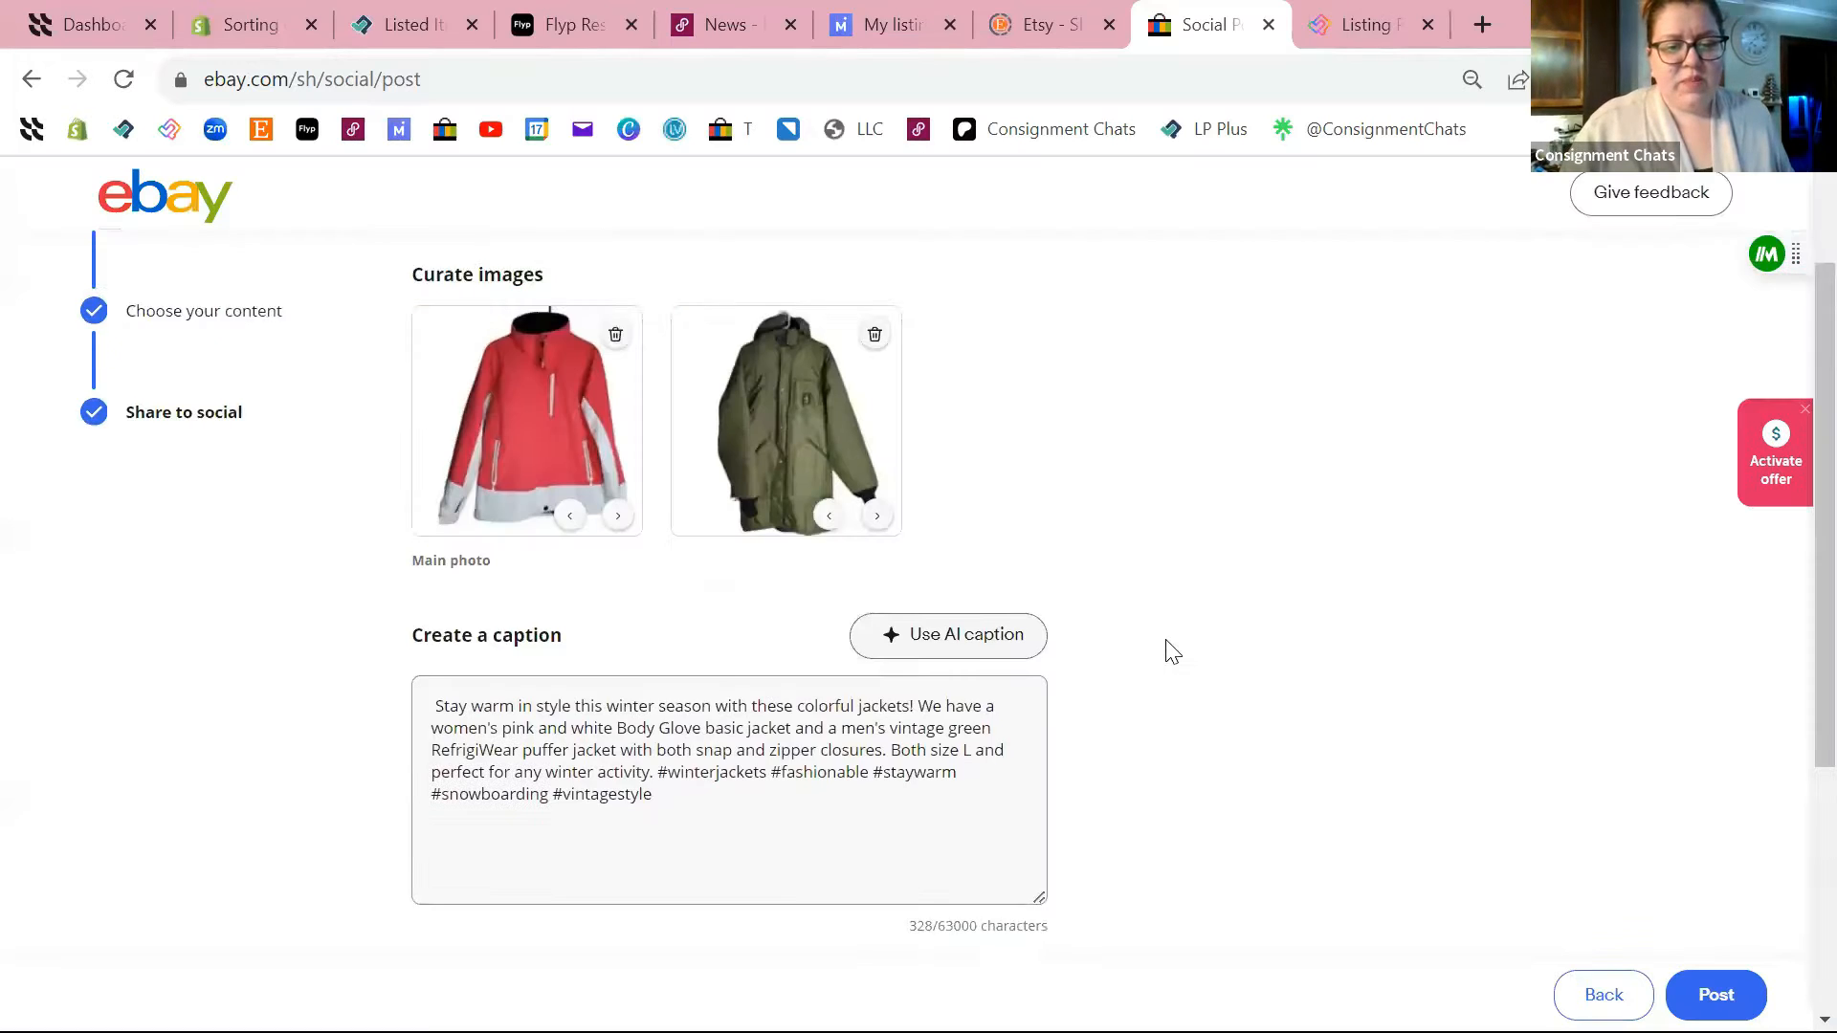
Add the hashtag #michiganwinter to the end of the caption.
scroll(1100, 649, down, 1)
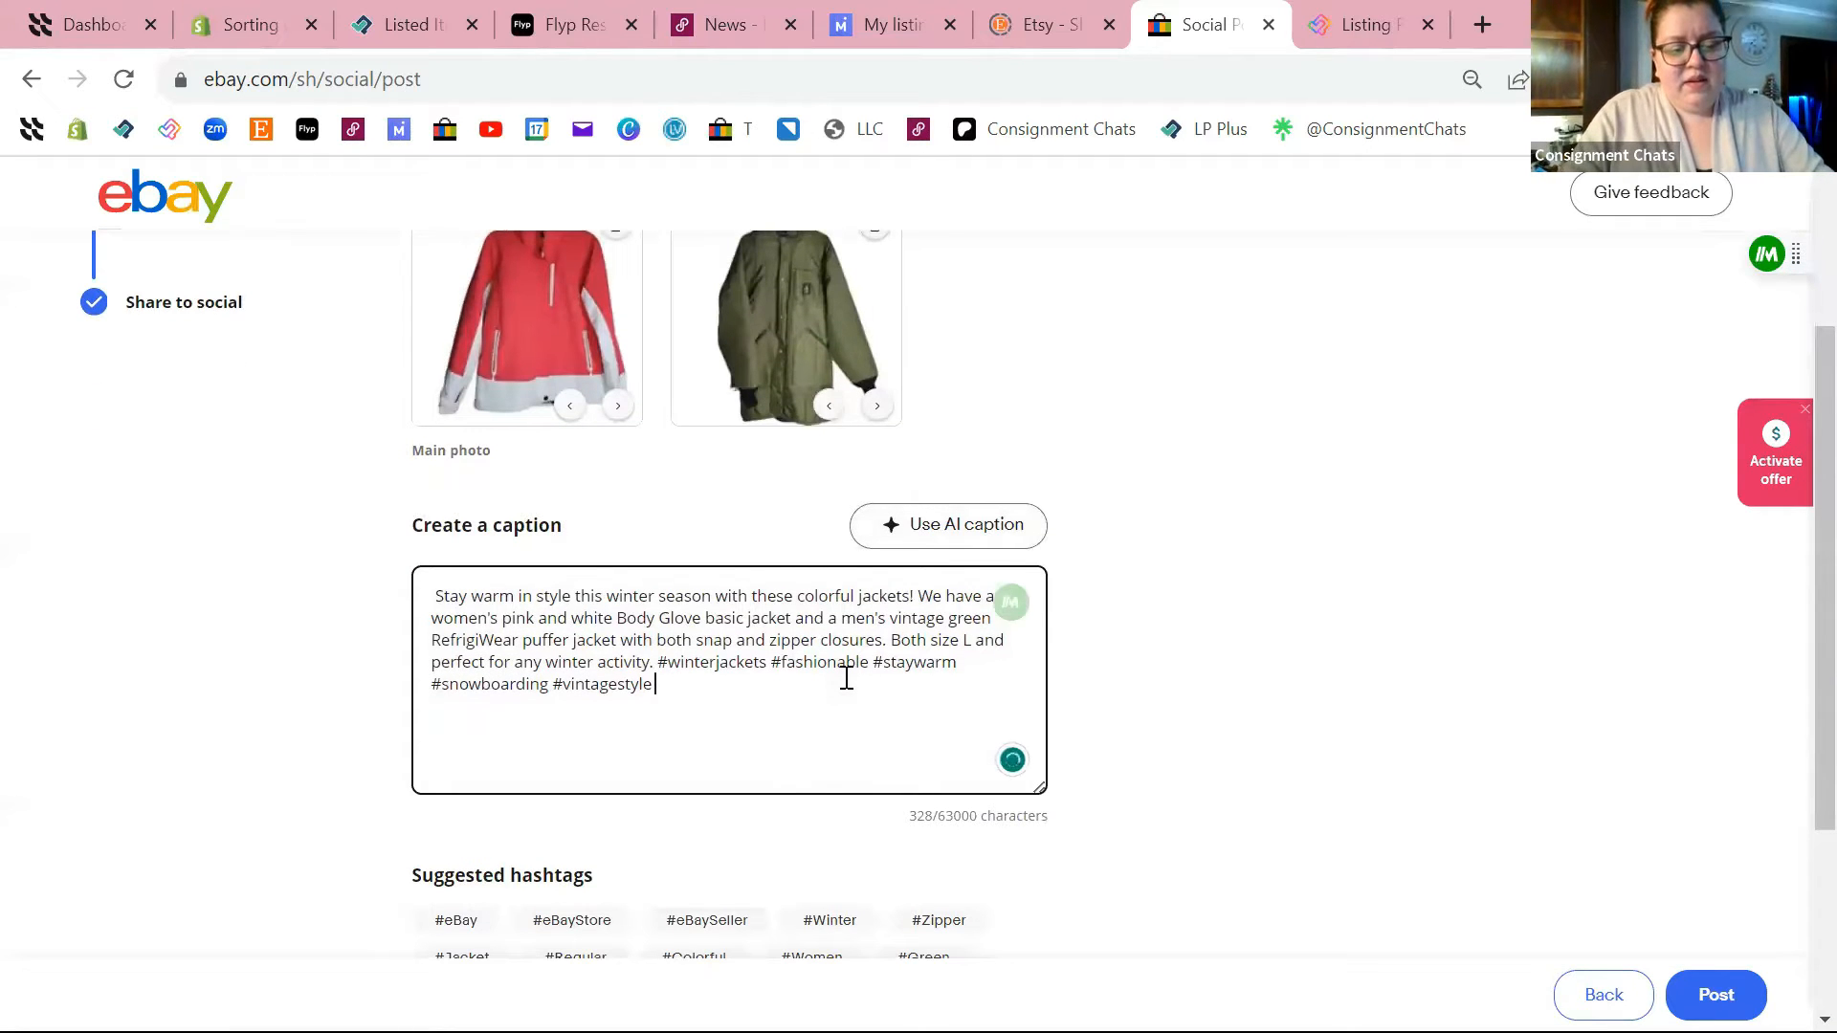
text(#)
text(mich)
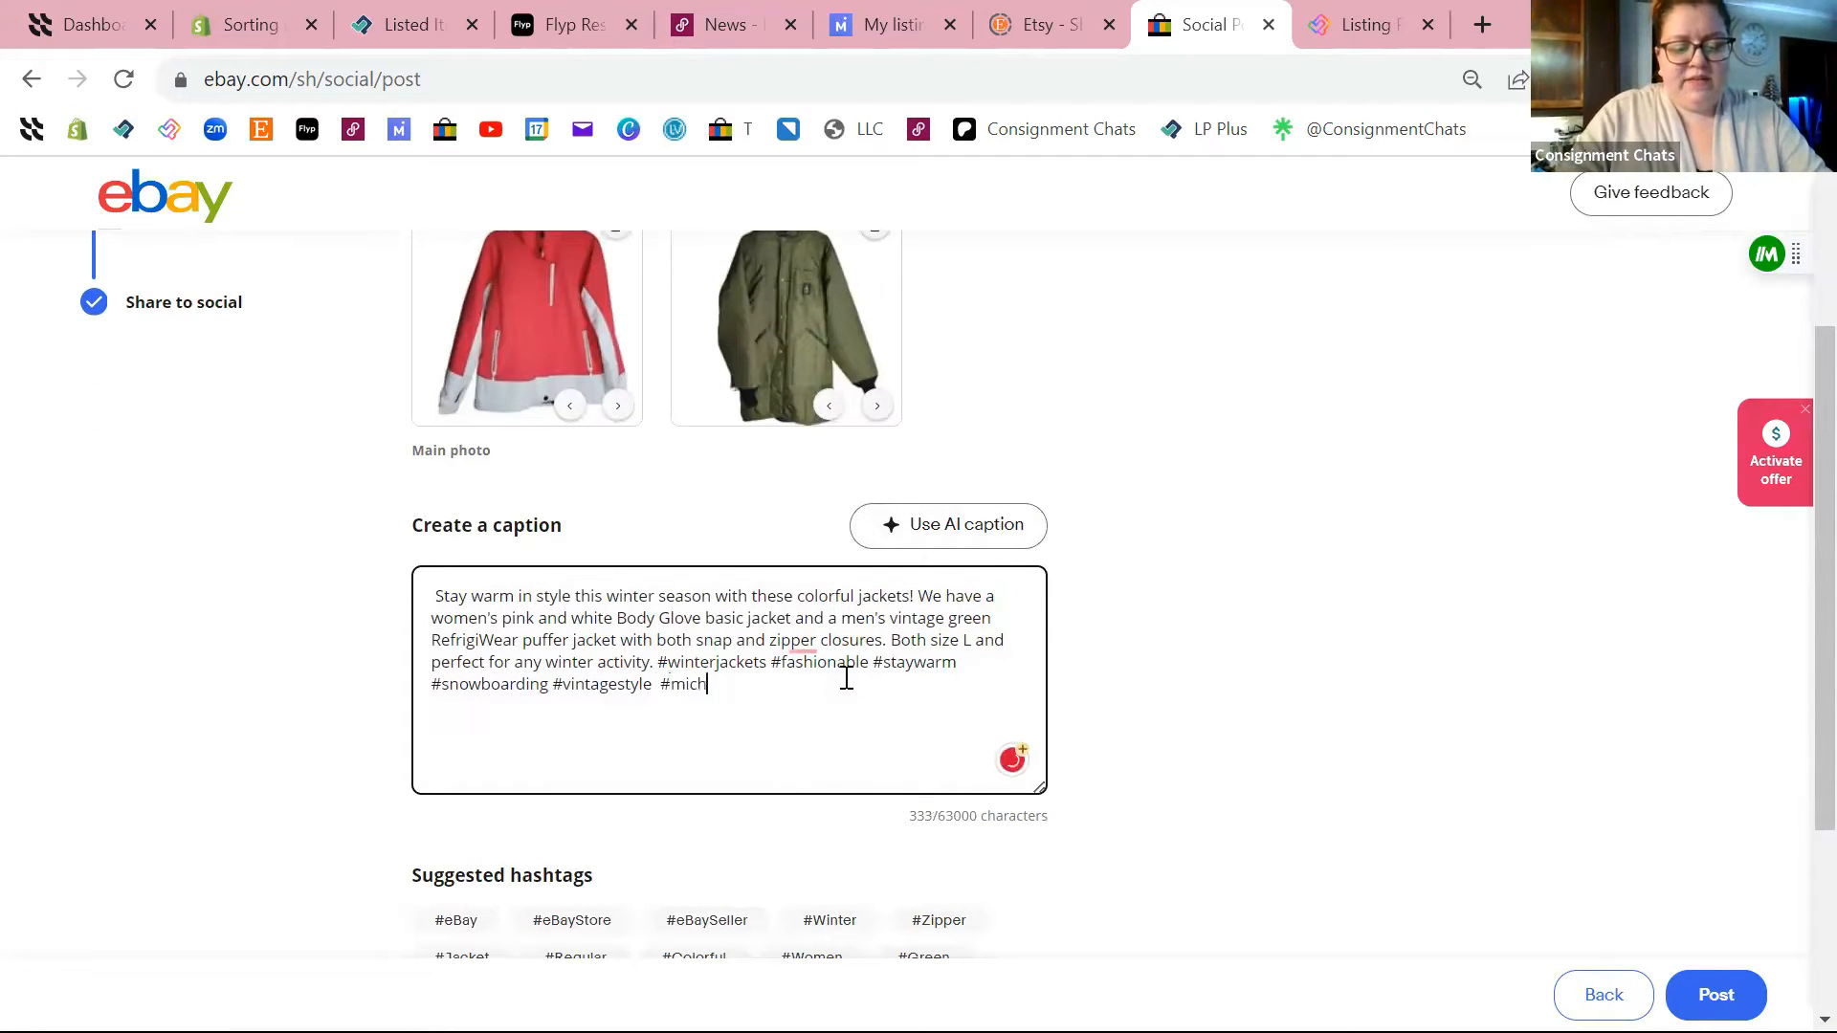
text(iganwinter)
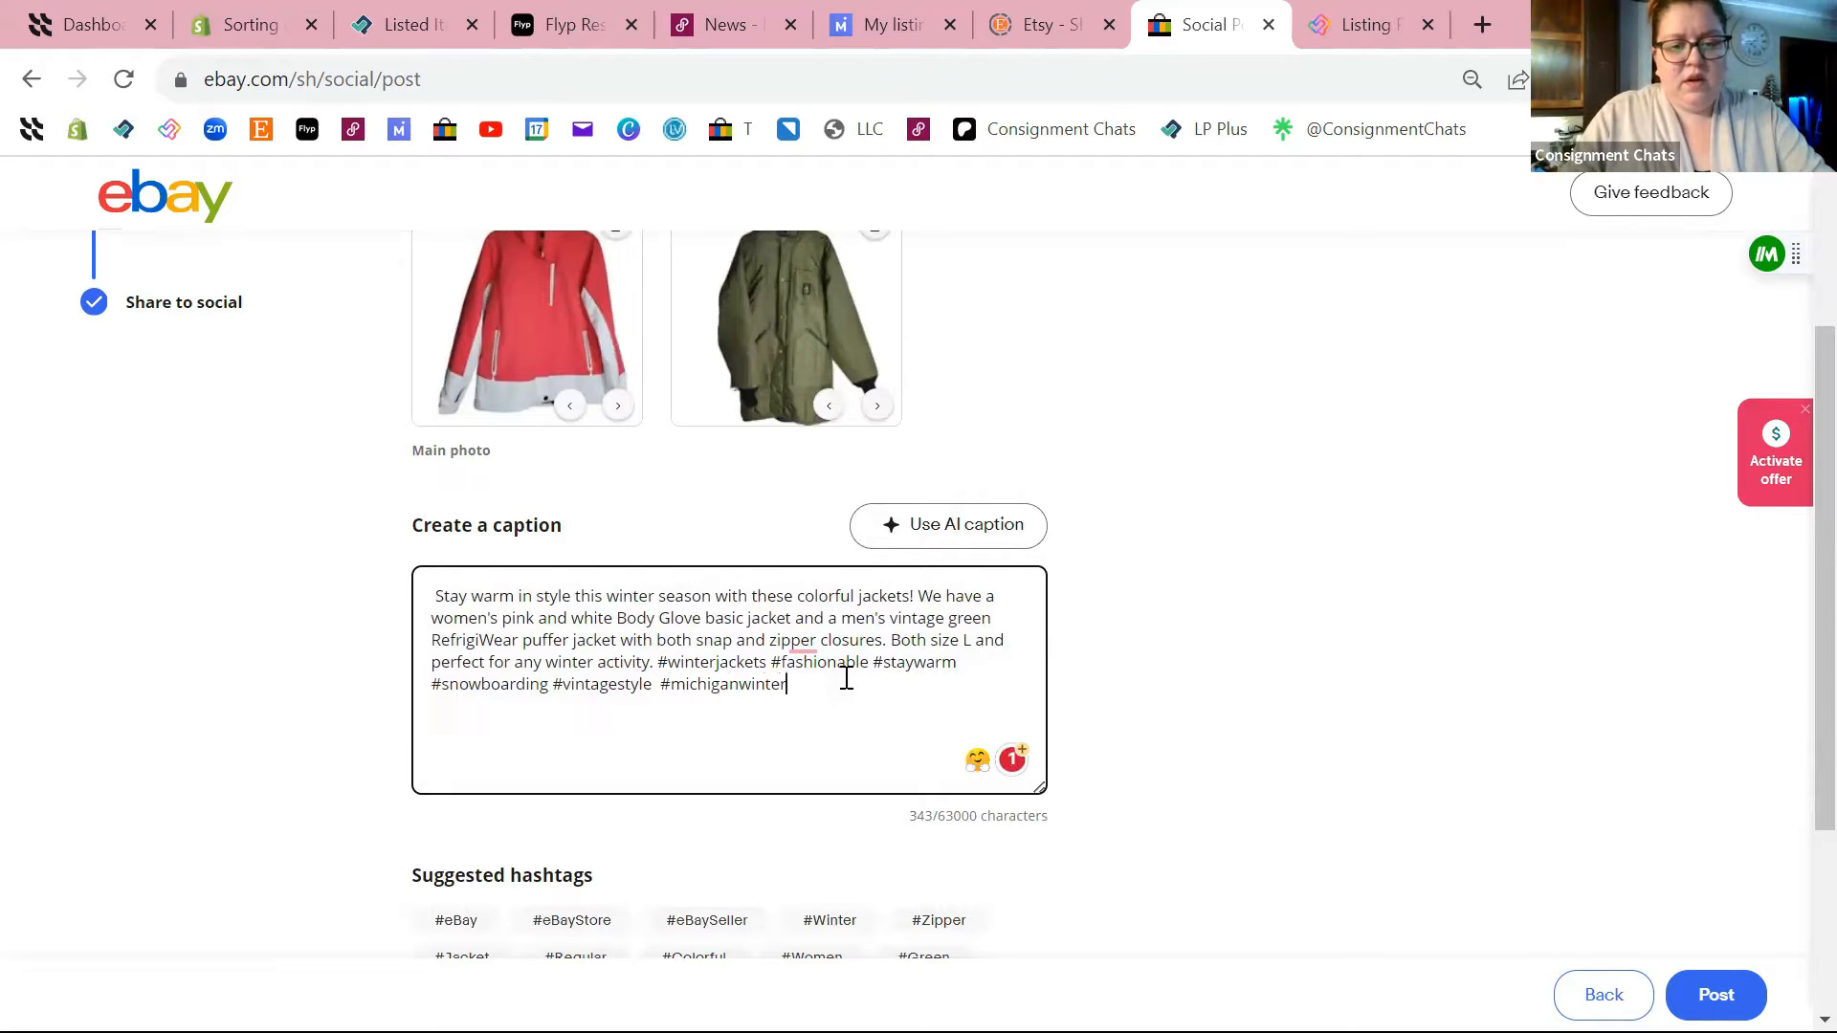
Turn on scheduling for the jacket post.
scroll(904, 712, down, 3)
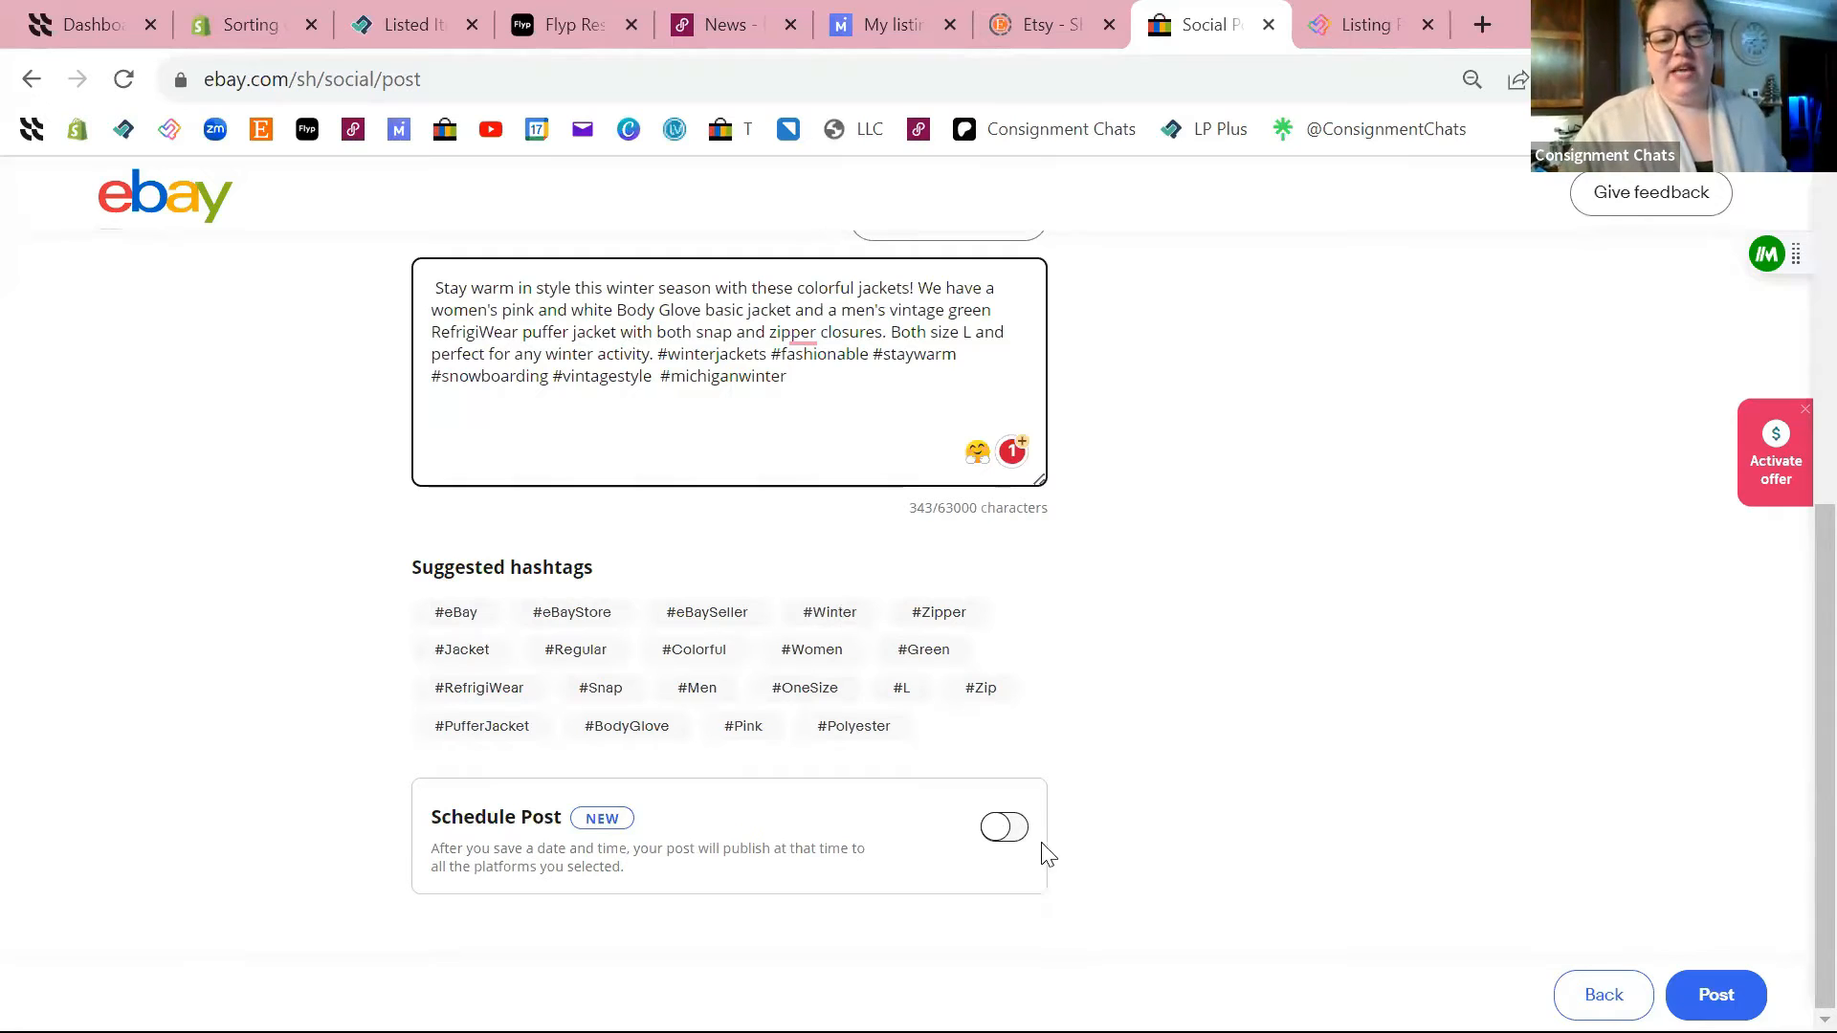
click(998, 844)
click(998, 844)
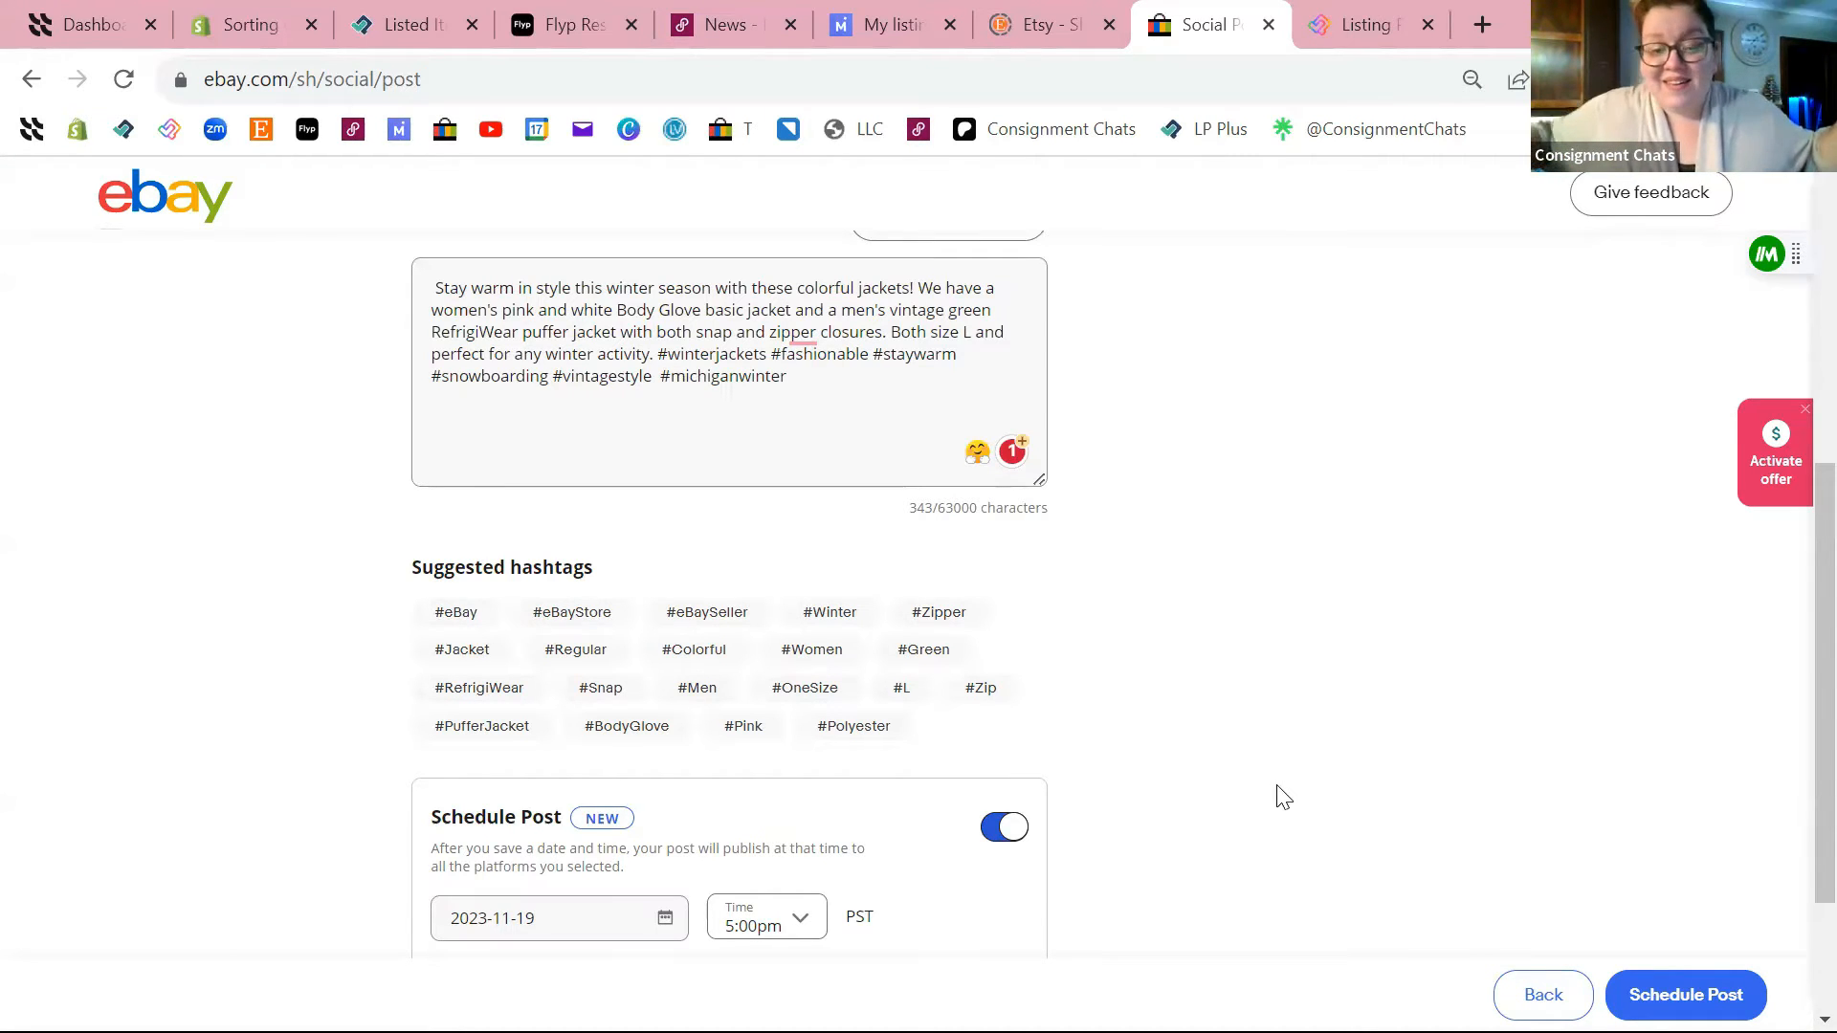
scroll(1279, 796, down, 2)
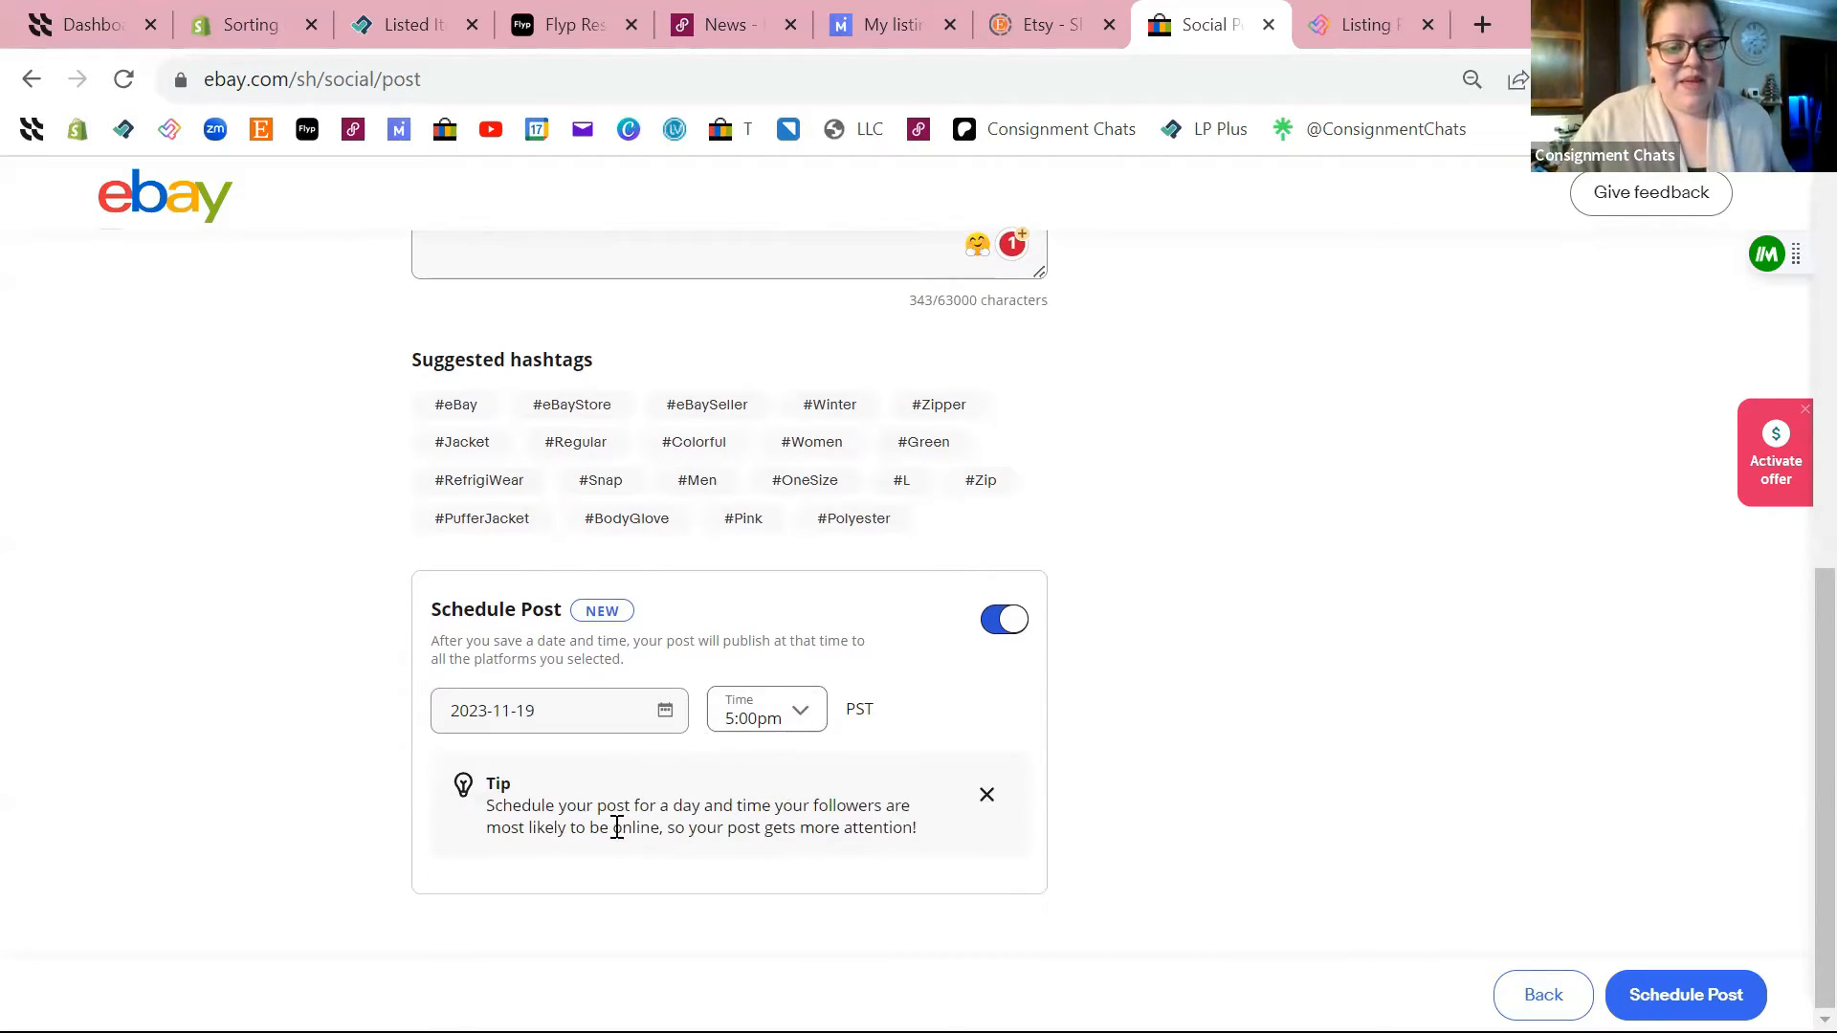
Check the available posting times and set the scheduled date to November 20, 2023.
click(800, 717)
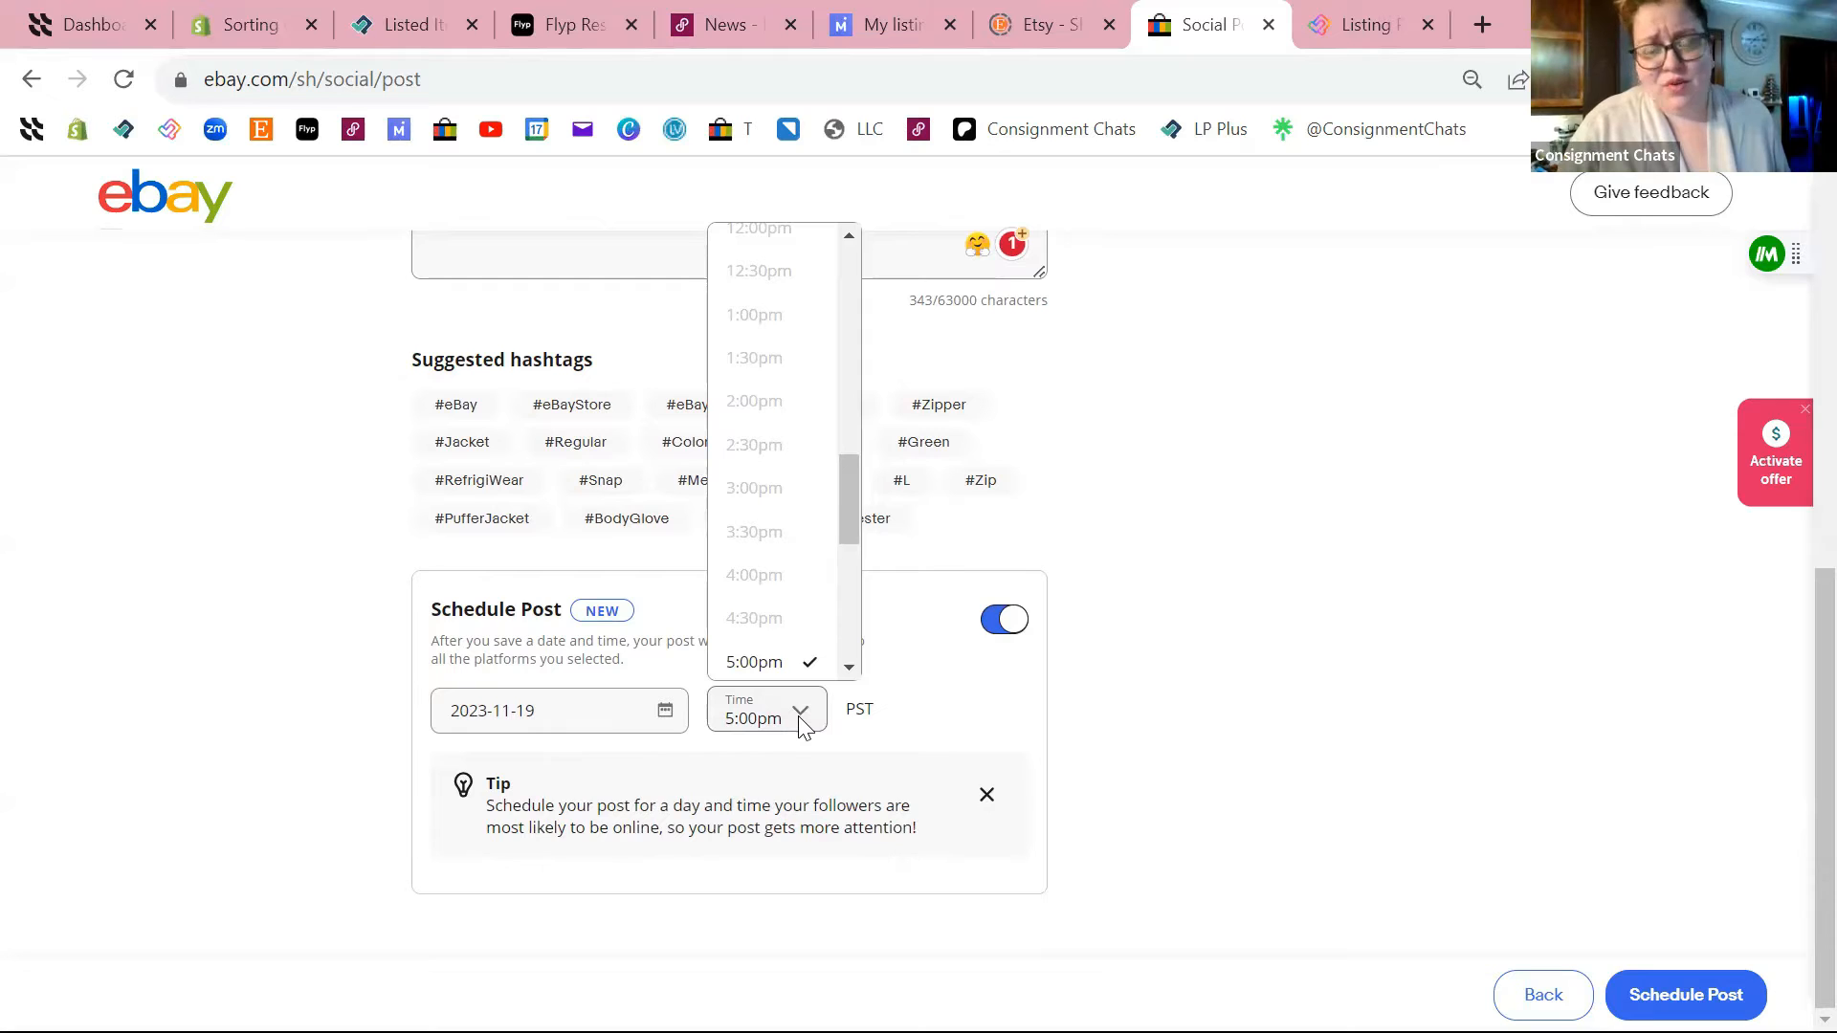
scroll(780, 564, down, 2)
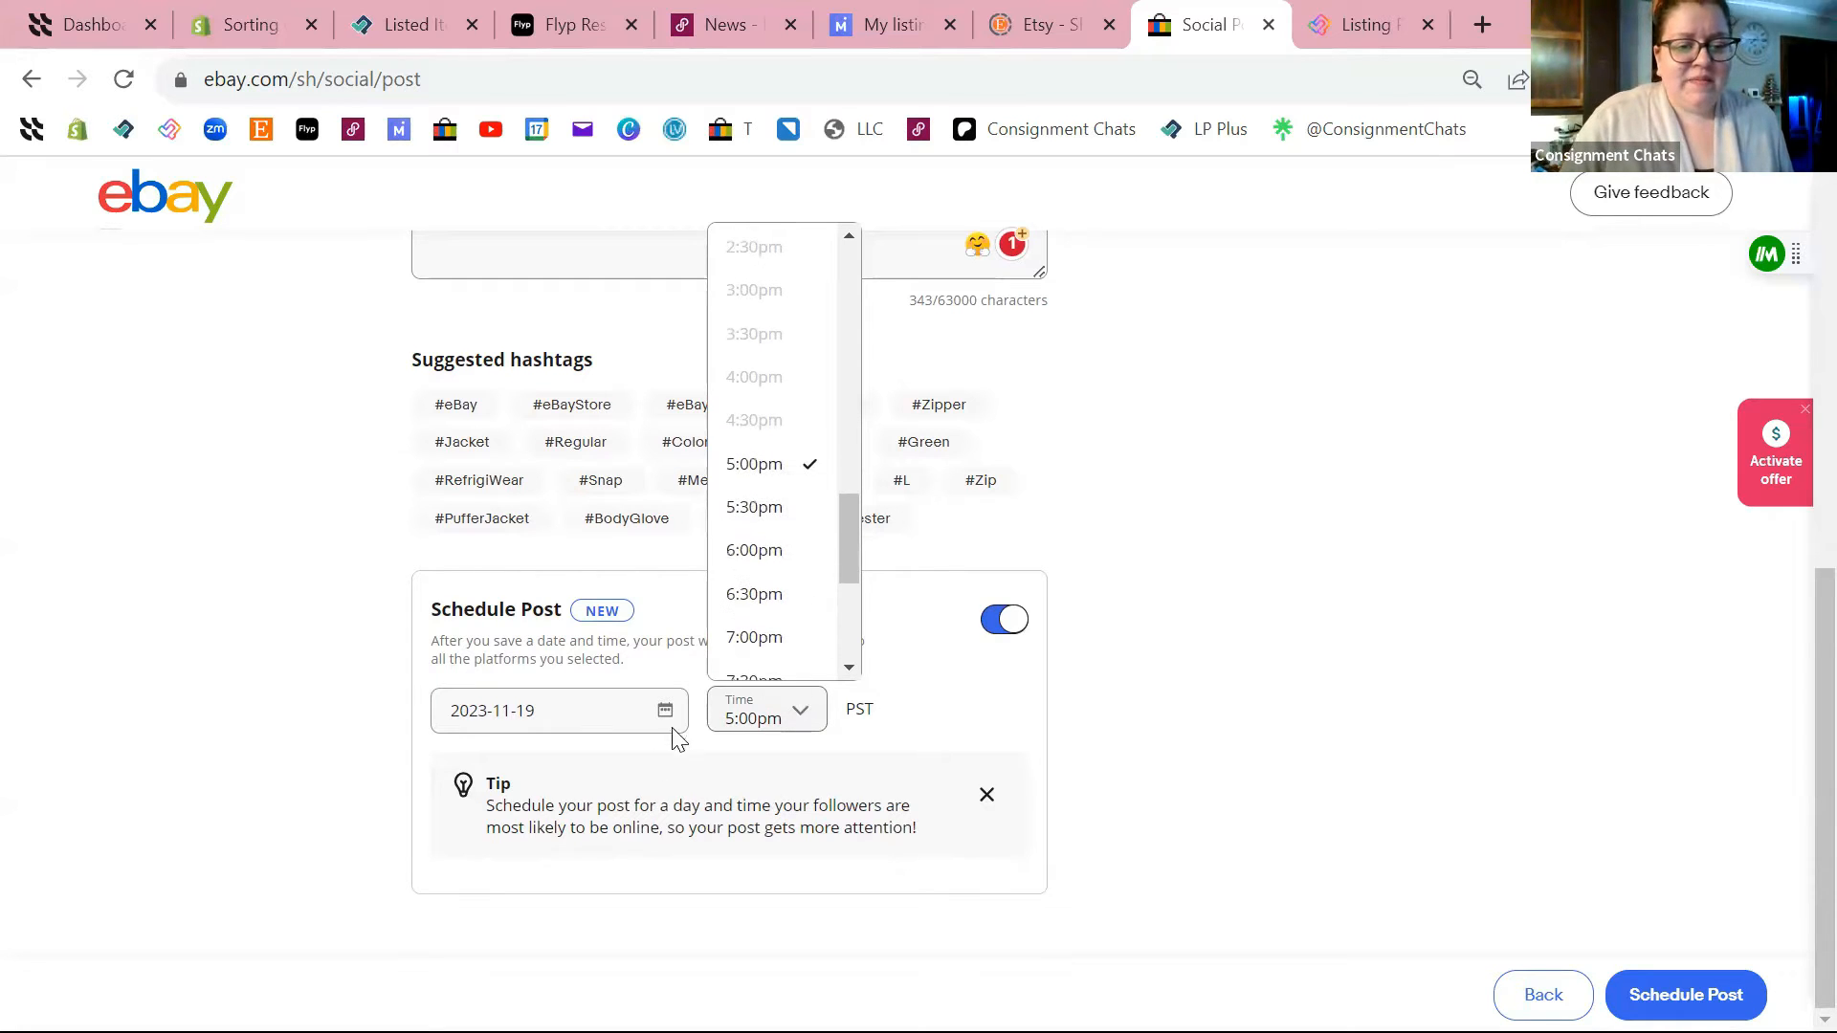
click(580, 725)
click(665, 710)
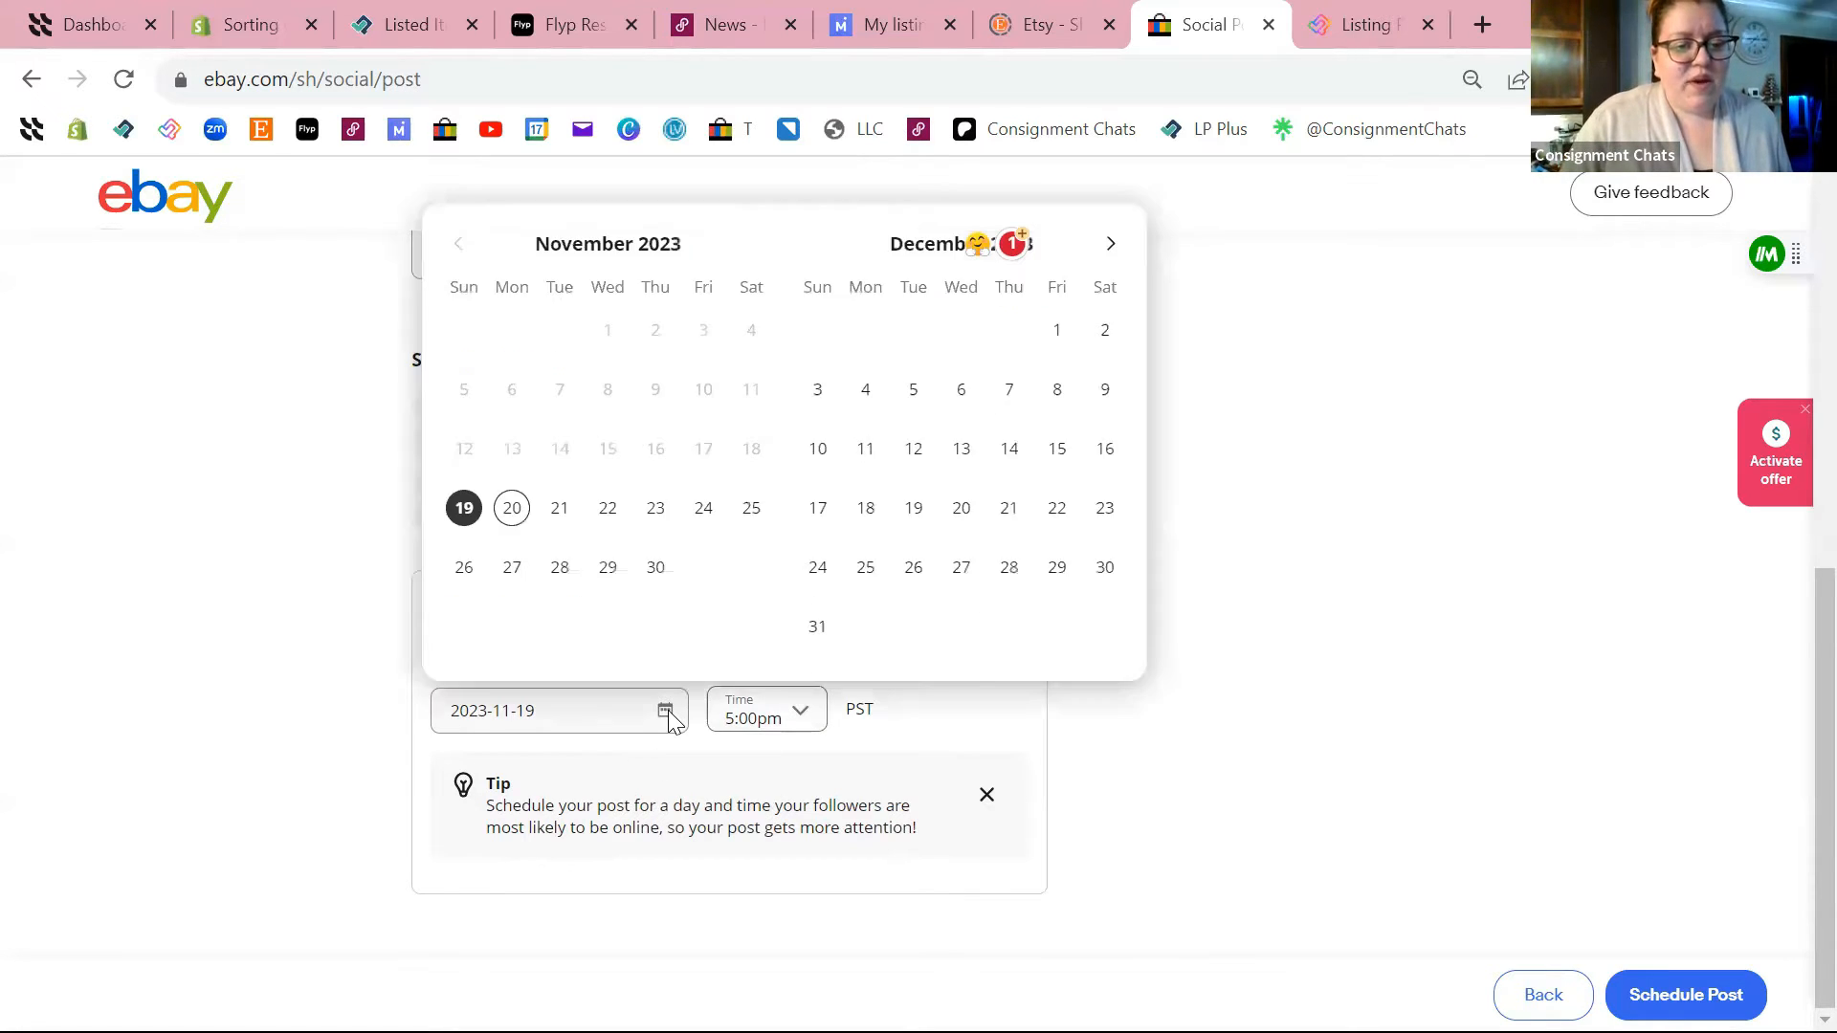
click(667, 712)
click(667, 713)
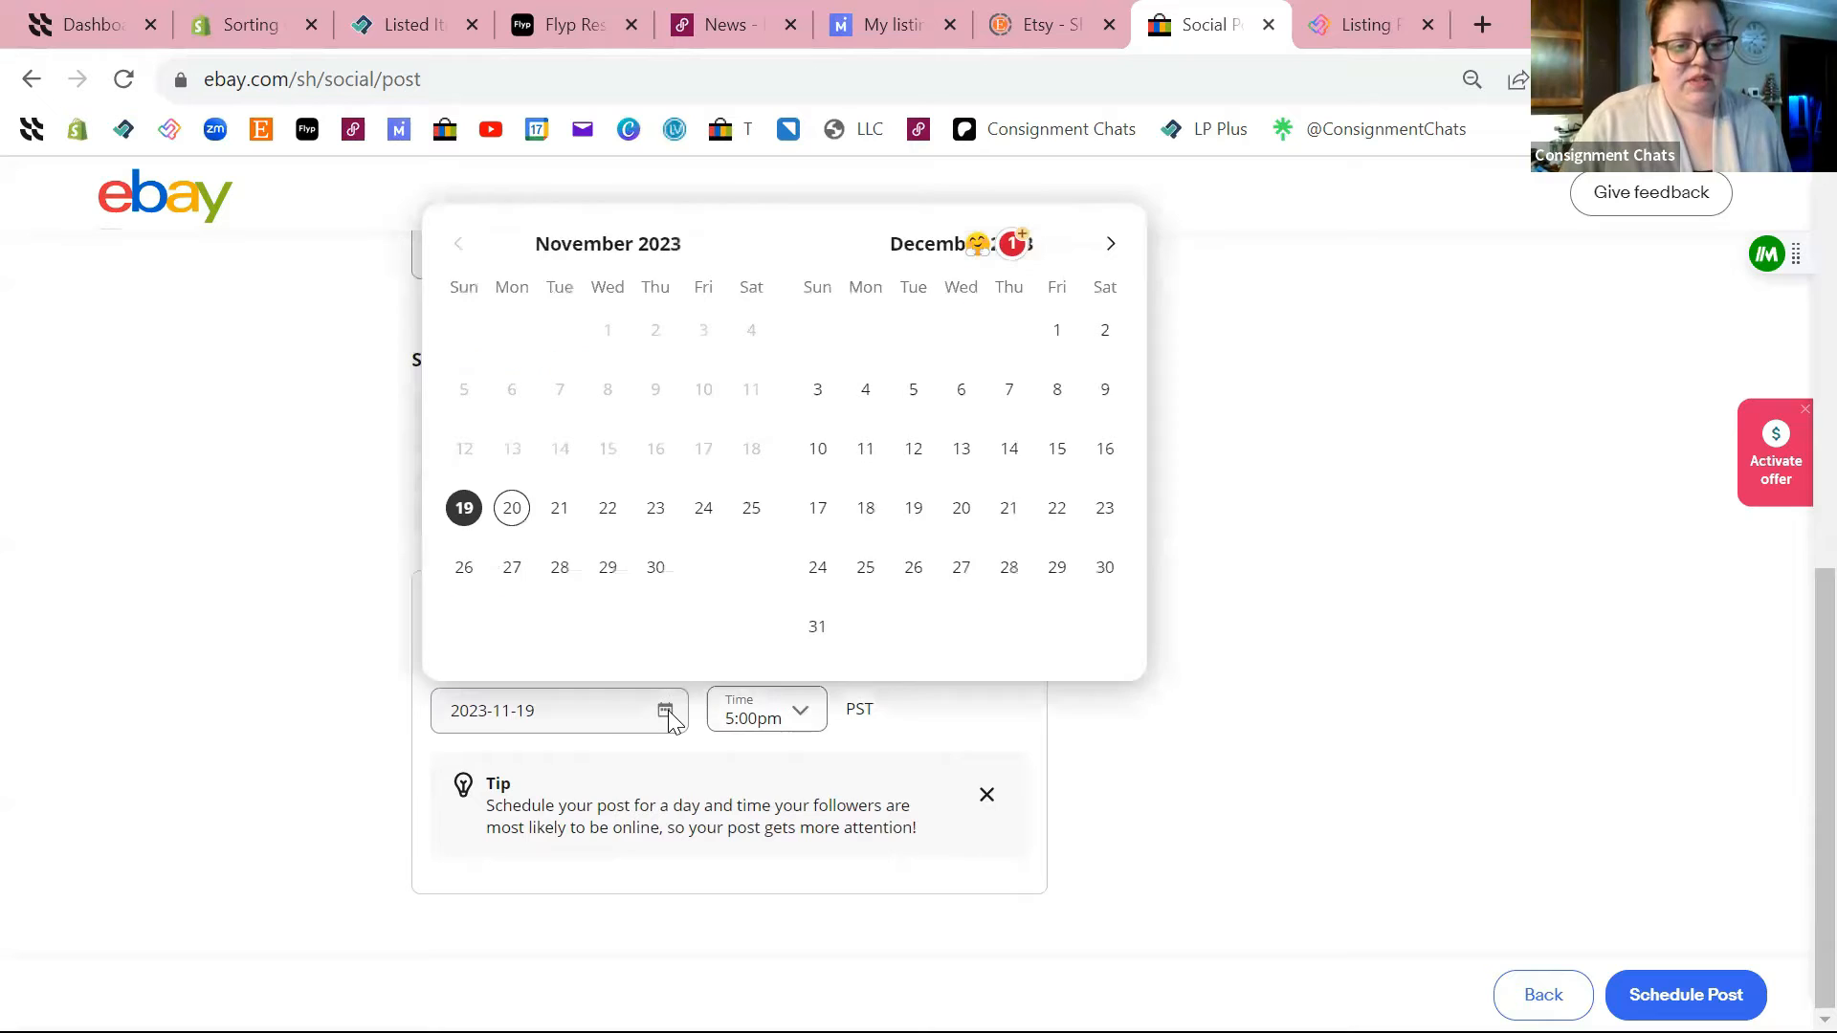
click(510, 510)
click(918, 729)
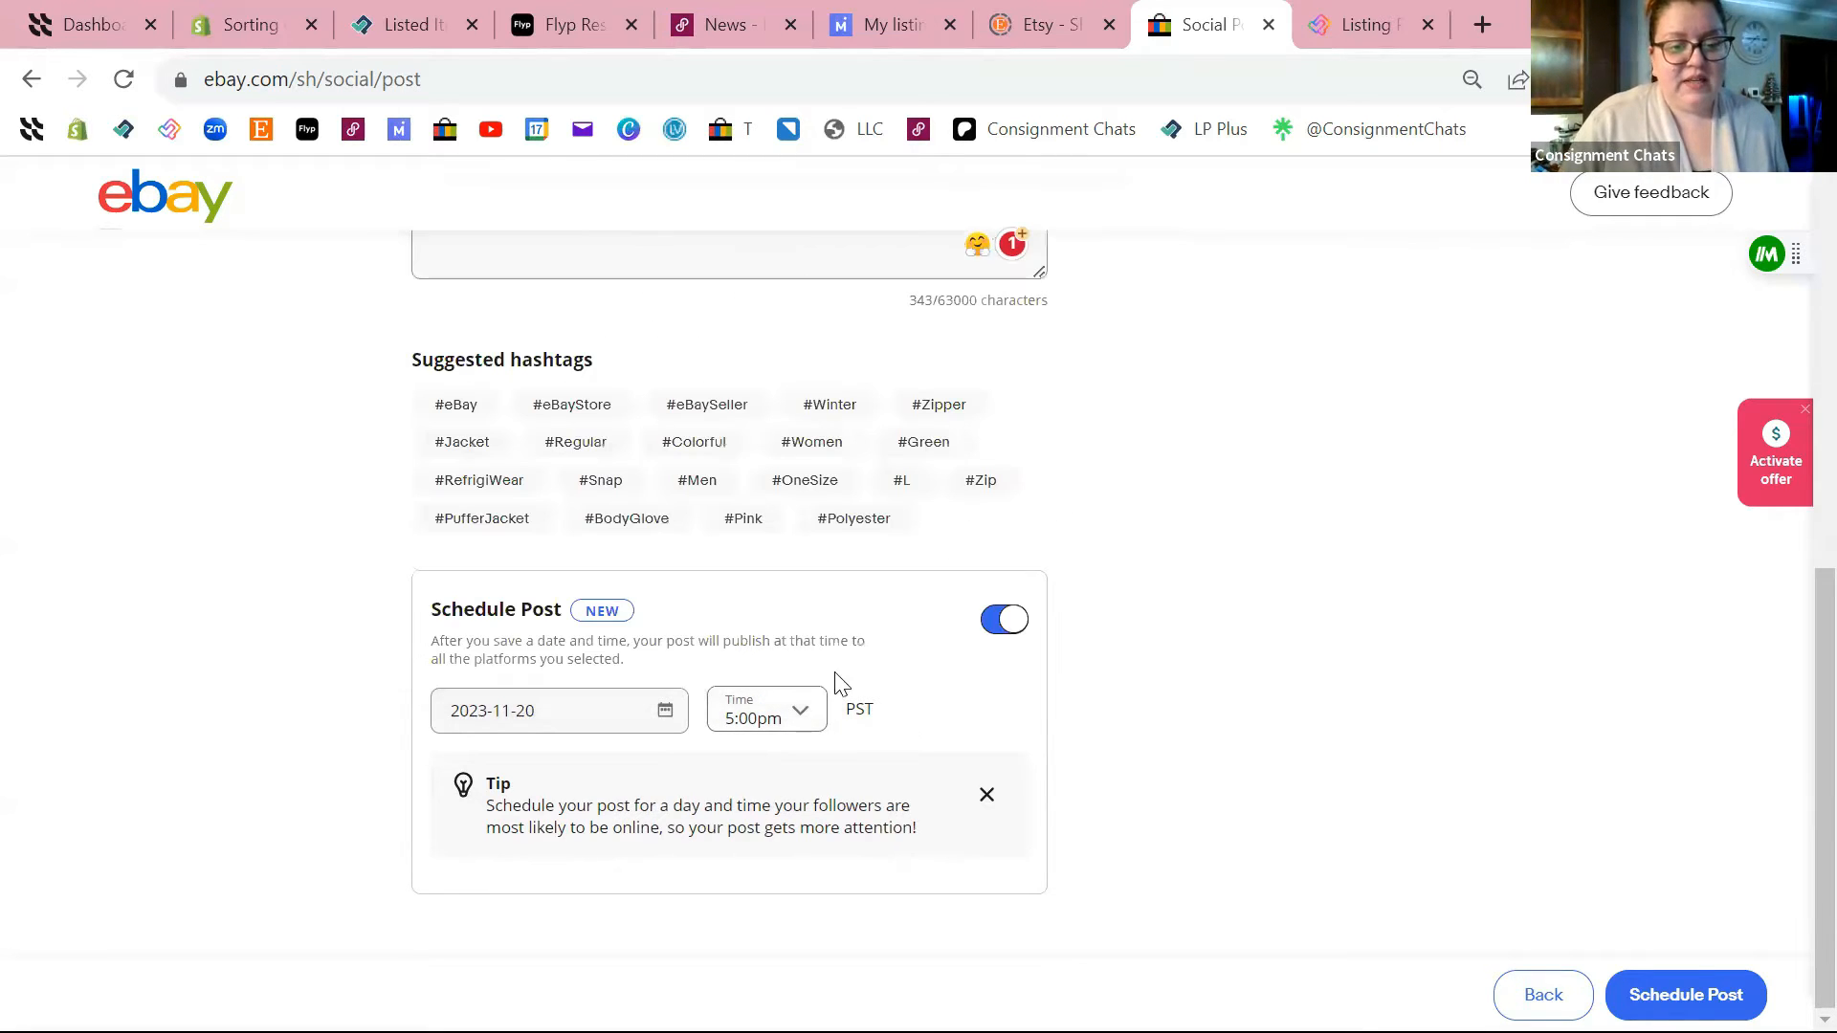
Set the publishing time to 3:00pm PST and schedule the post.
click(798, 712)
scroll(791, 441, up, 5)
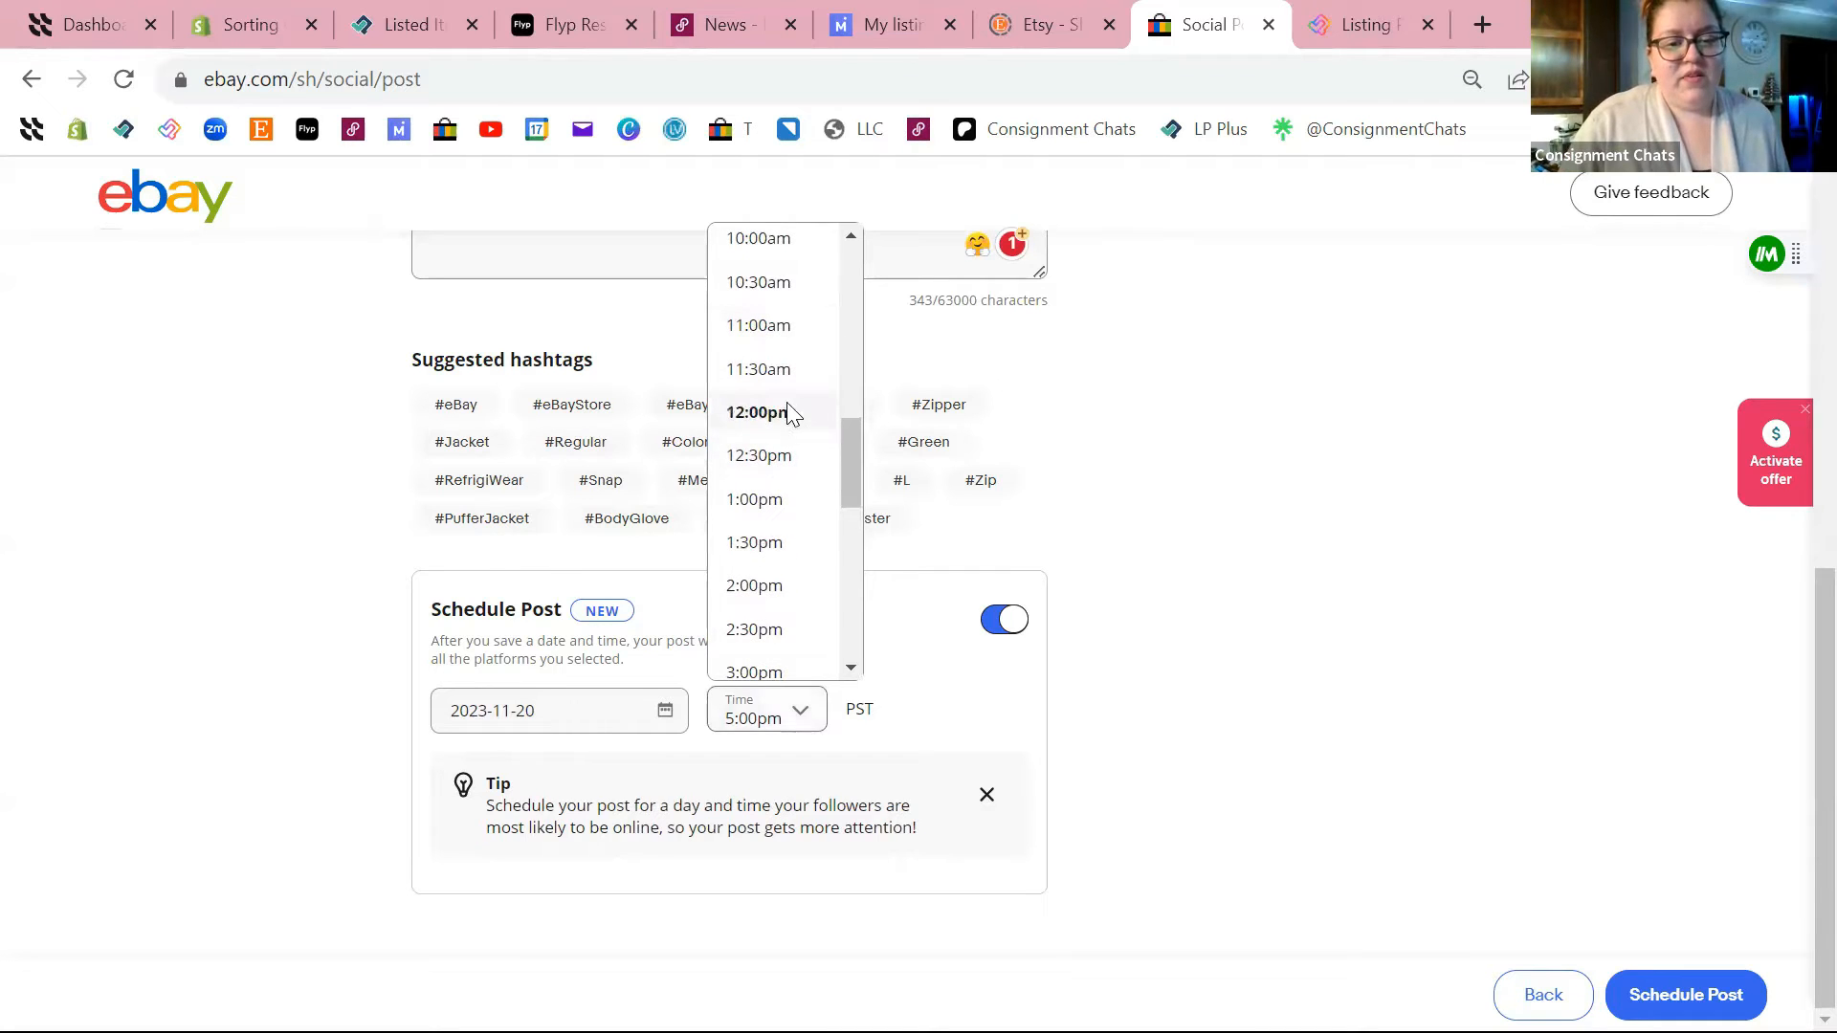
click(791, 418)
click(811, 708)
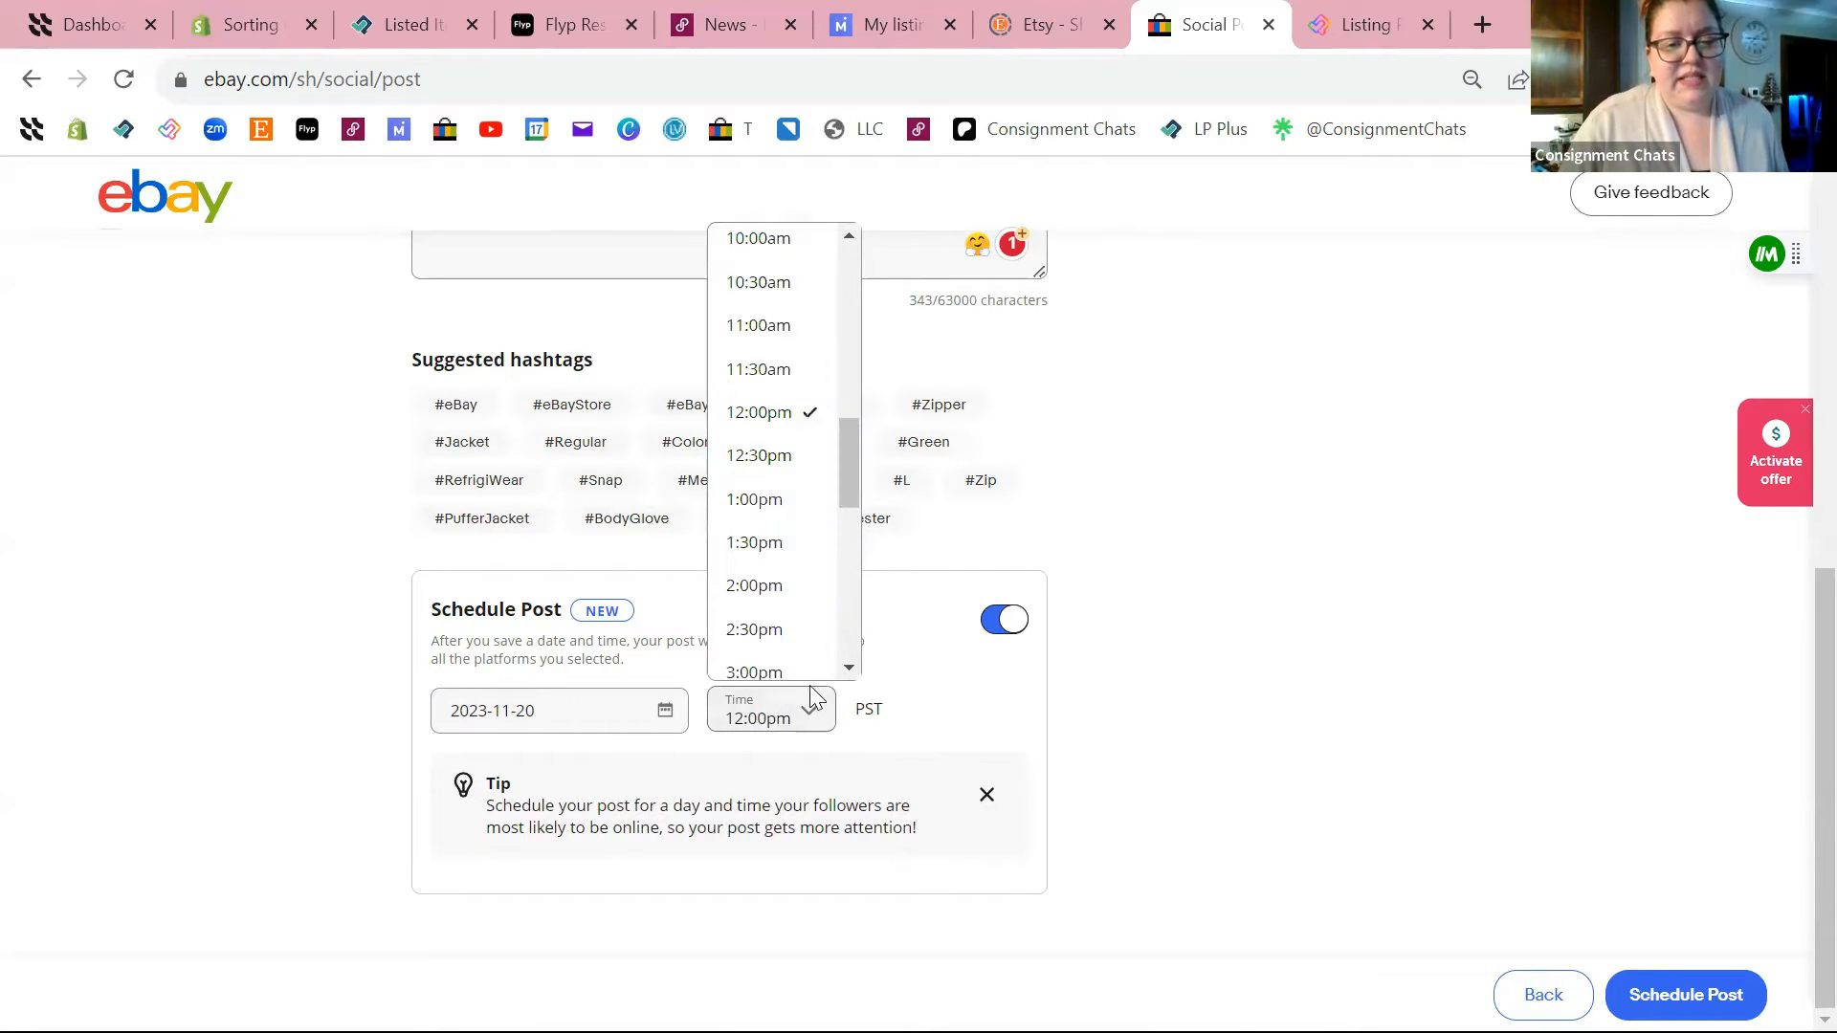
scroll(783, 567, down, 1)
scroll(785, 570, up, 1)
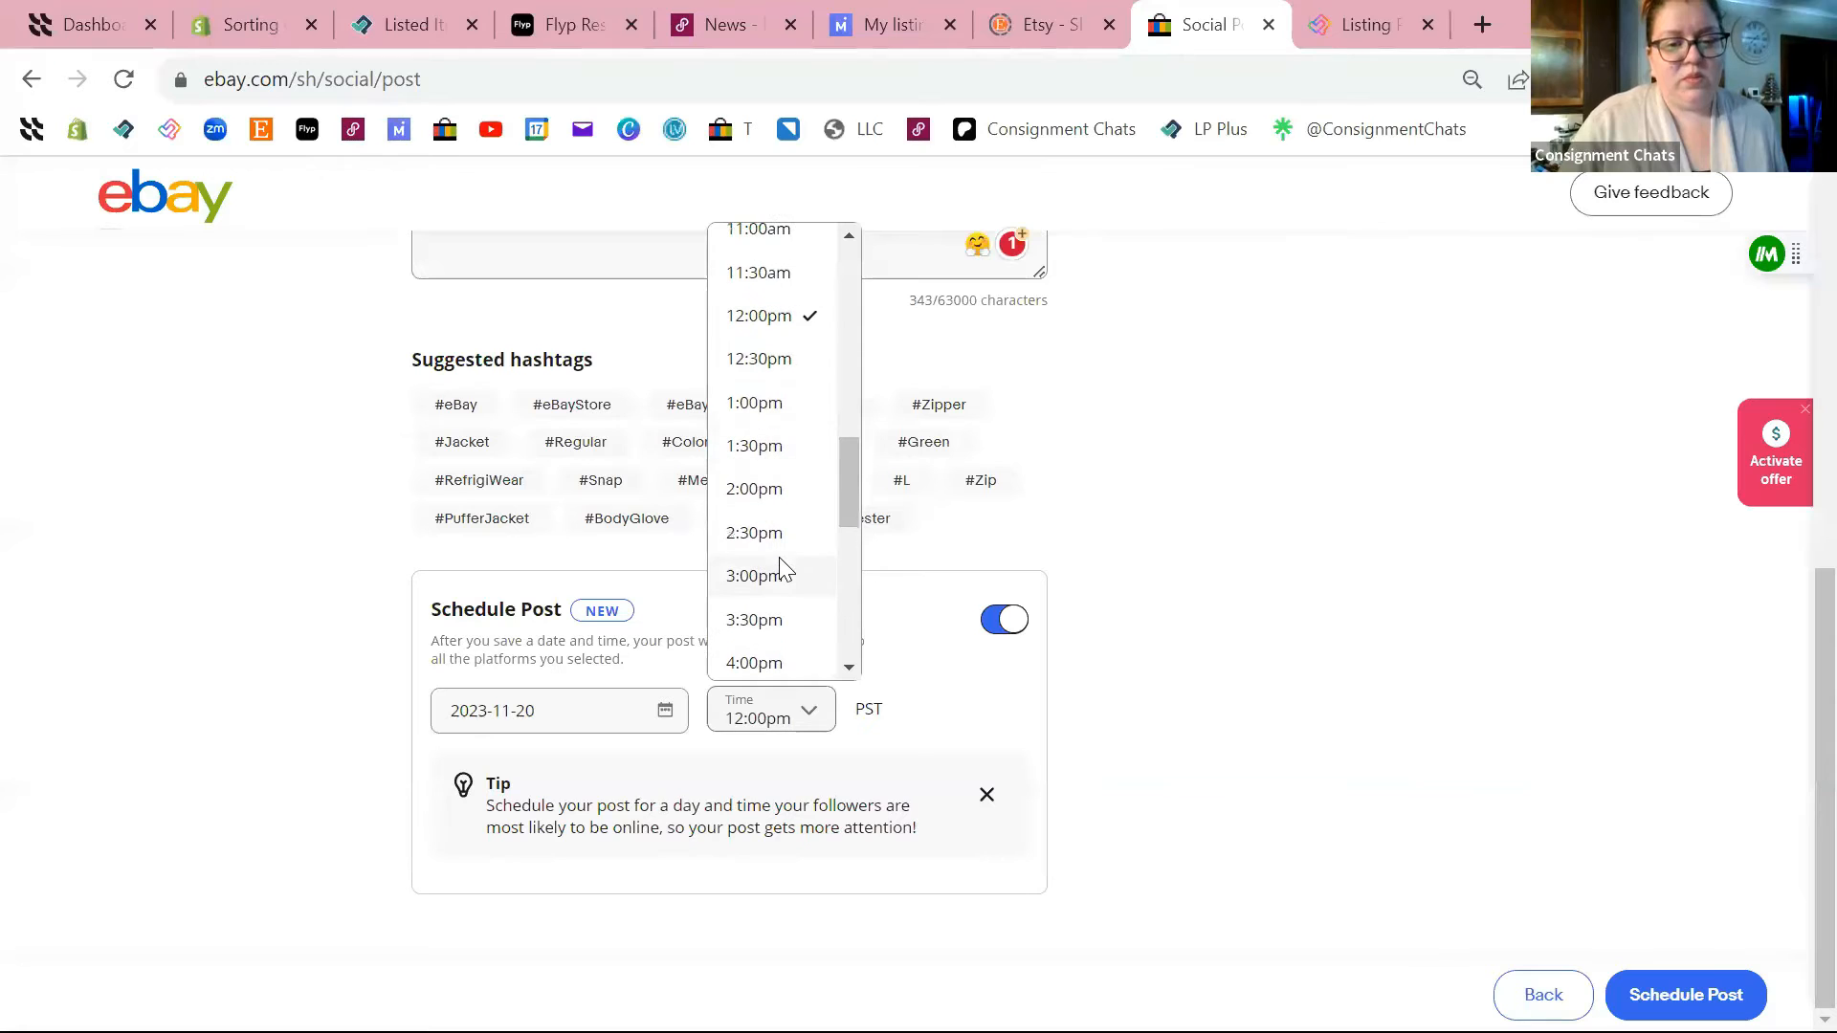
click(775, 574)
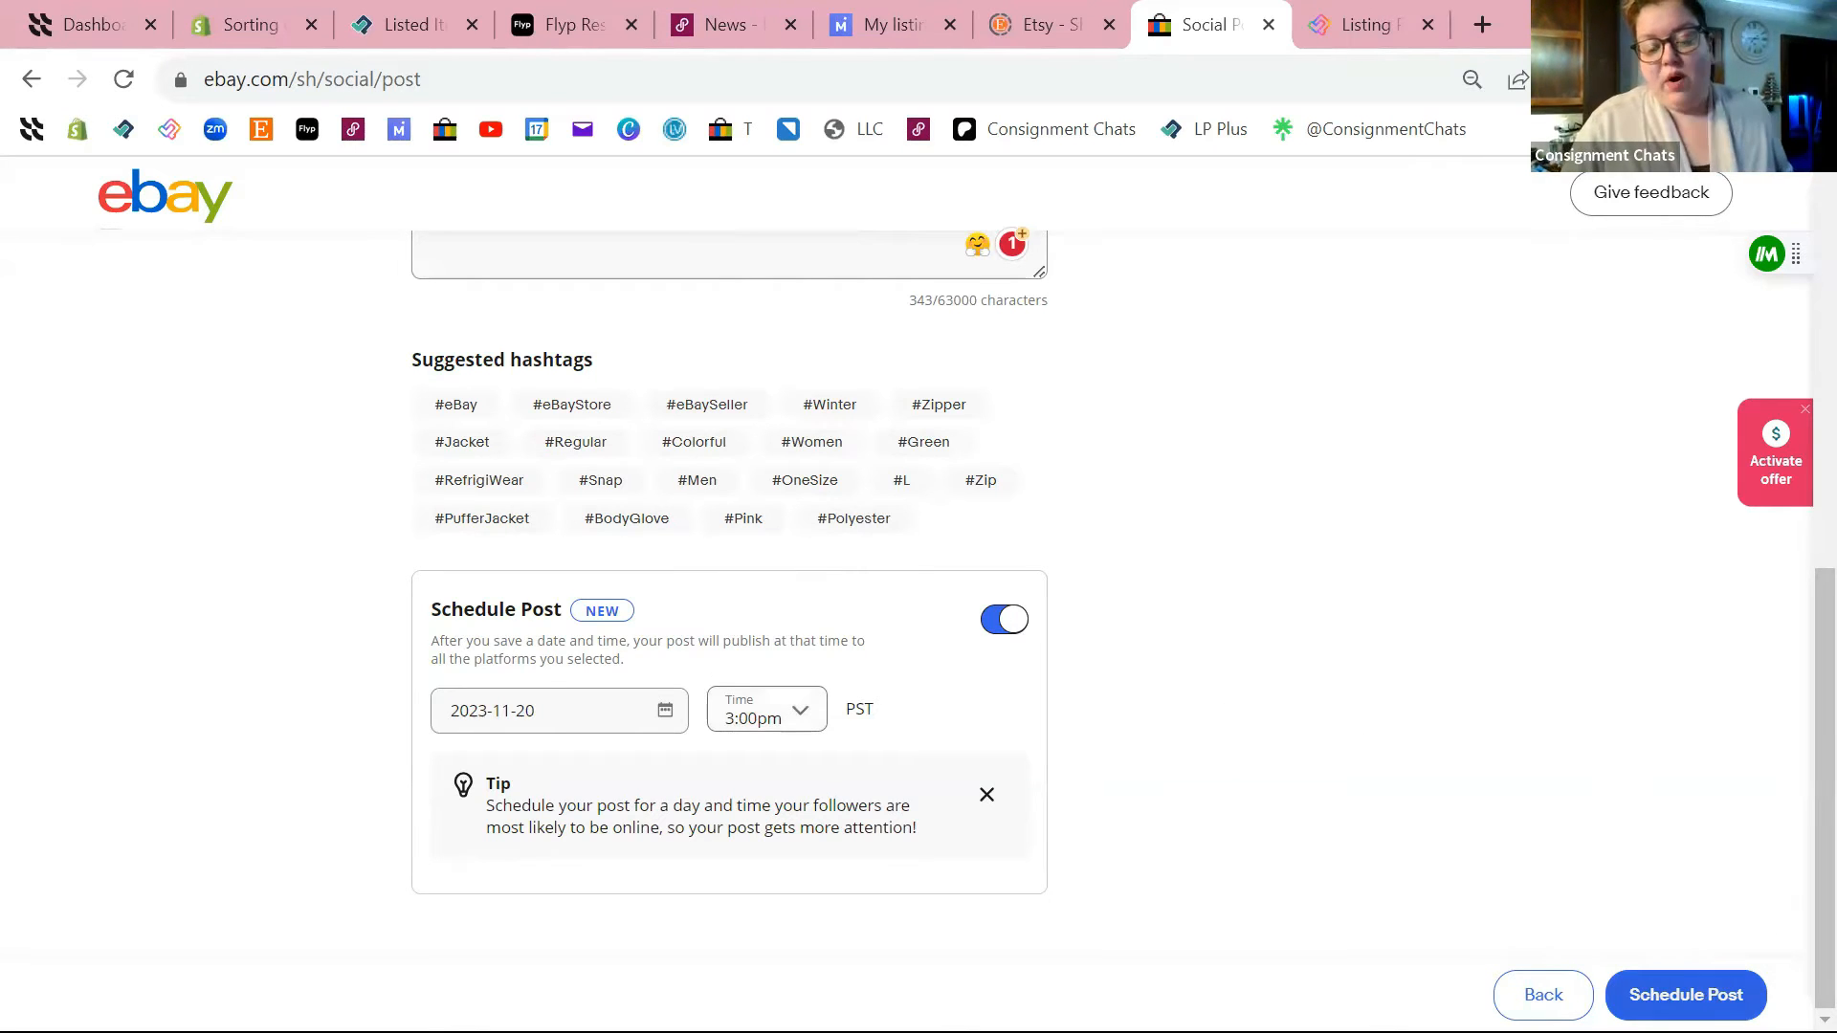
click(1686, 994)
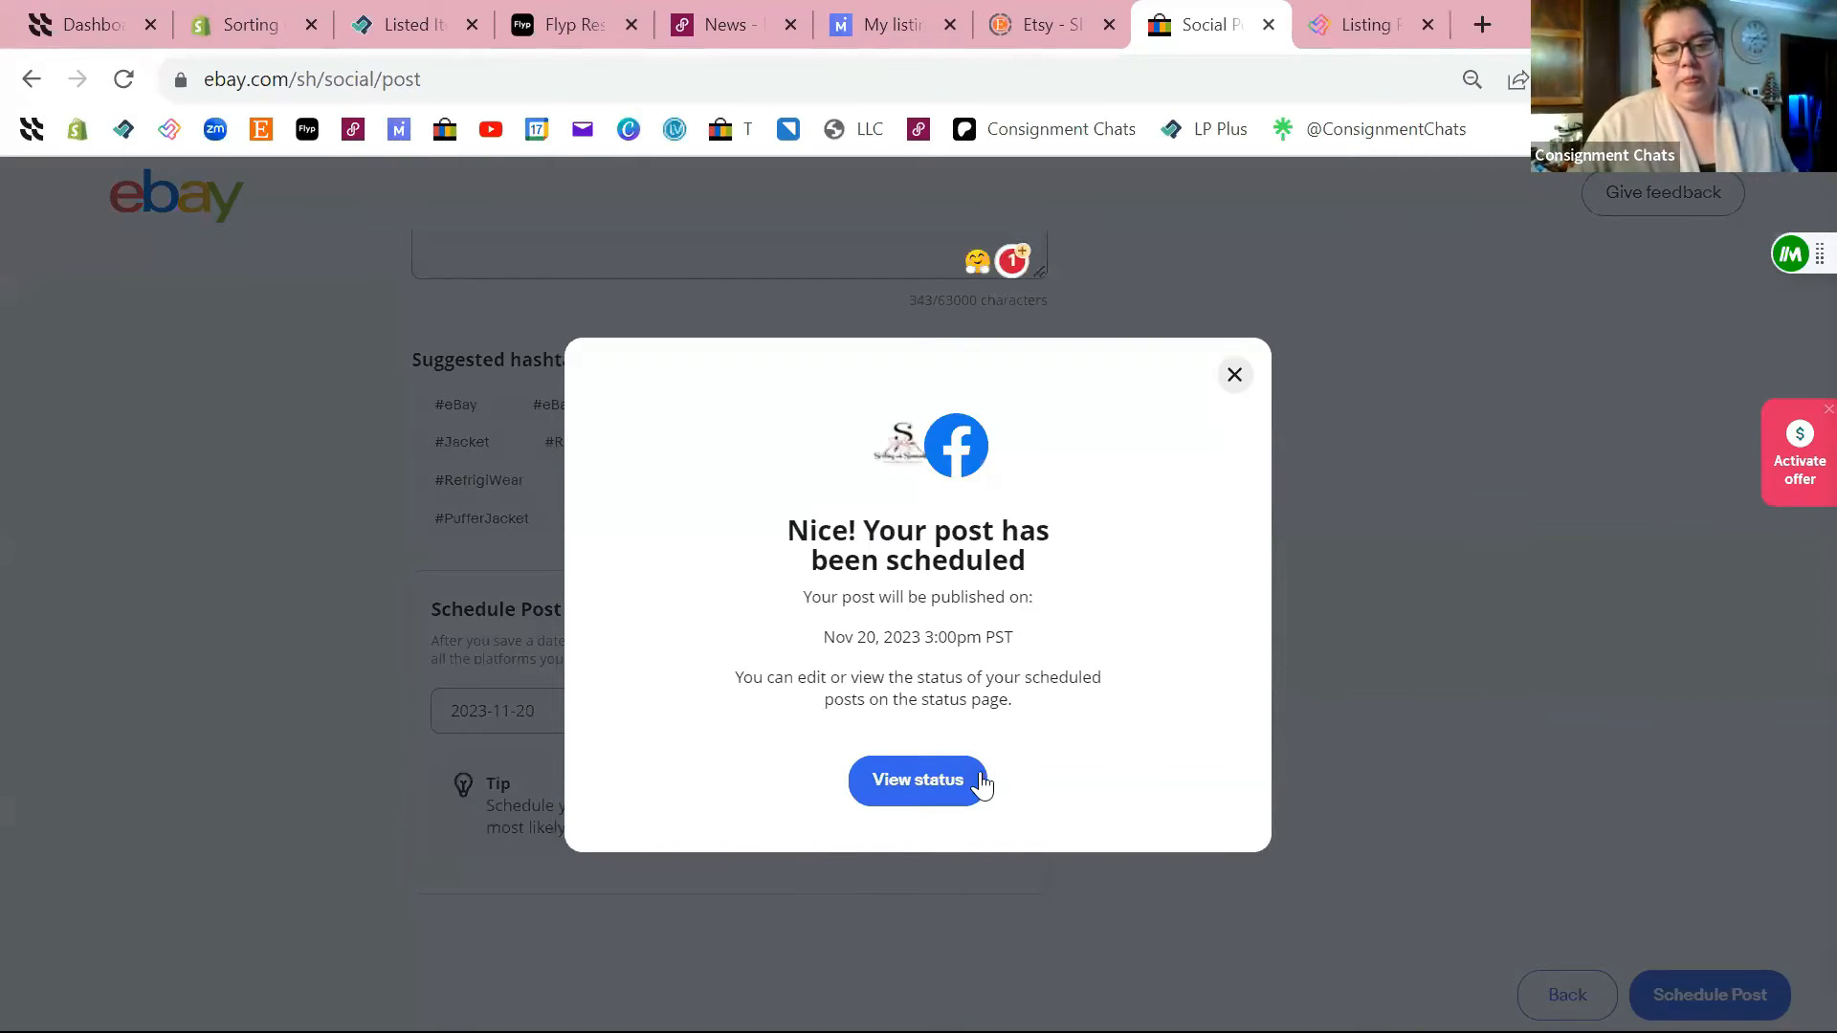
View the scheduled post's status, and open the published Facebook winter boots post created on Nov 16, 2023.
click(942, 794)
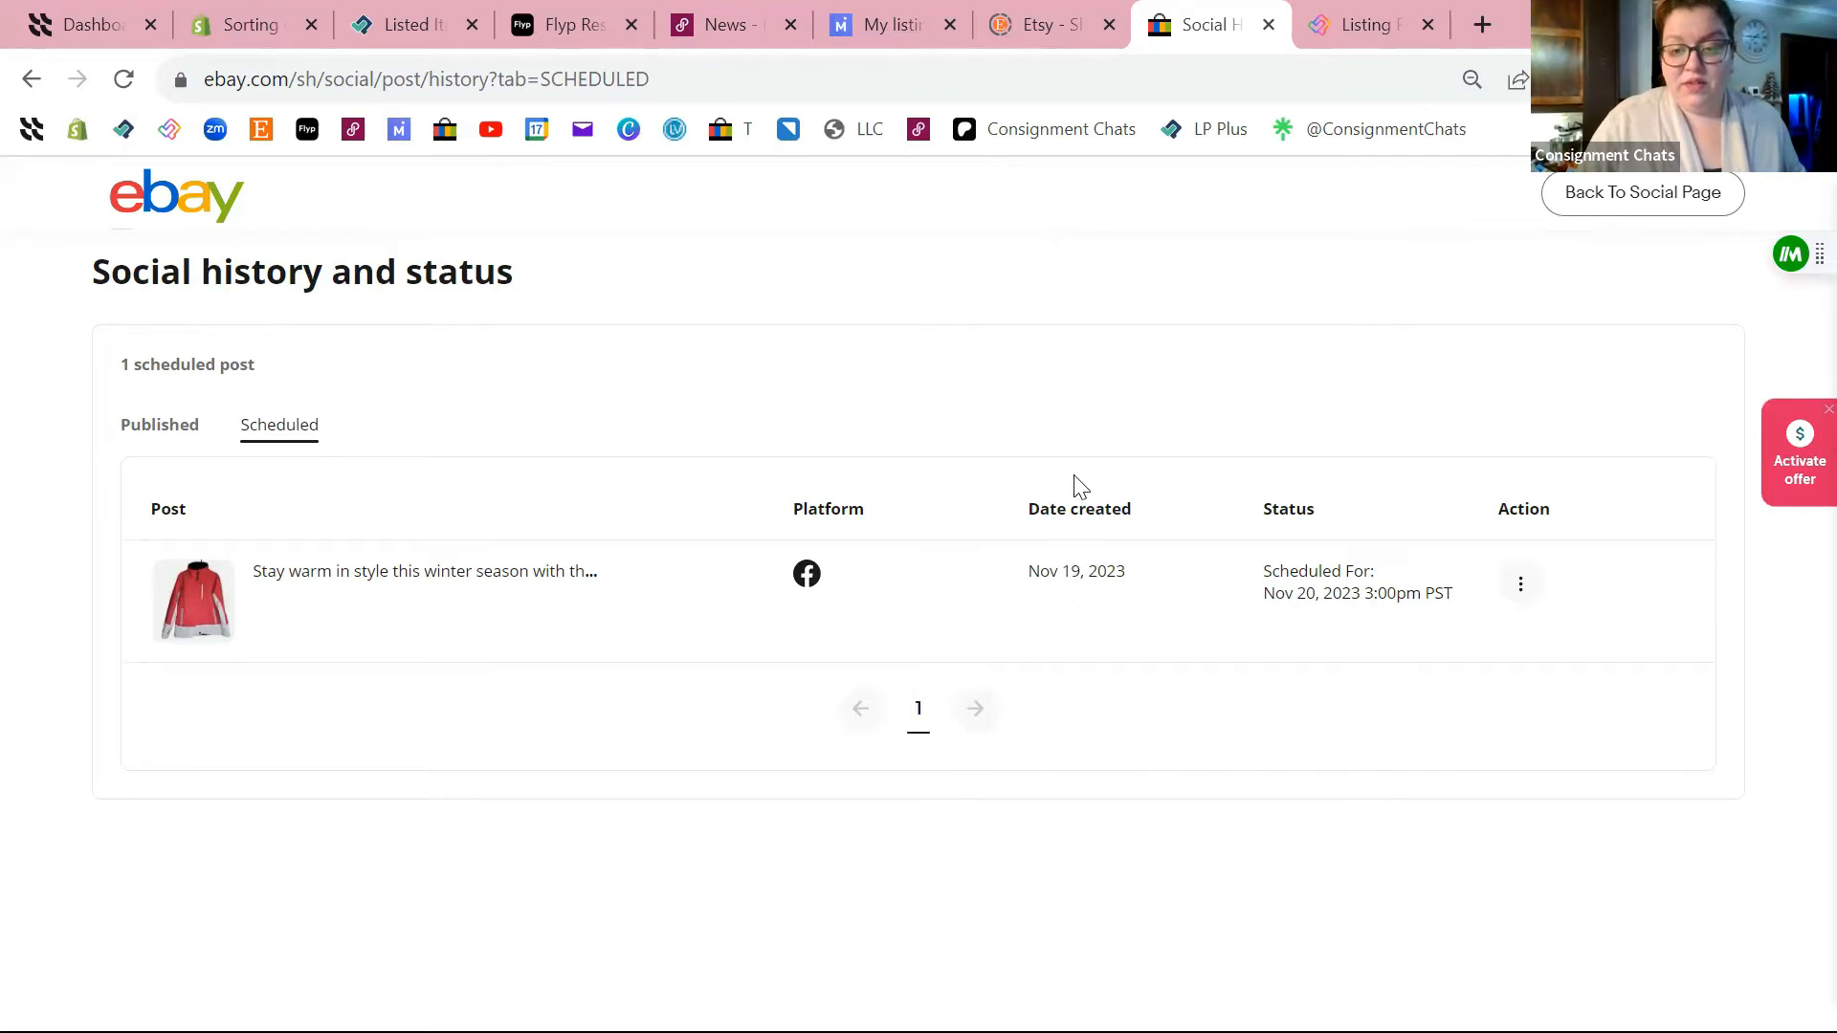
click(155, 425)
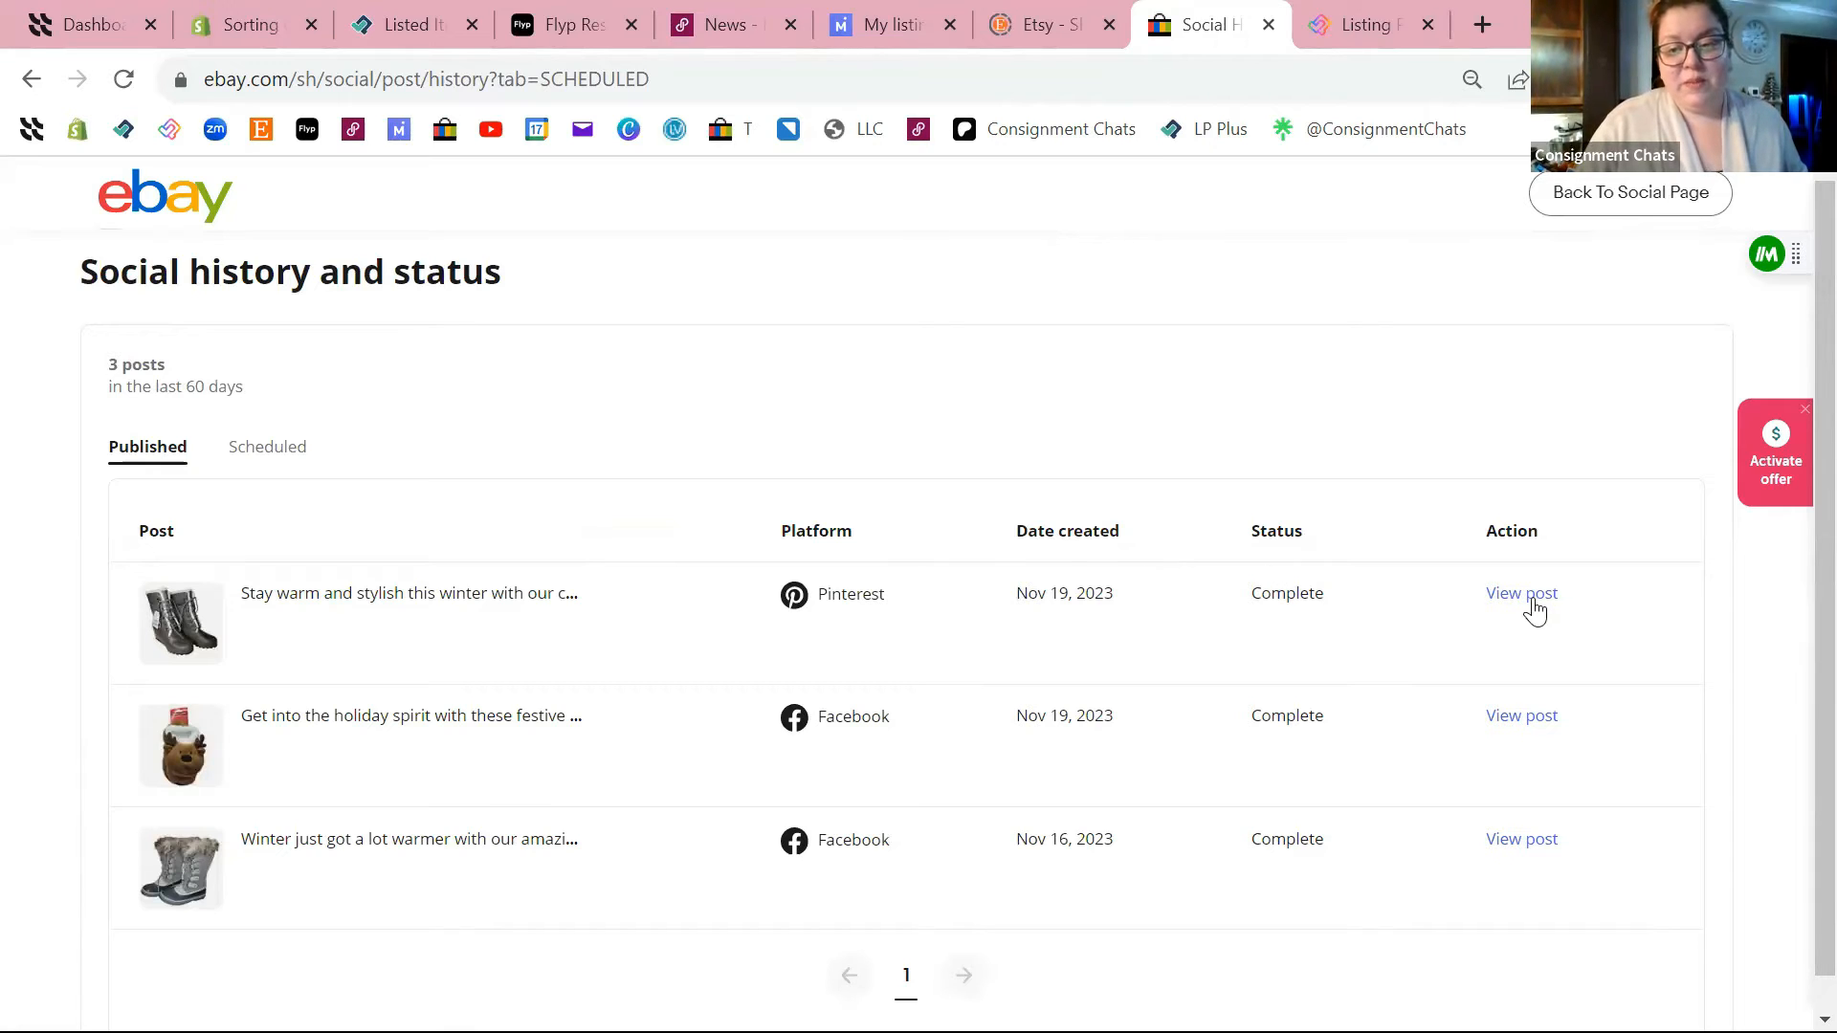
click(1511, 840)
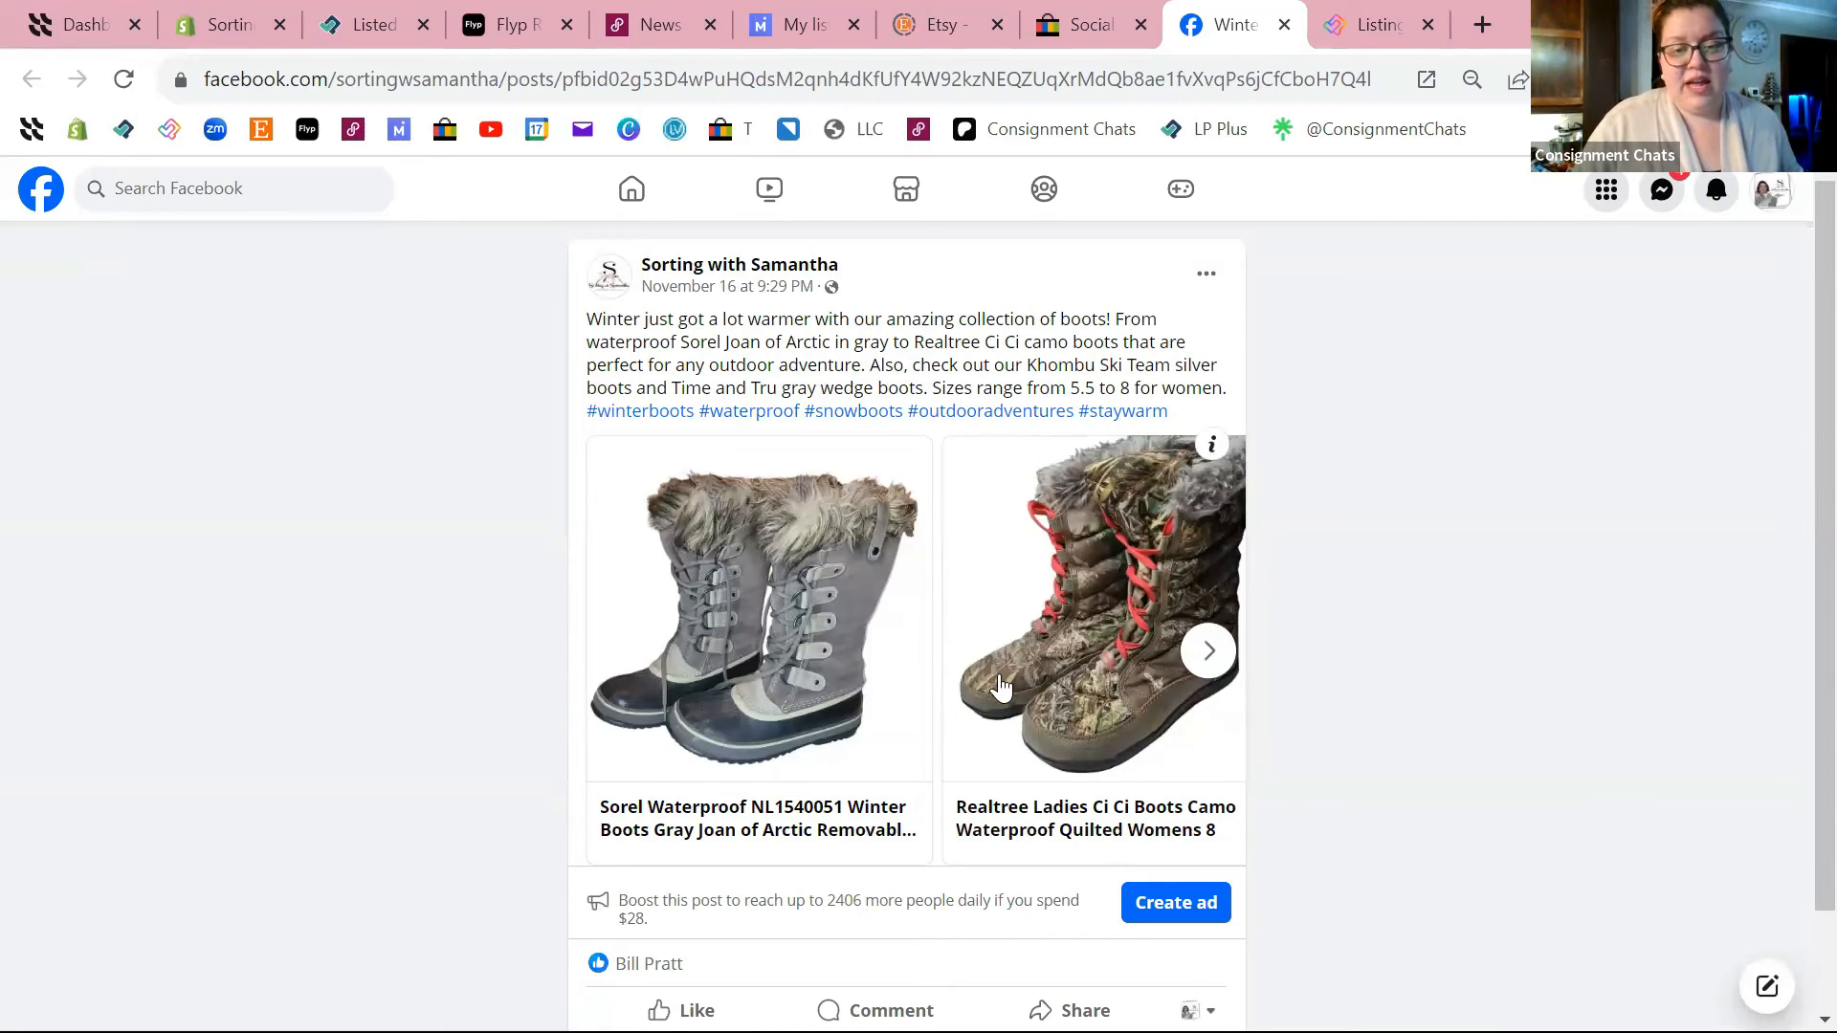
Browse the Facebook post's carousel through to its eBay end card, and return to the Time Tru wedge boots.
click(1202, 670)
click(1202, 670)
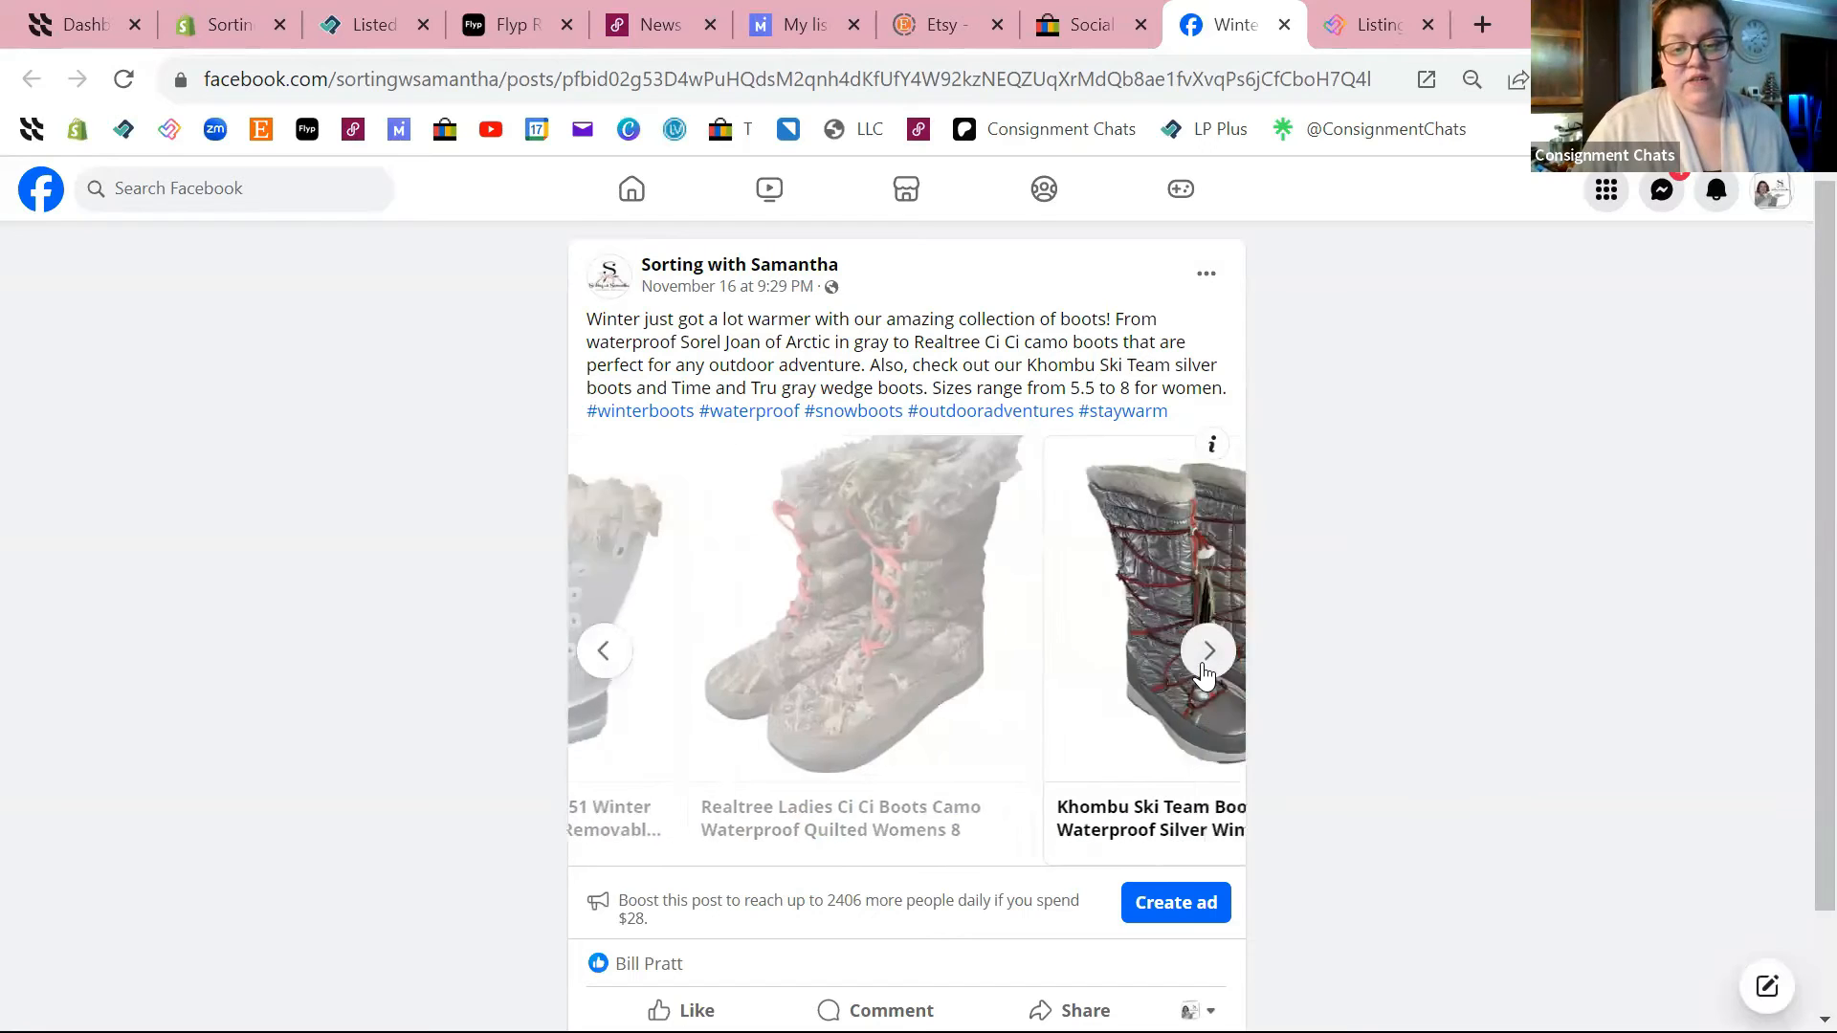
click(1203, 672)
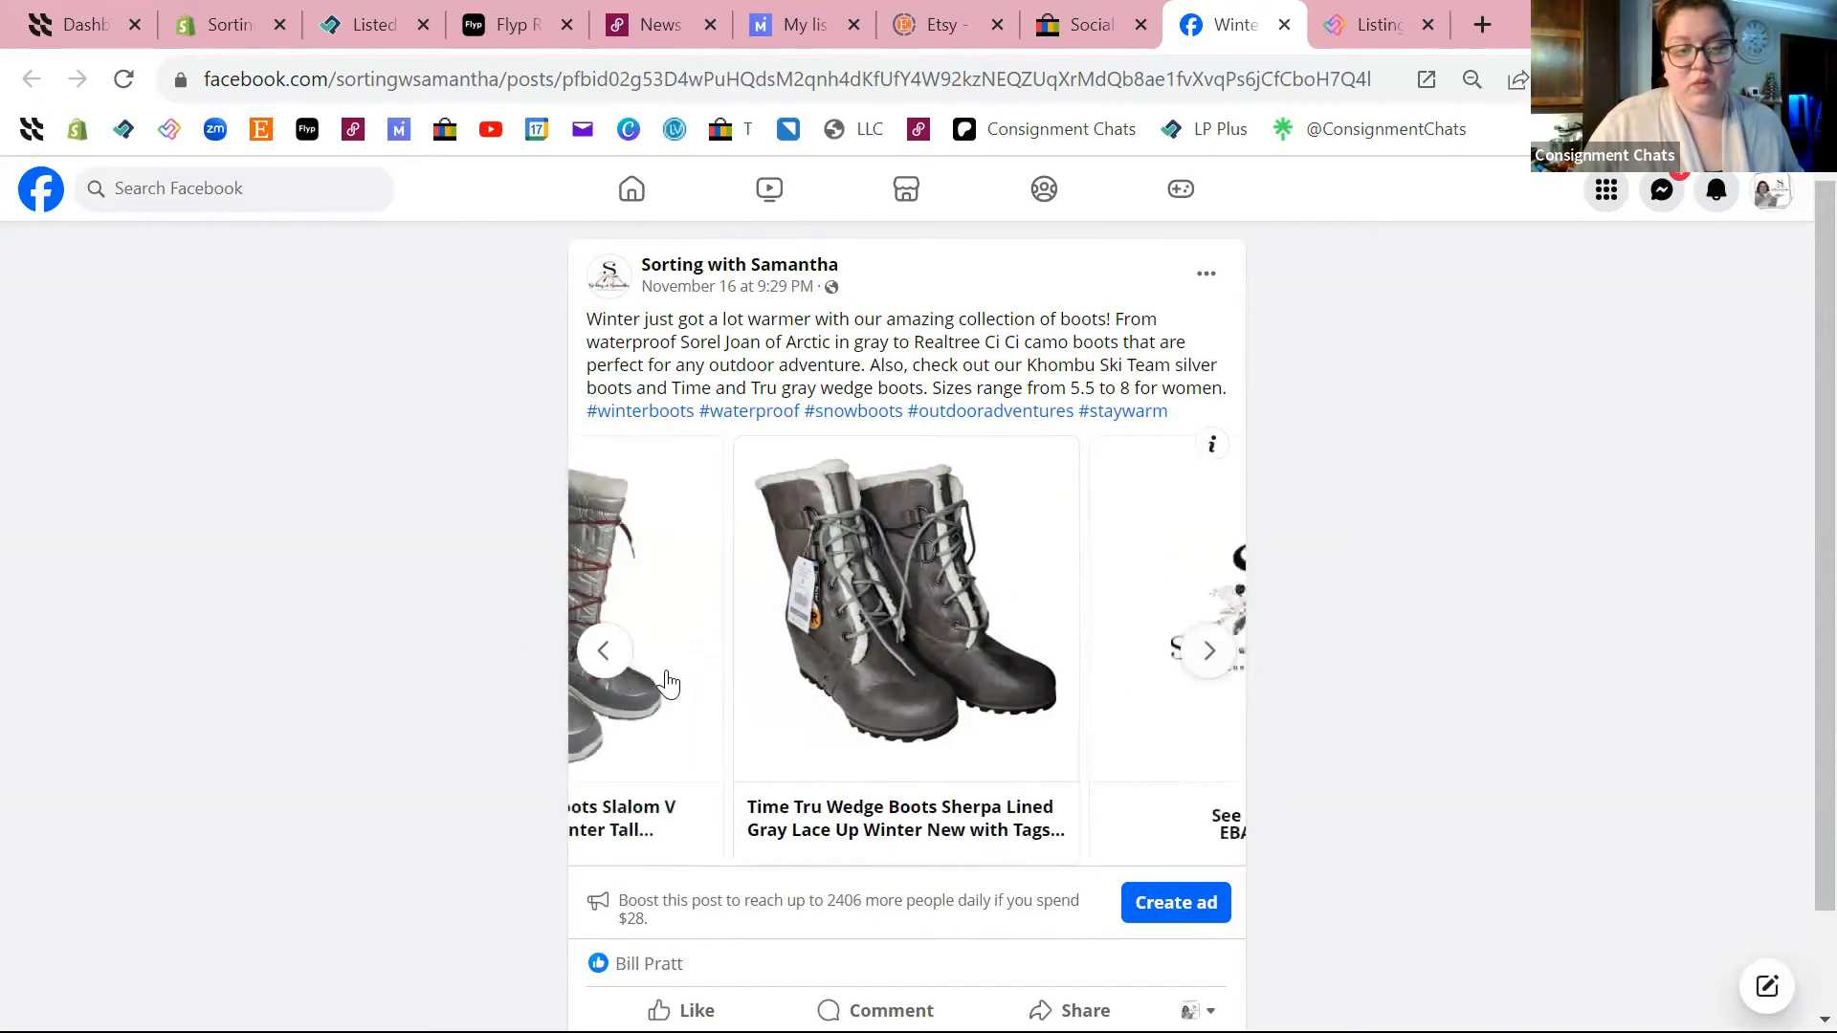
click(1211, 659)
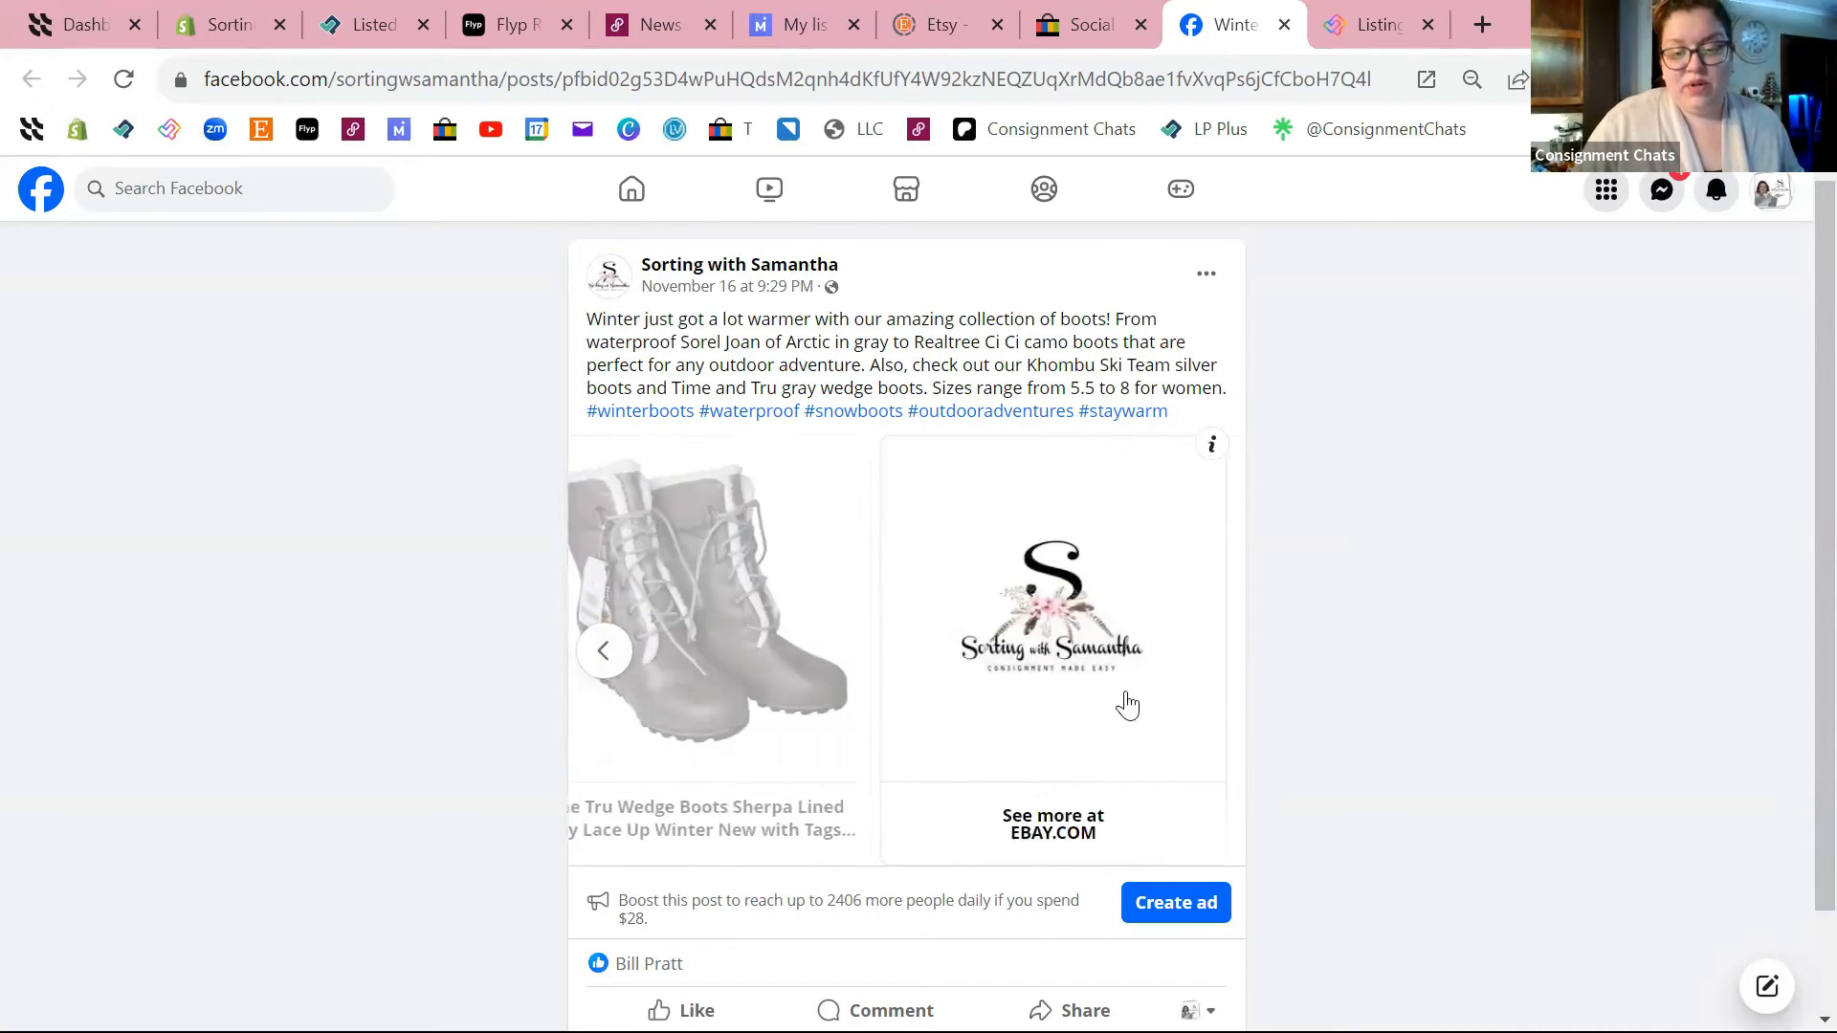
click(600, 660)
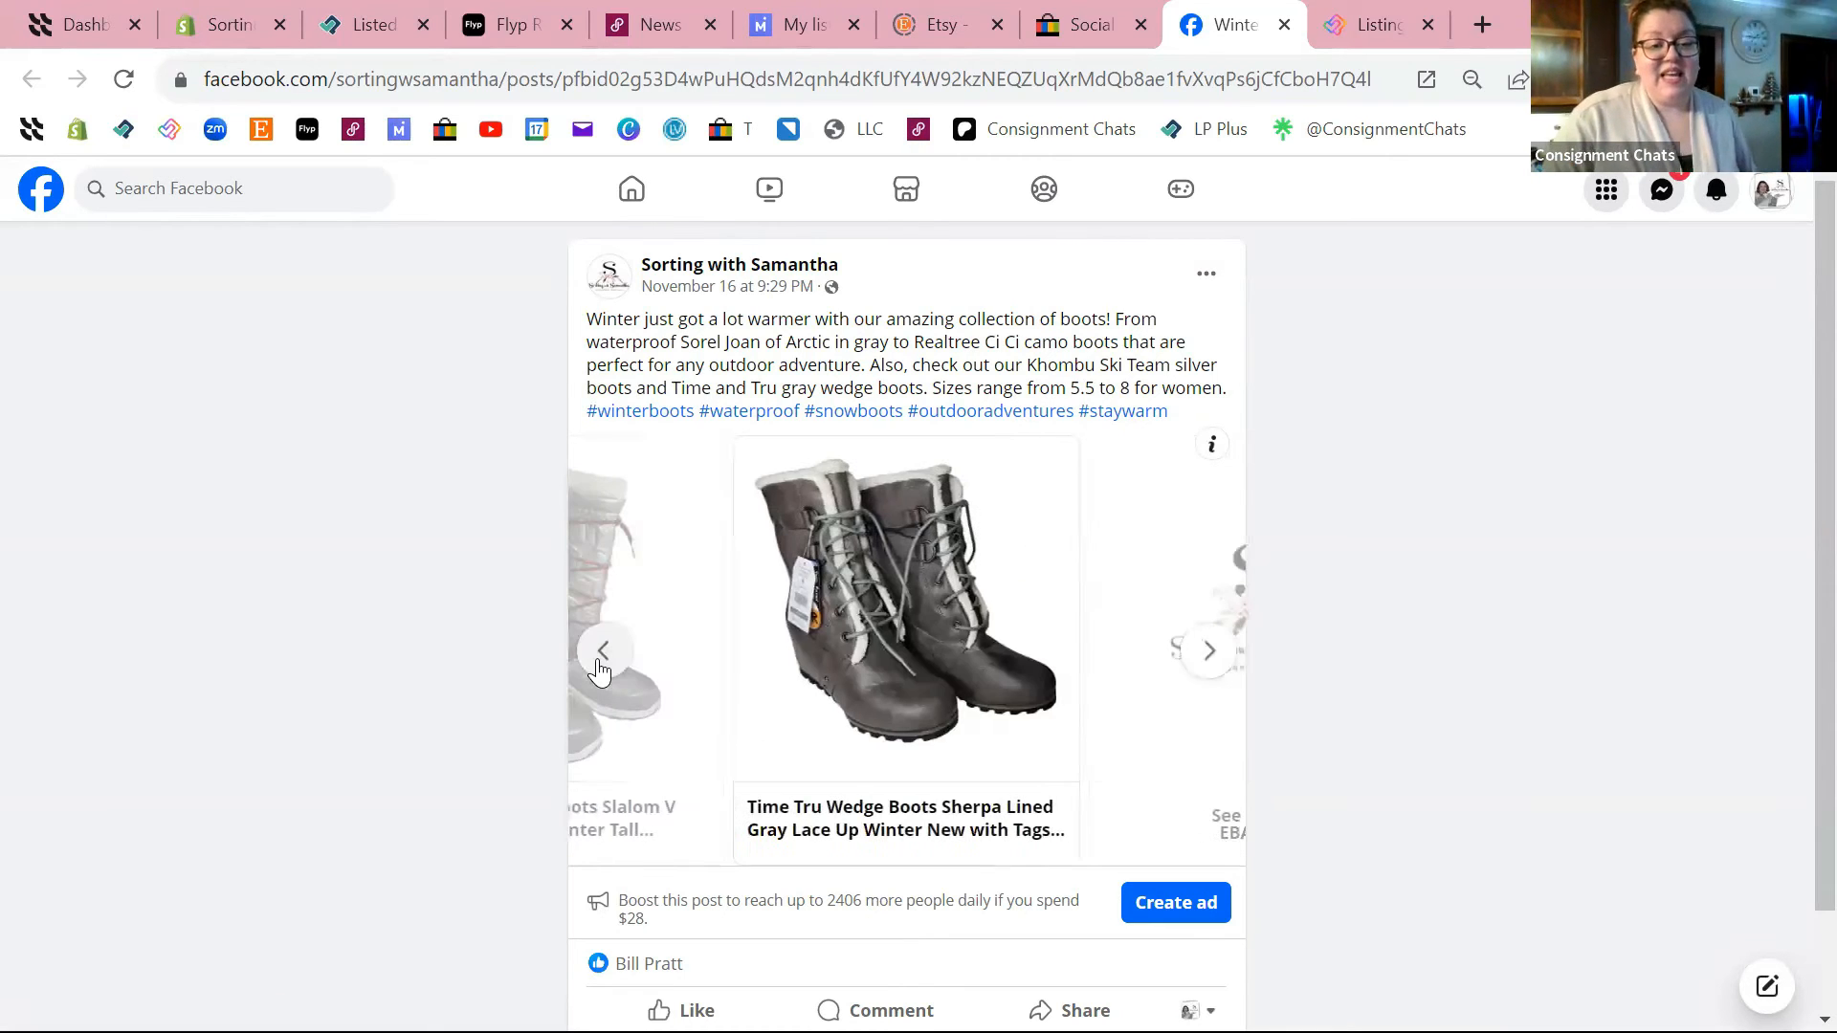
Open the Time Tru wedge boots listing from the Facebook post, look over its eBay page, and close it.
click(901, 672)
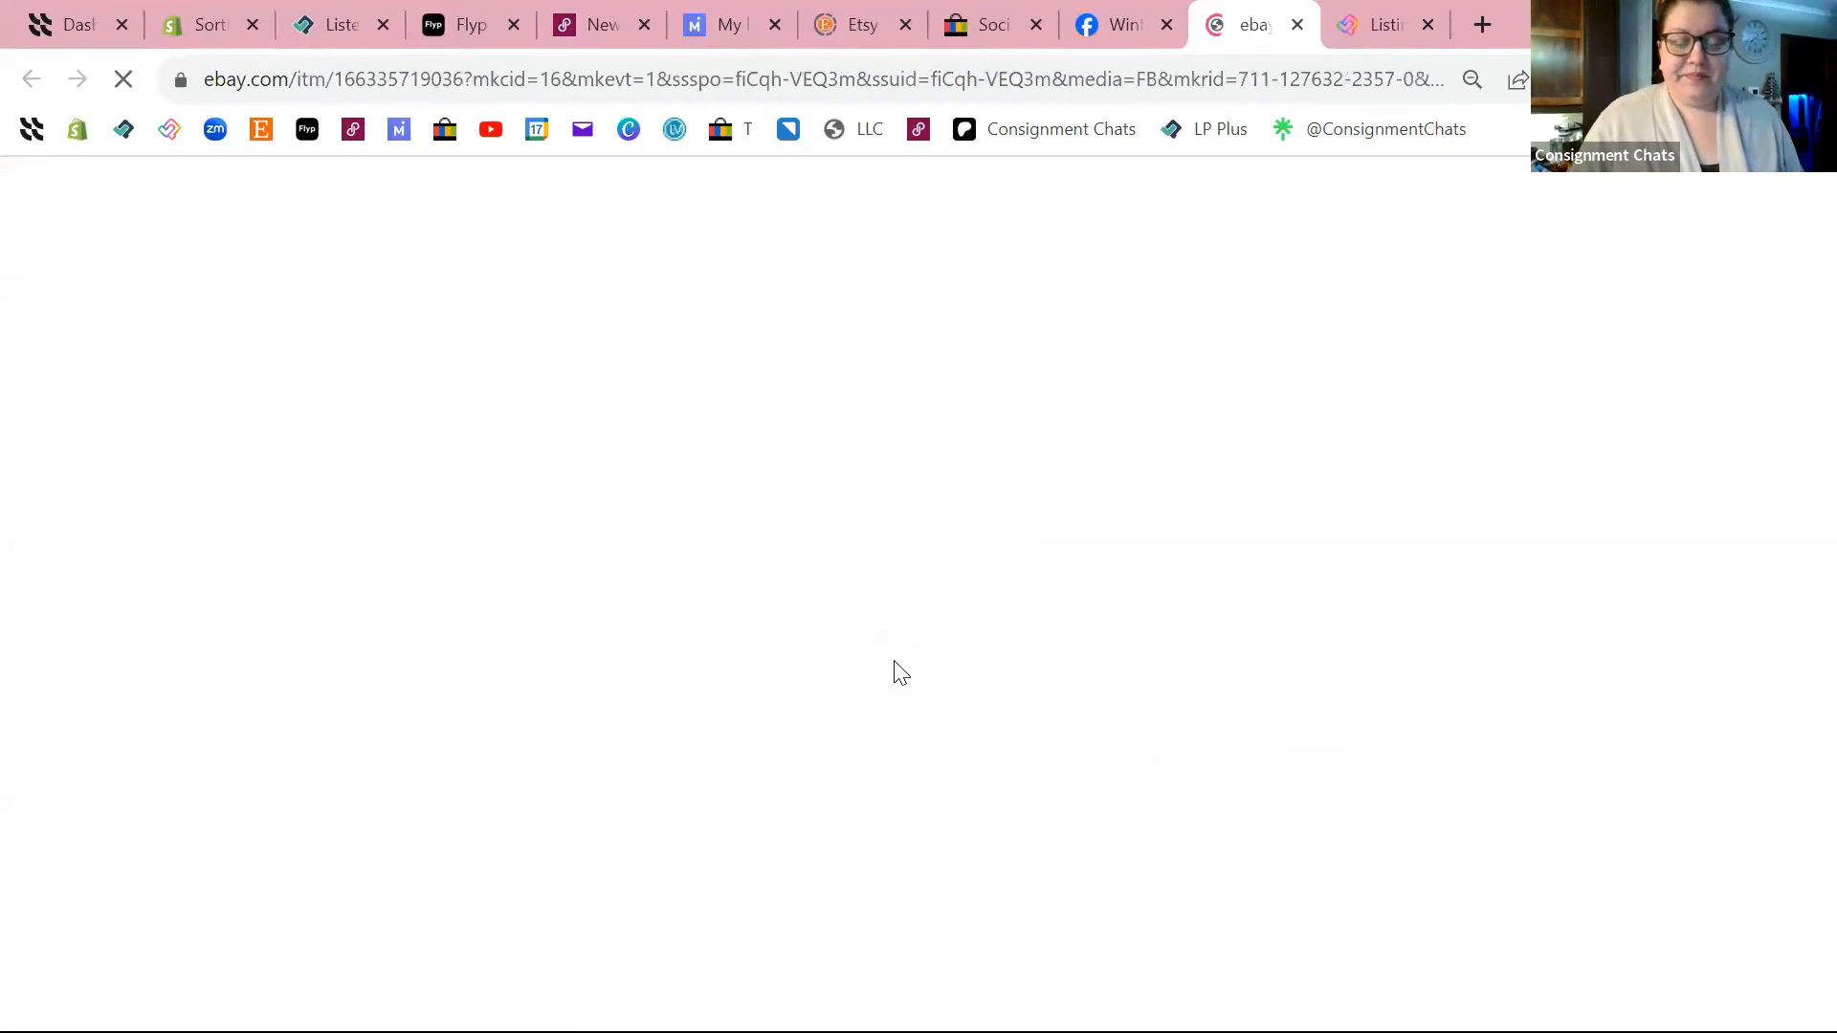
scroll(909, 677, down, 4)
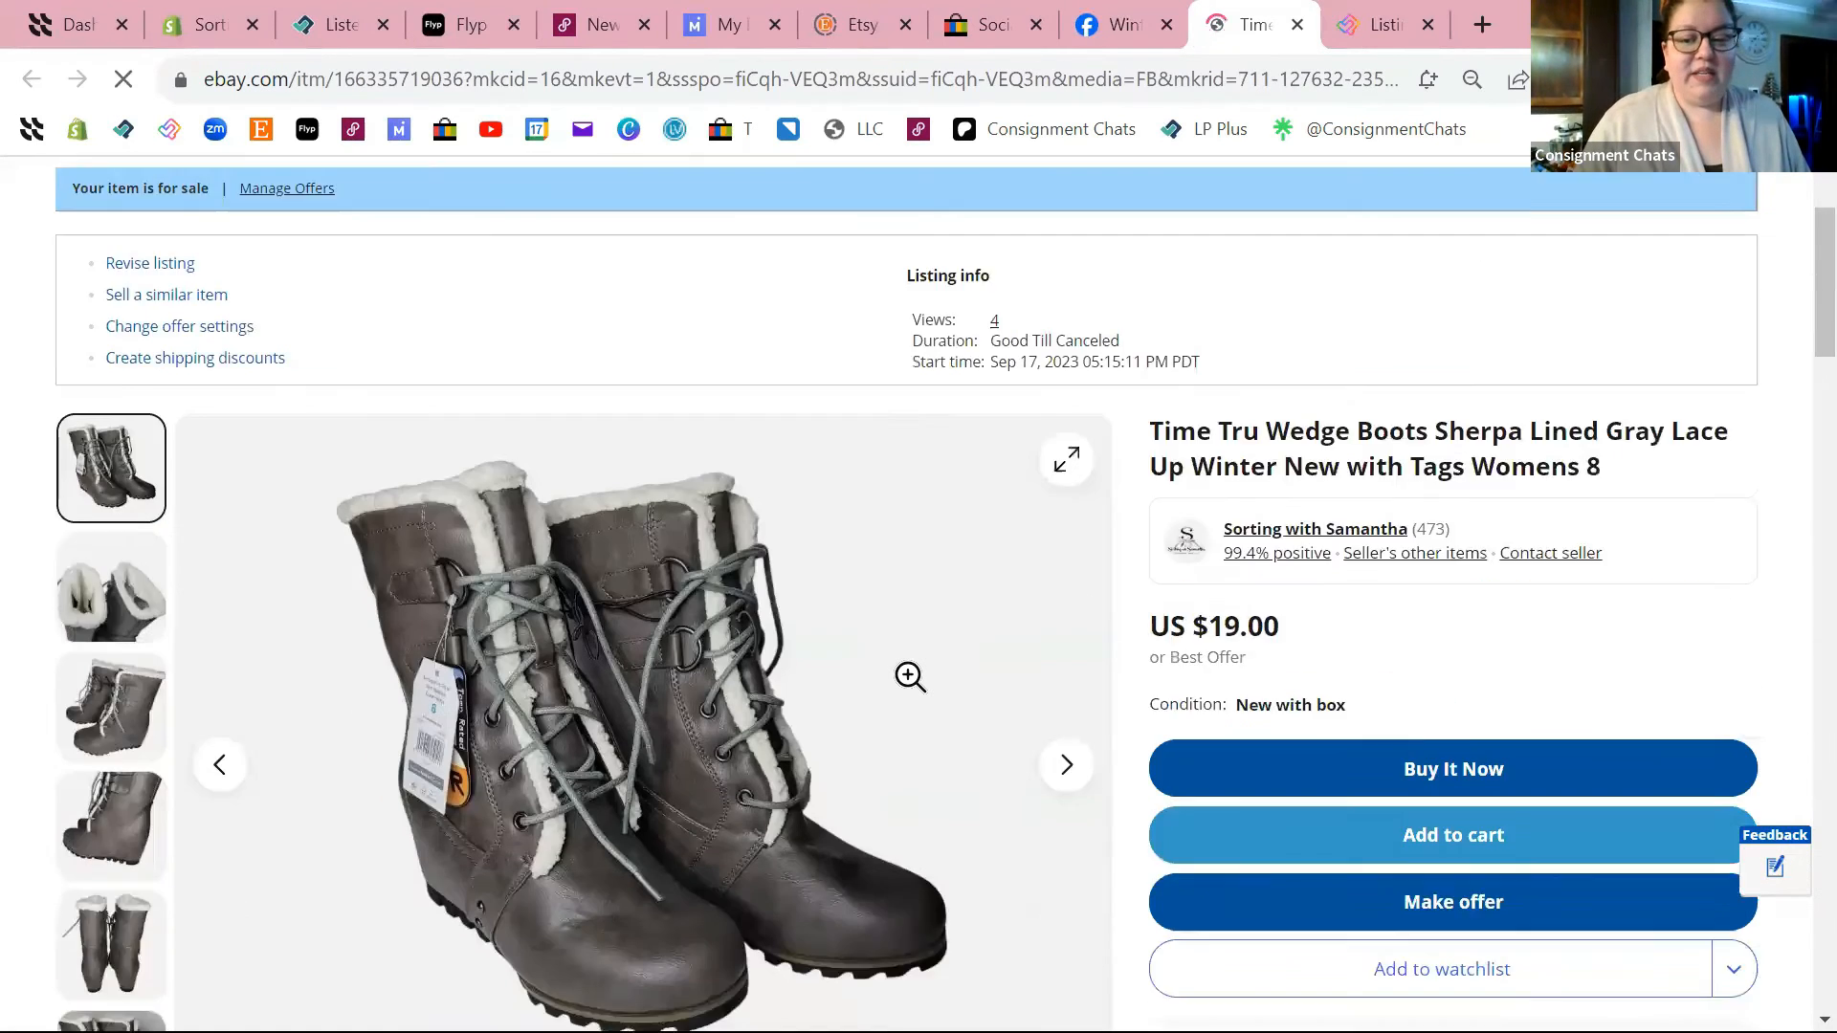
scroll(910, 676, down, 4)
scroll(893, 669, up, 8)
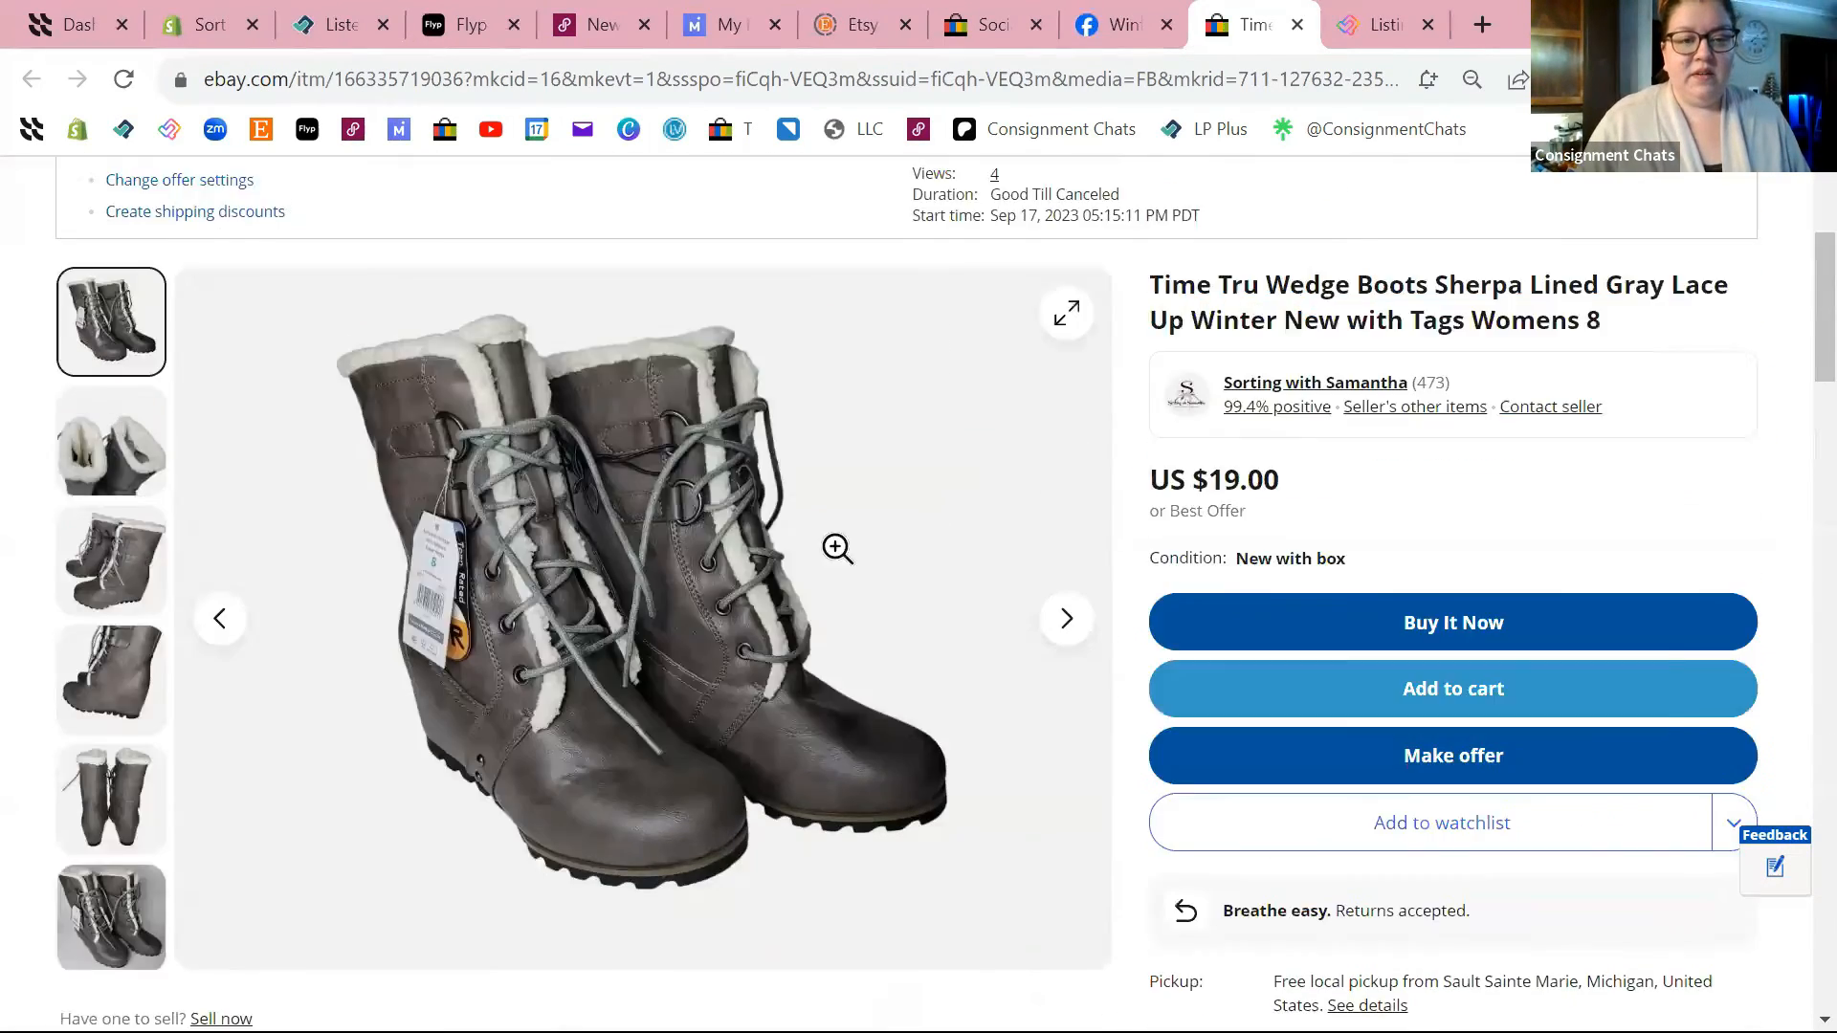
click(1298, 24)
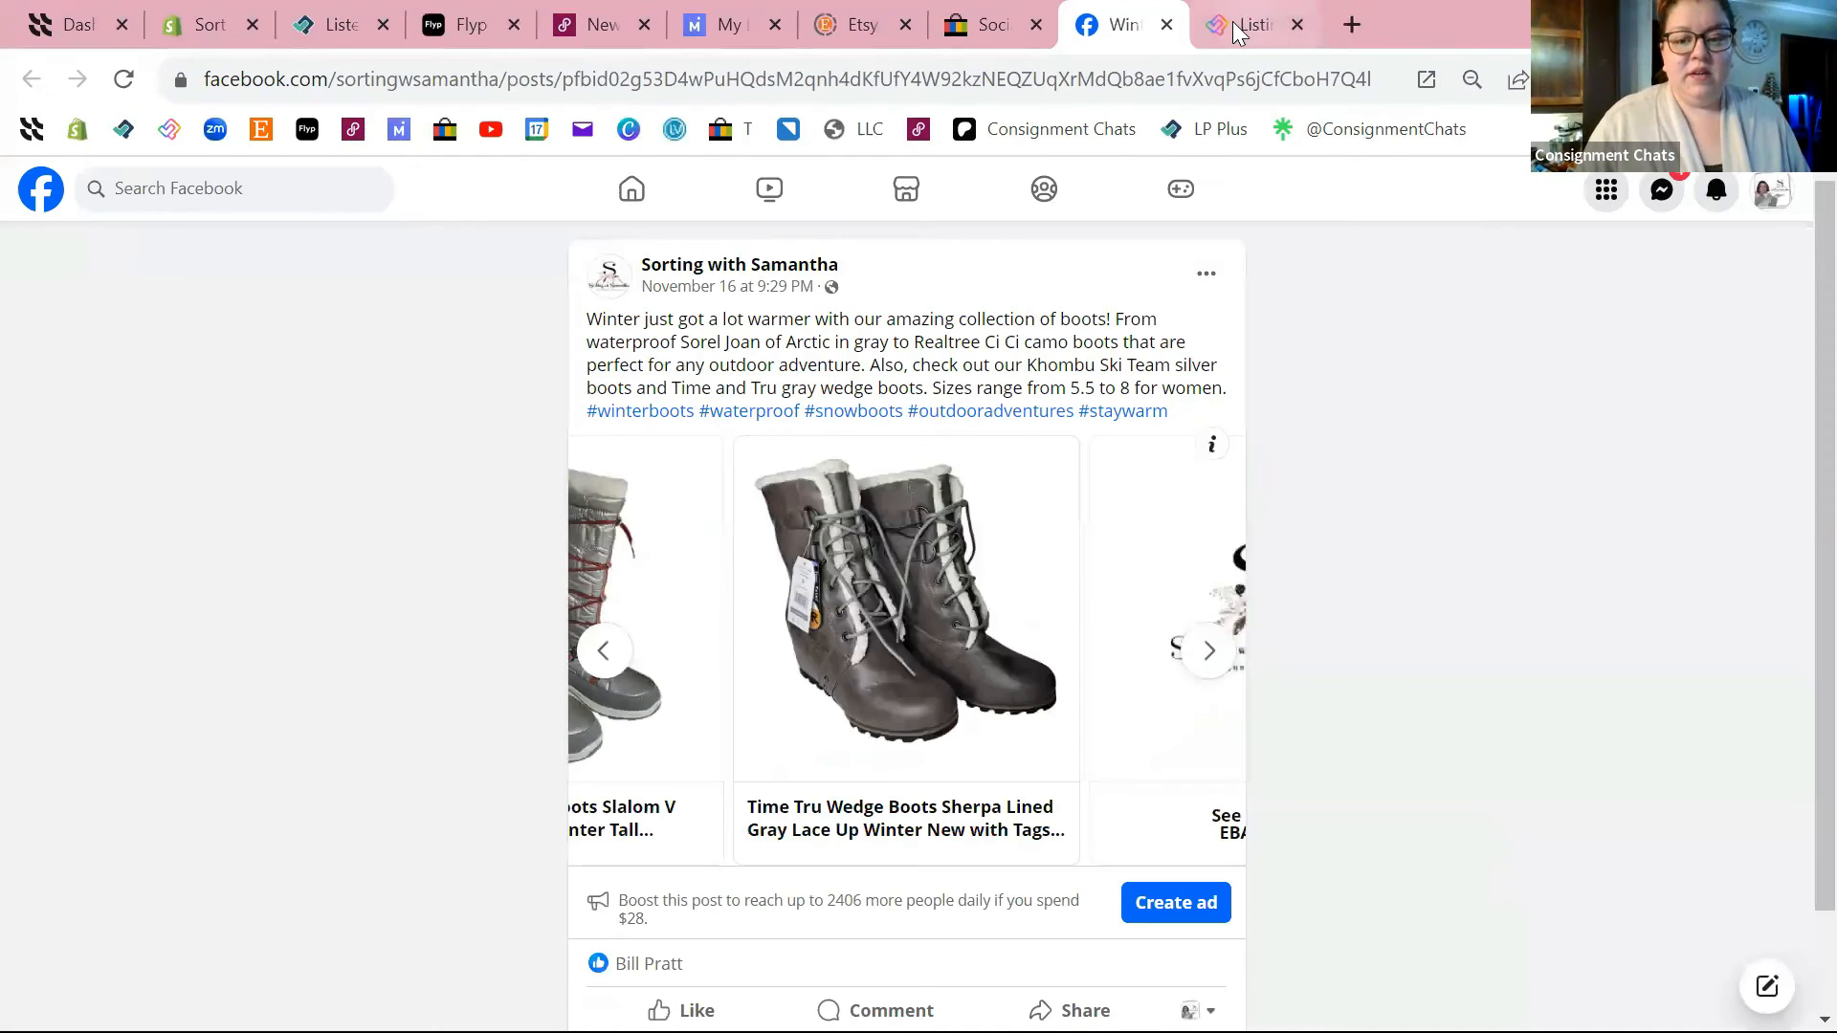
Follow the carousel's "See more at EBAY.COM" card to the eBay store, look over the storefront, and close it.
click(1137, 645)
click(1088, 624)
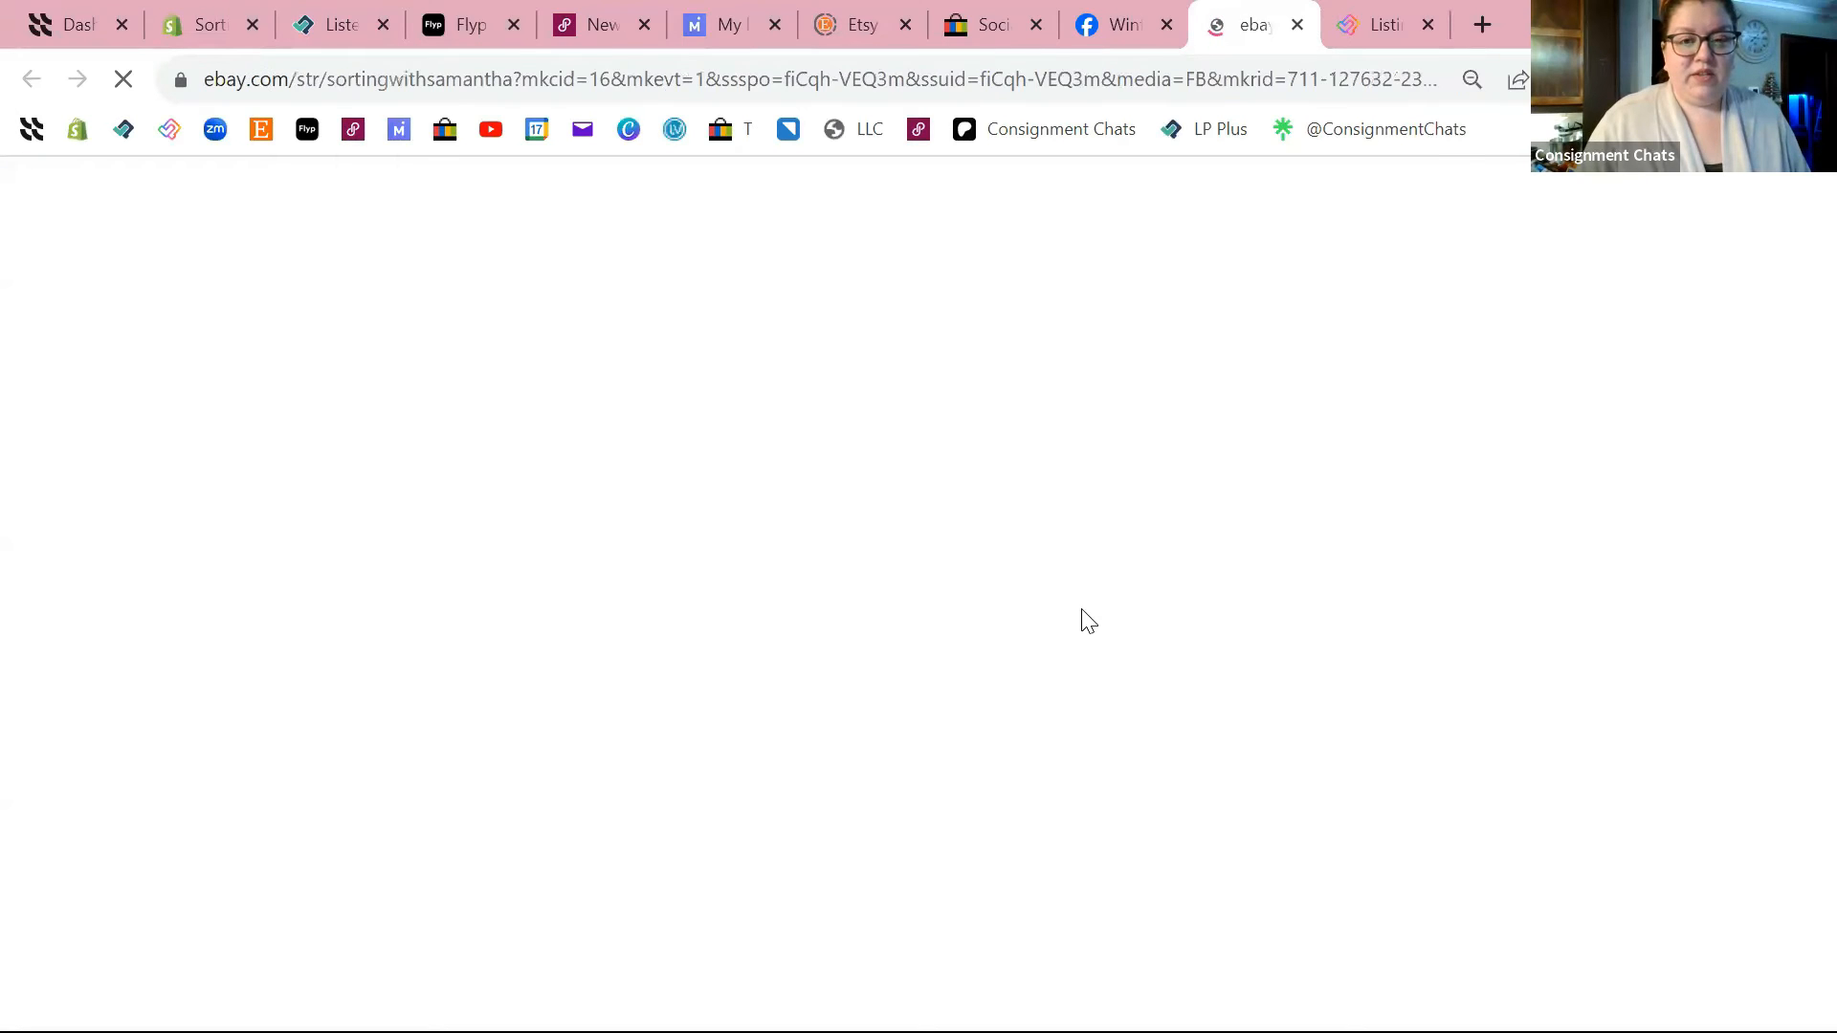
scroll(1057, 643, down, 15)
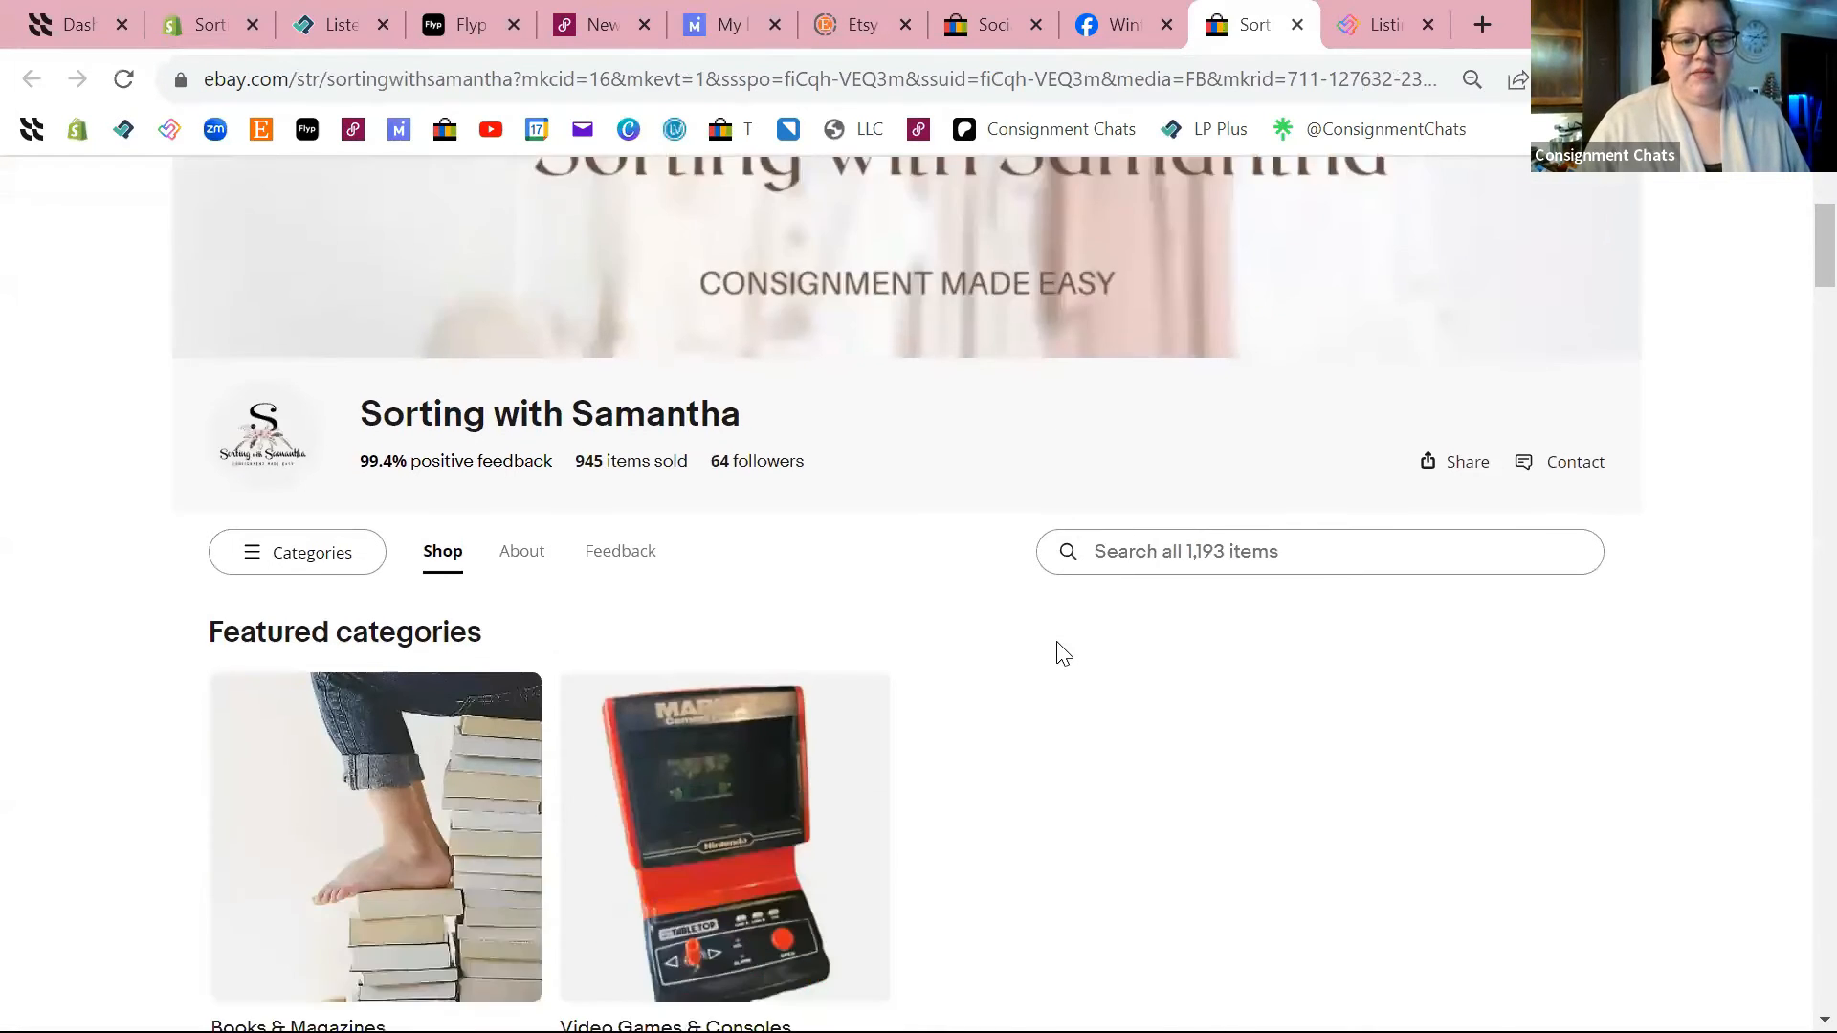
scroll(1057, 641, up, 15)
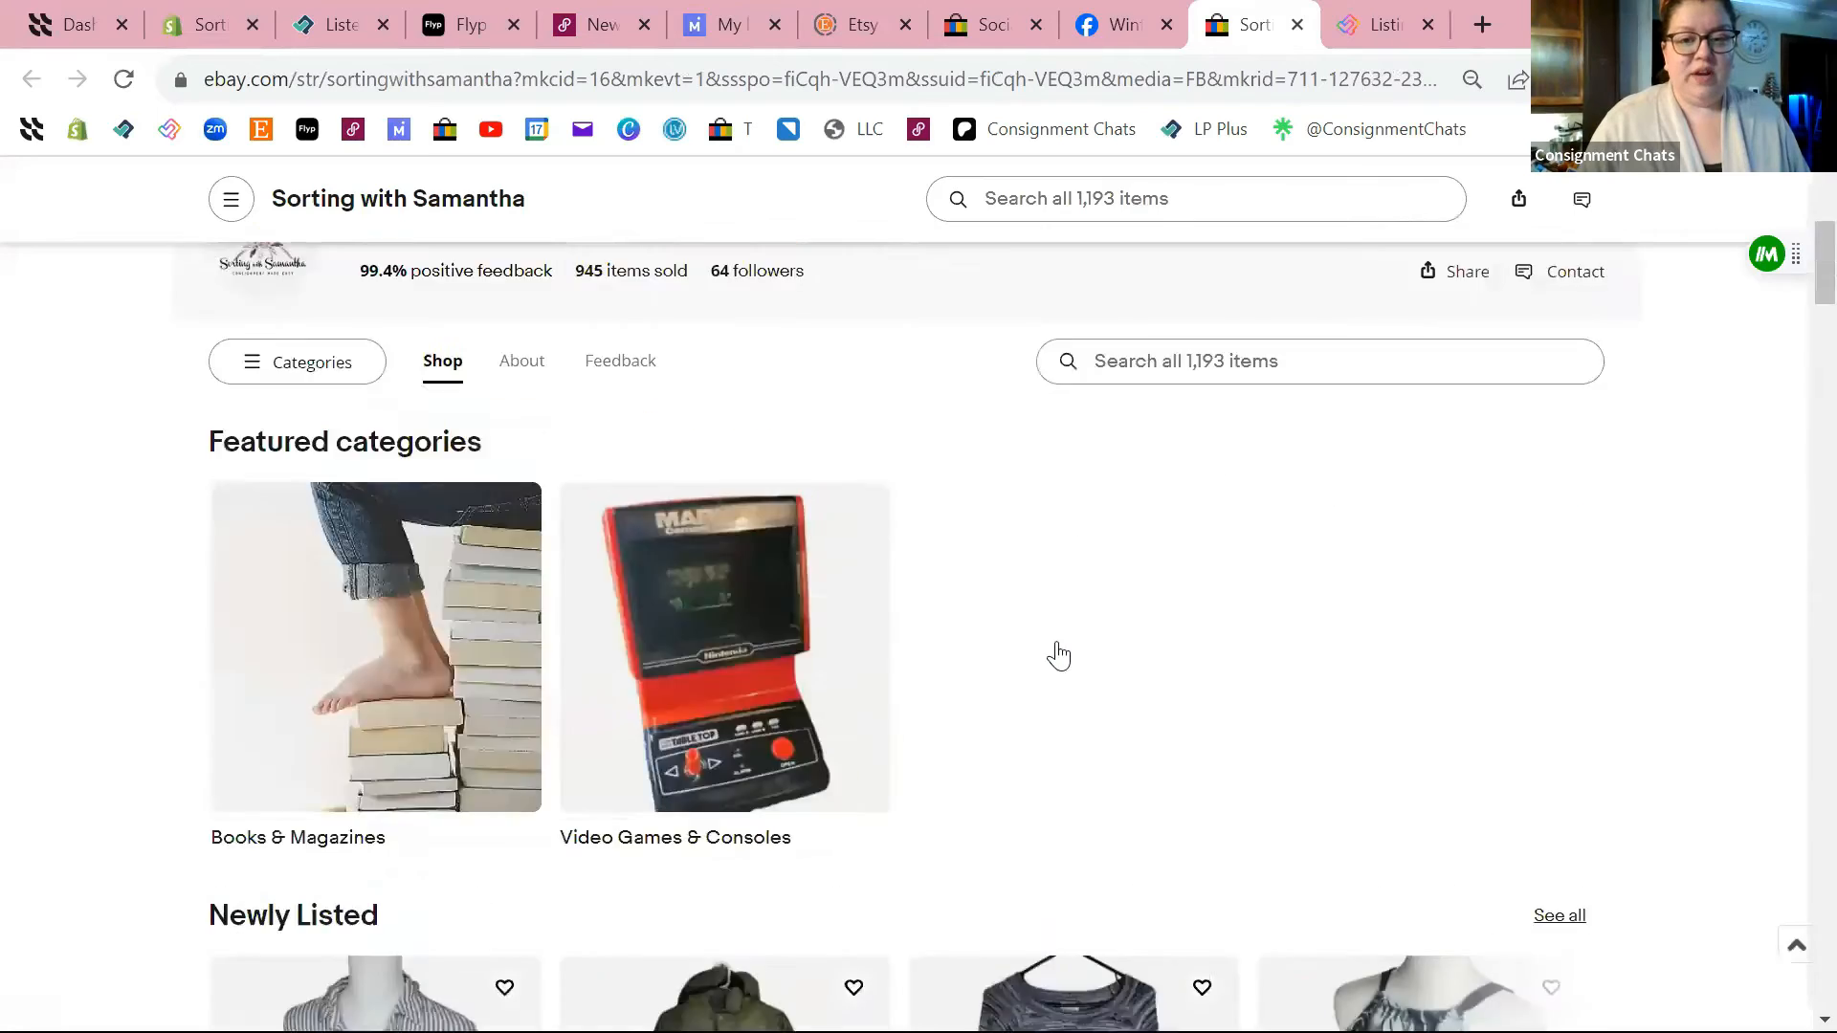
click(1298, 24)
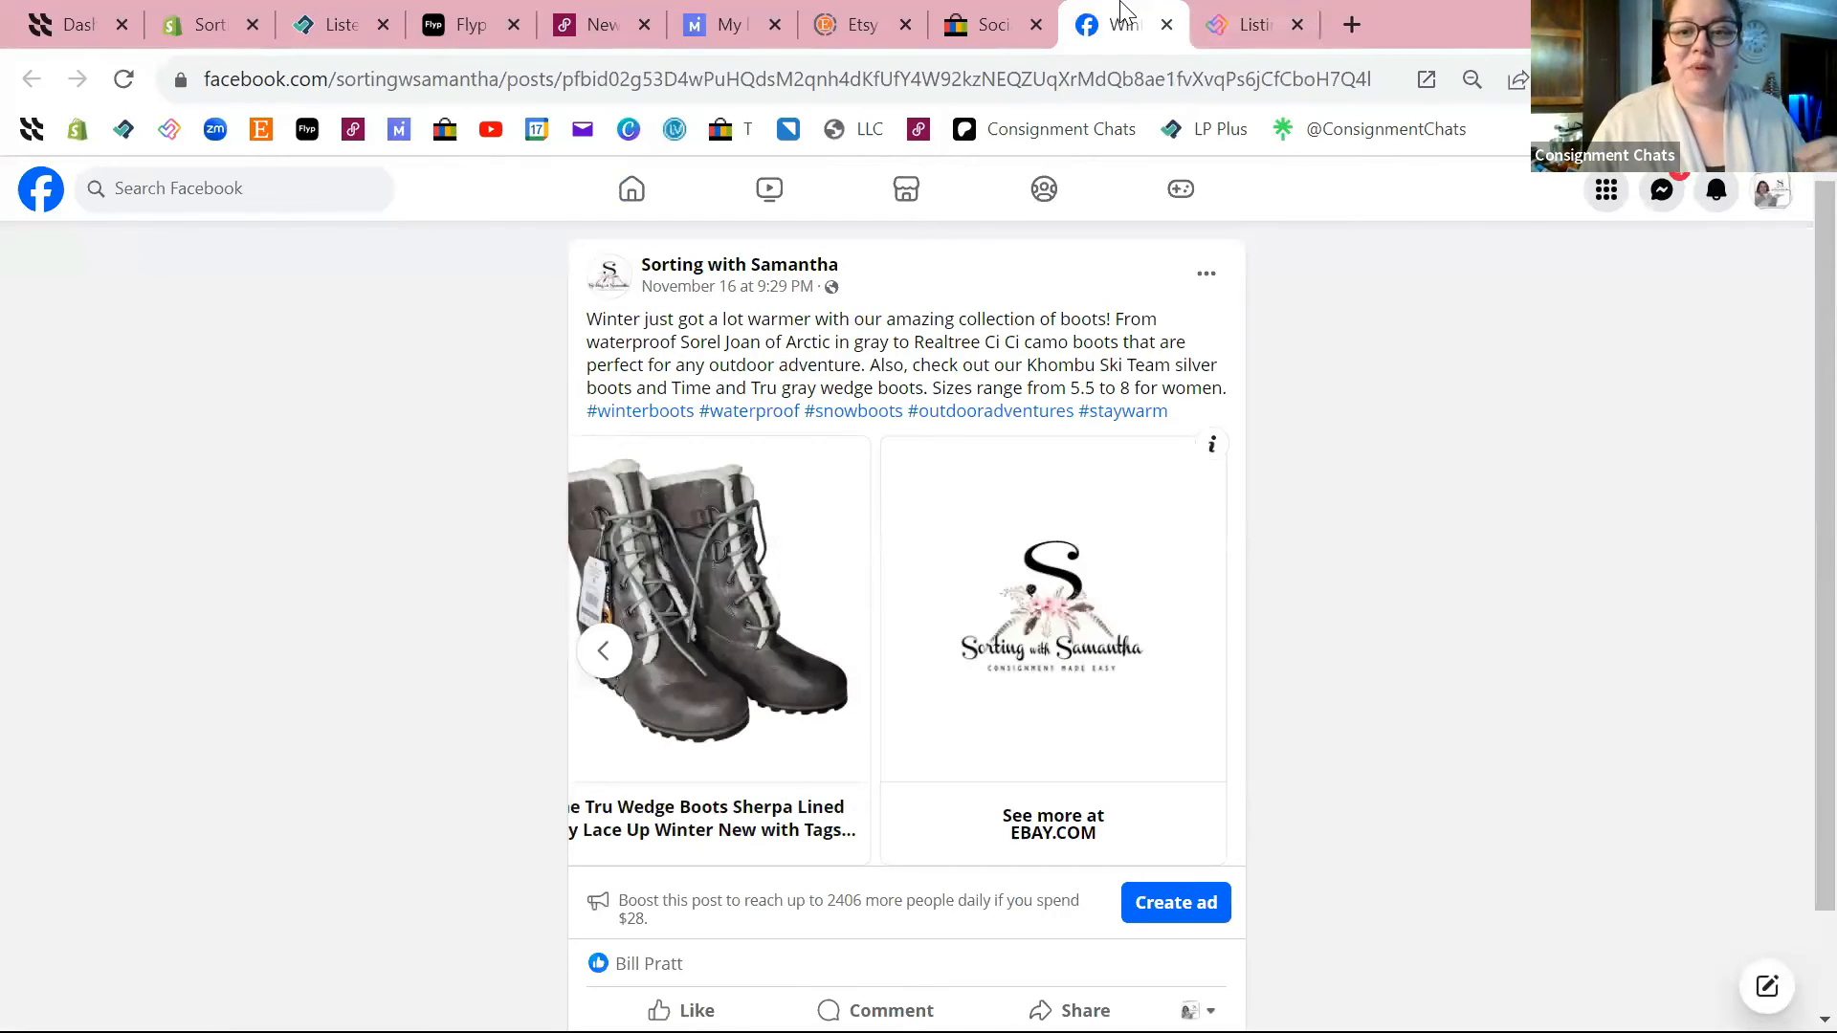